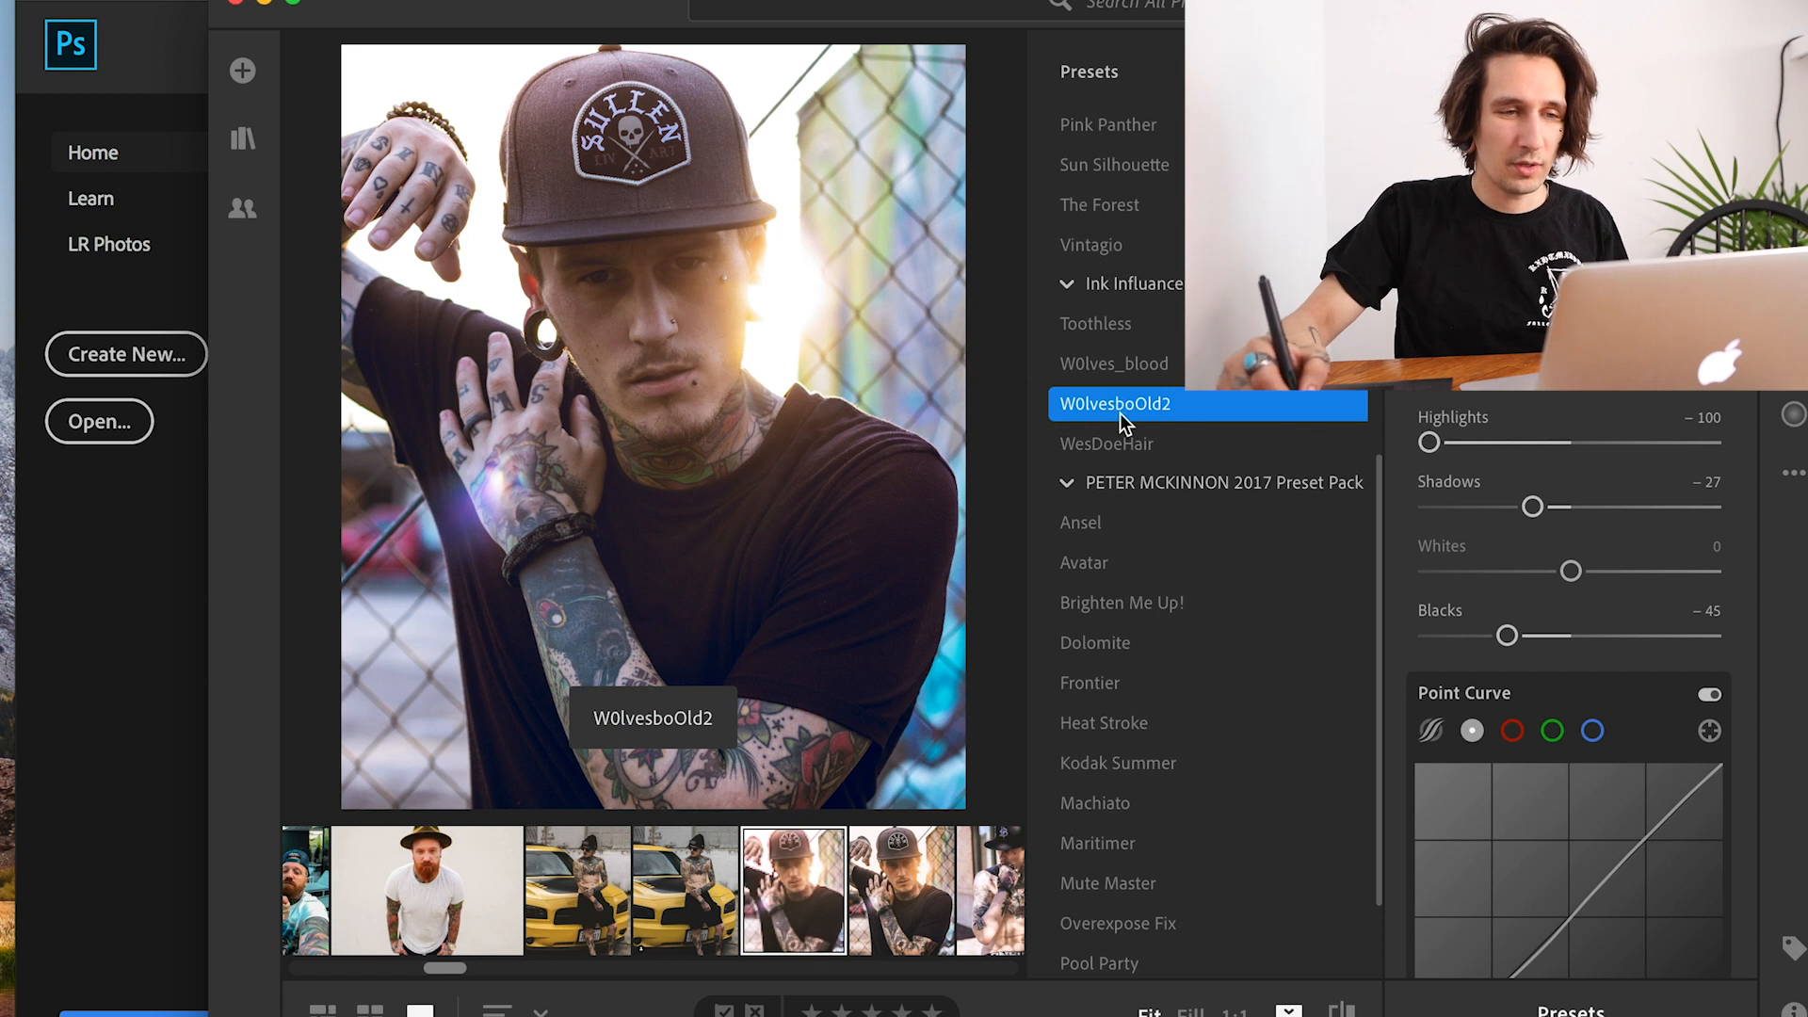
# Open the capped man's portrait from Lightroom in Photoshop and duplicate its Background layer.
pyautogui.rightClick(684, 569)
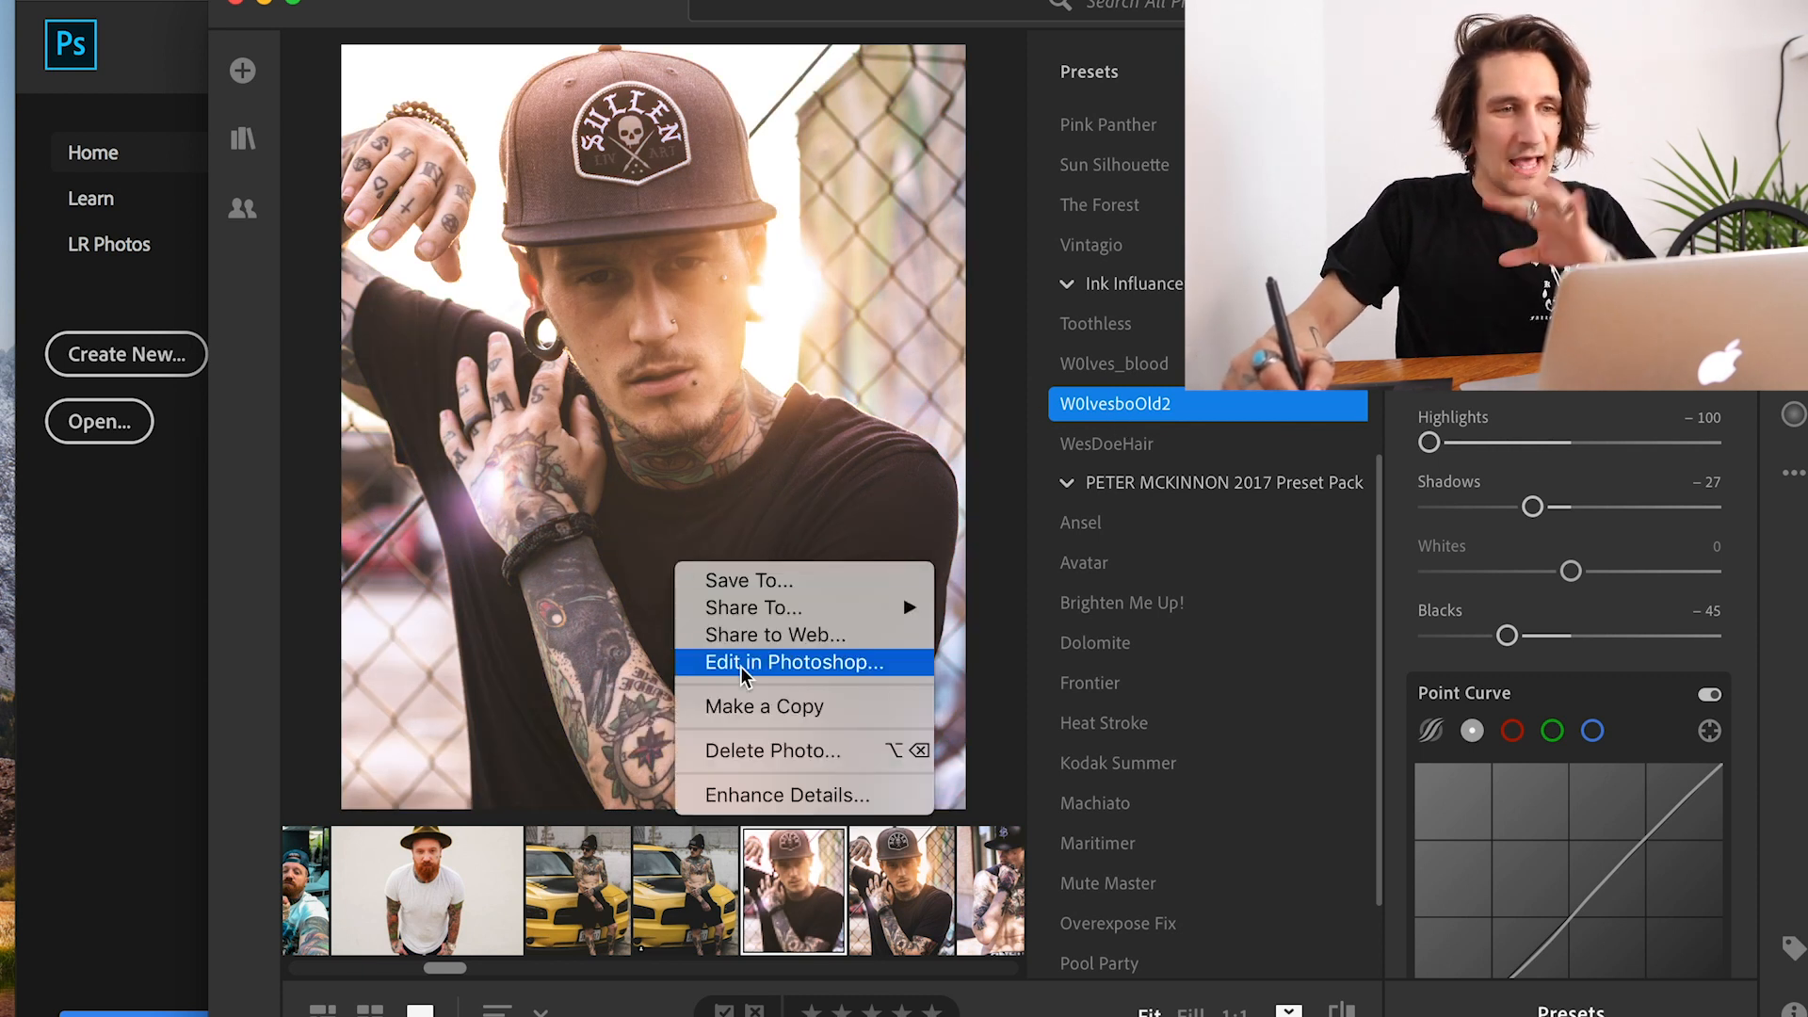
pyautogui.click(787, 662)
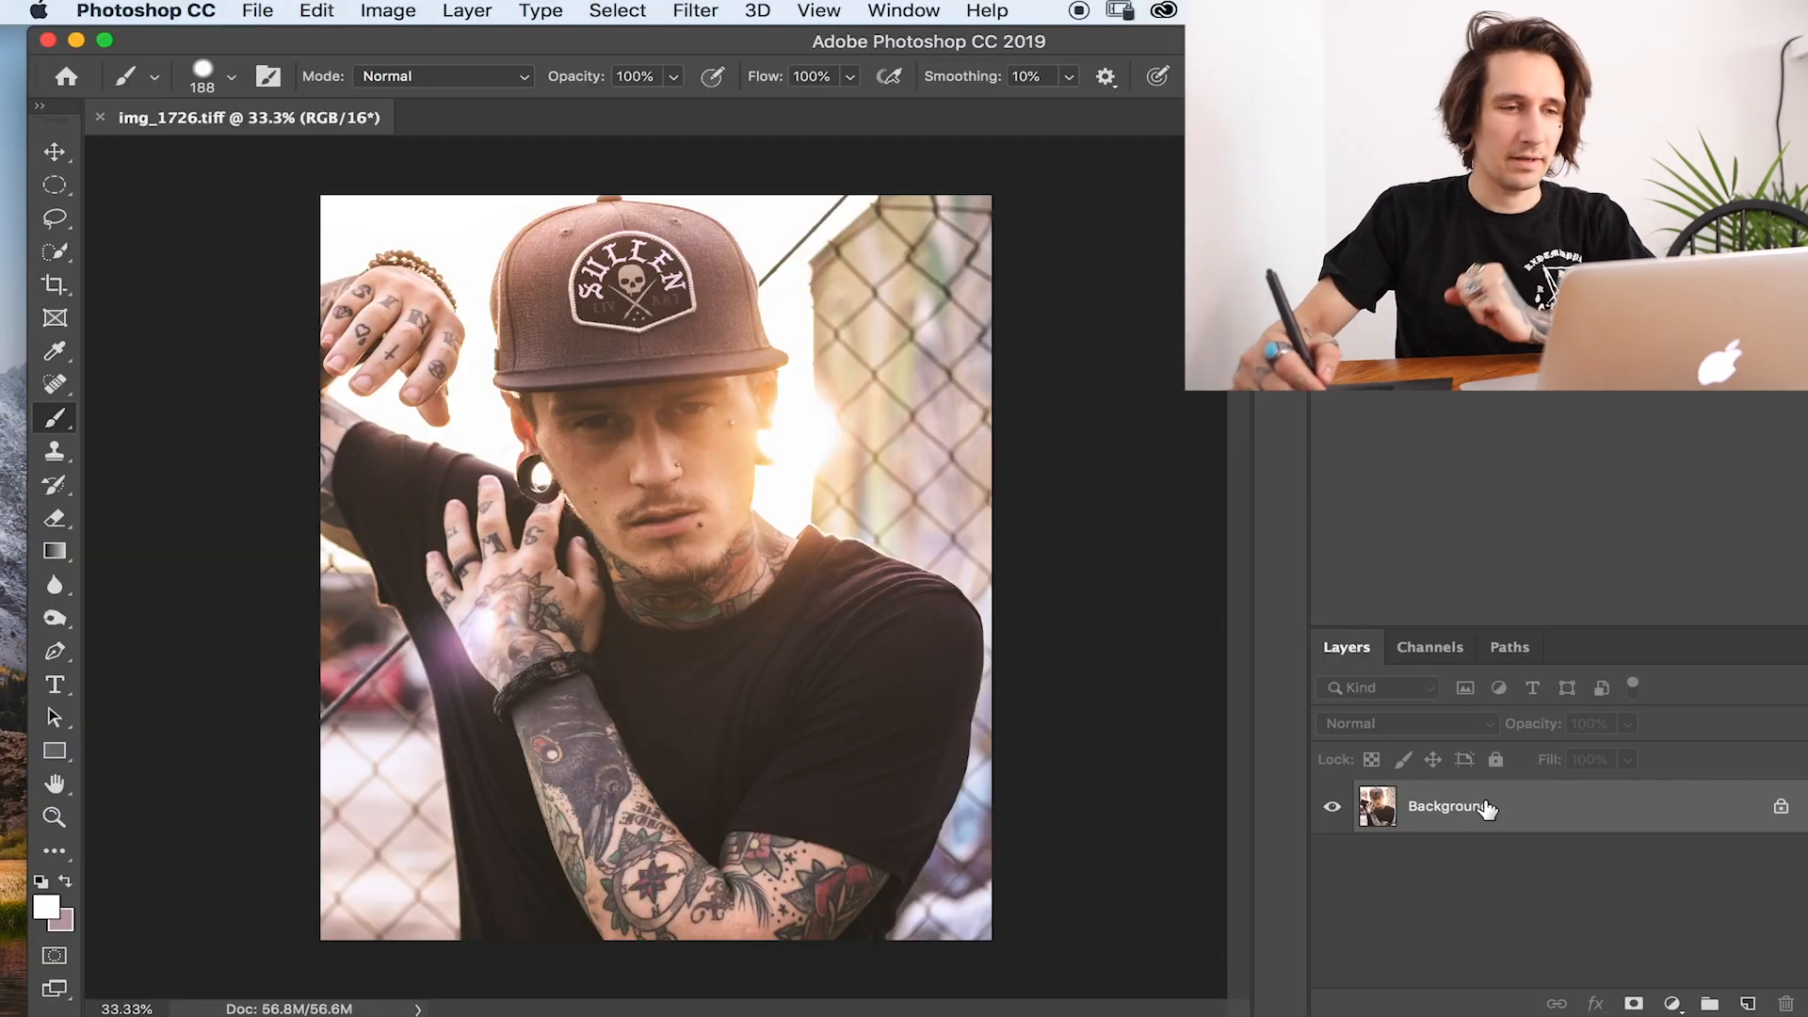
pyautogui.moveTo(1505, 807); pyautogui.dragTo(1733, 1002)
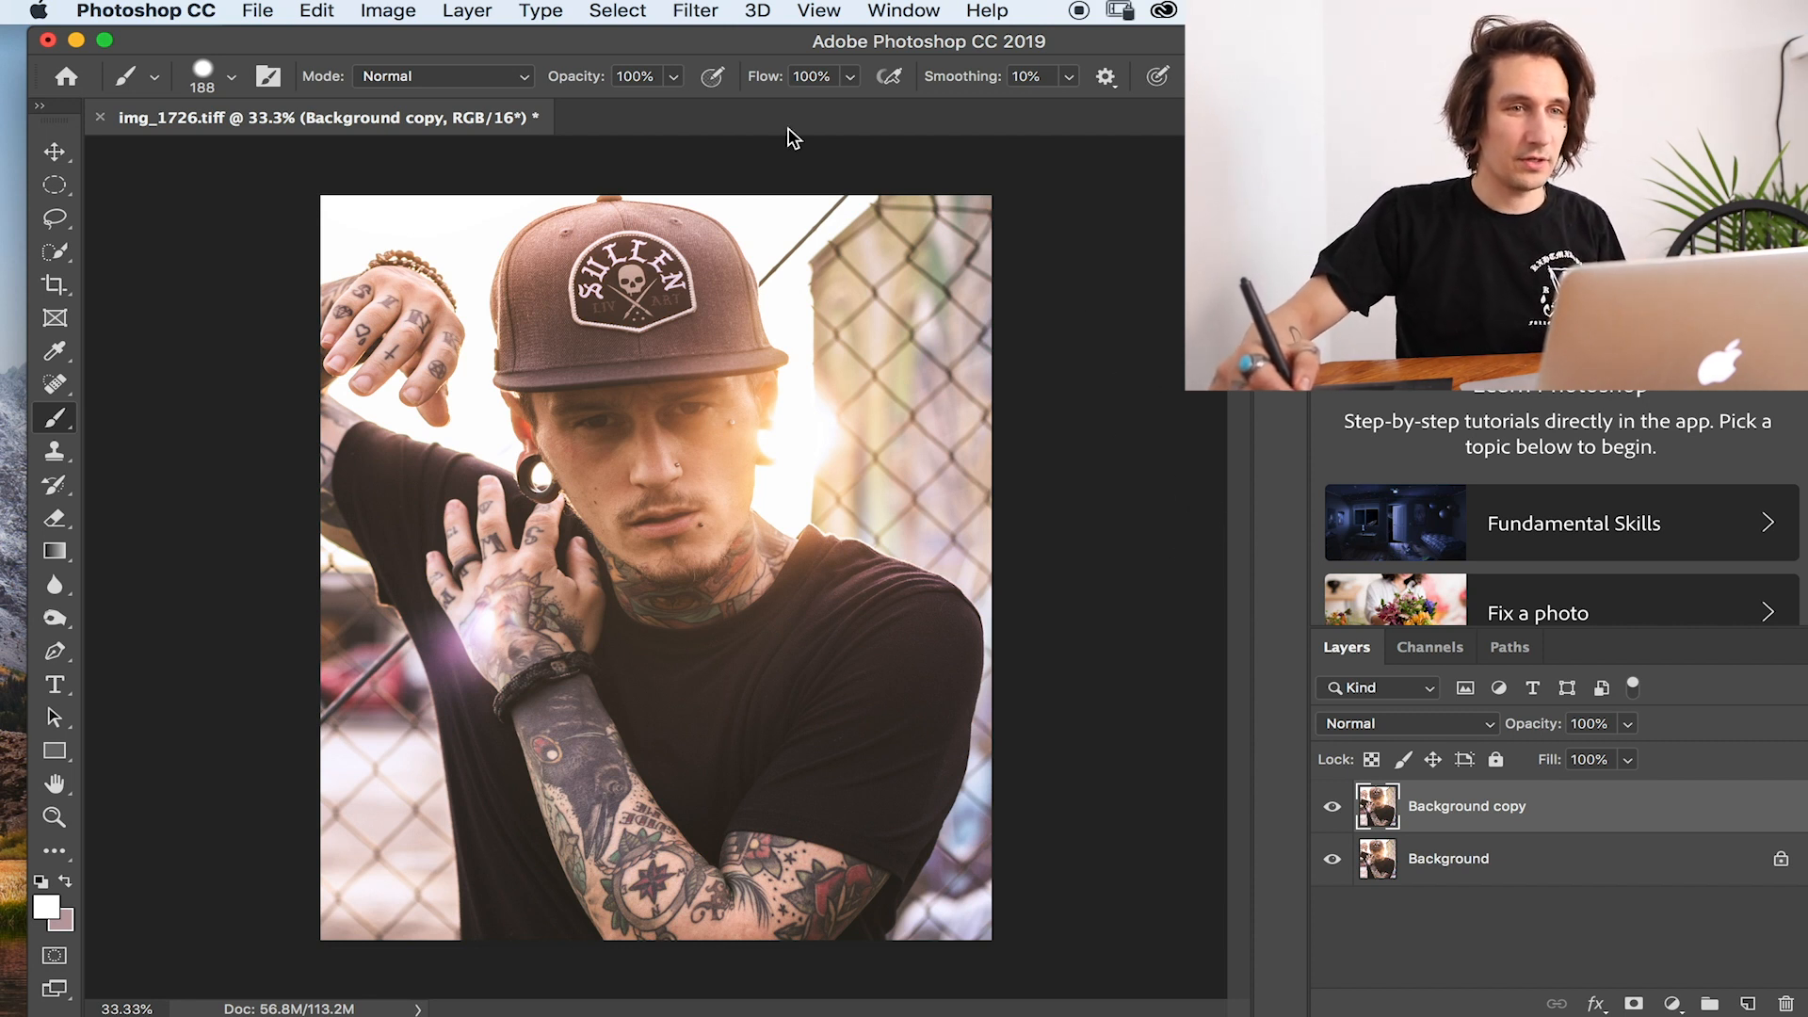
# Start the Lens Flare filter on the background copy and compare the 50-300mm Zoom, 35mm Prime, 105mm Prime and Movie Prime lens types.
pyautogui.click(687, 12)
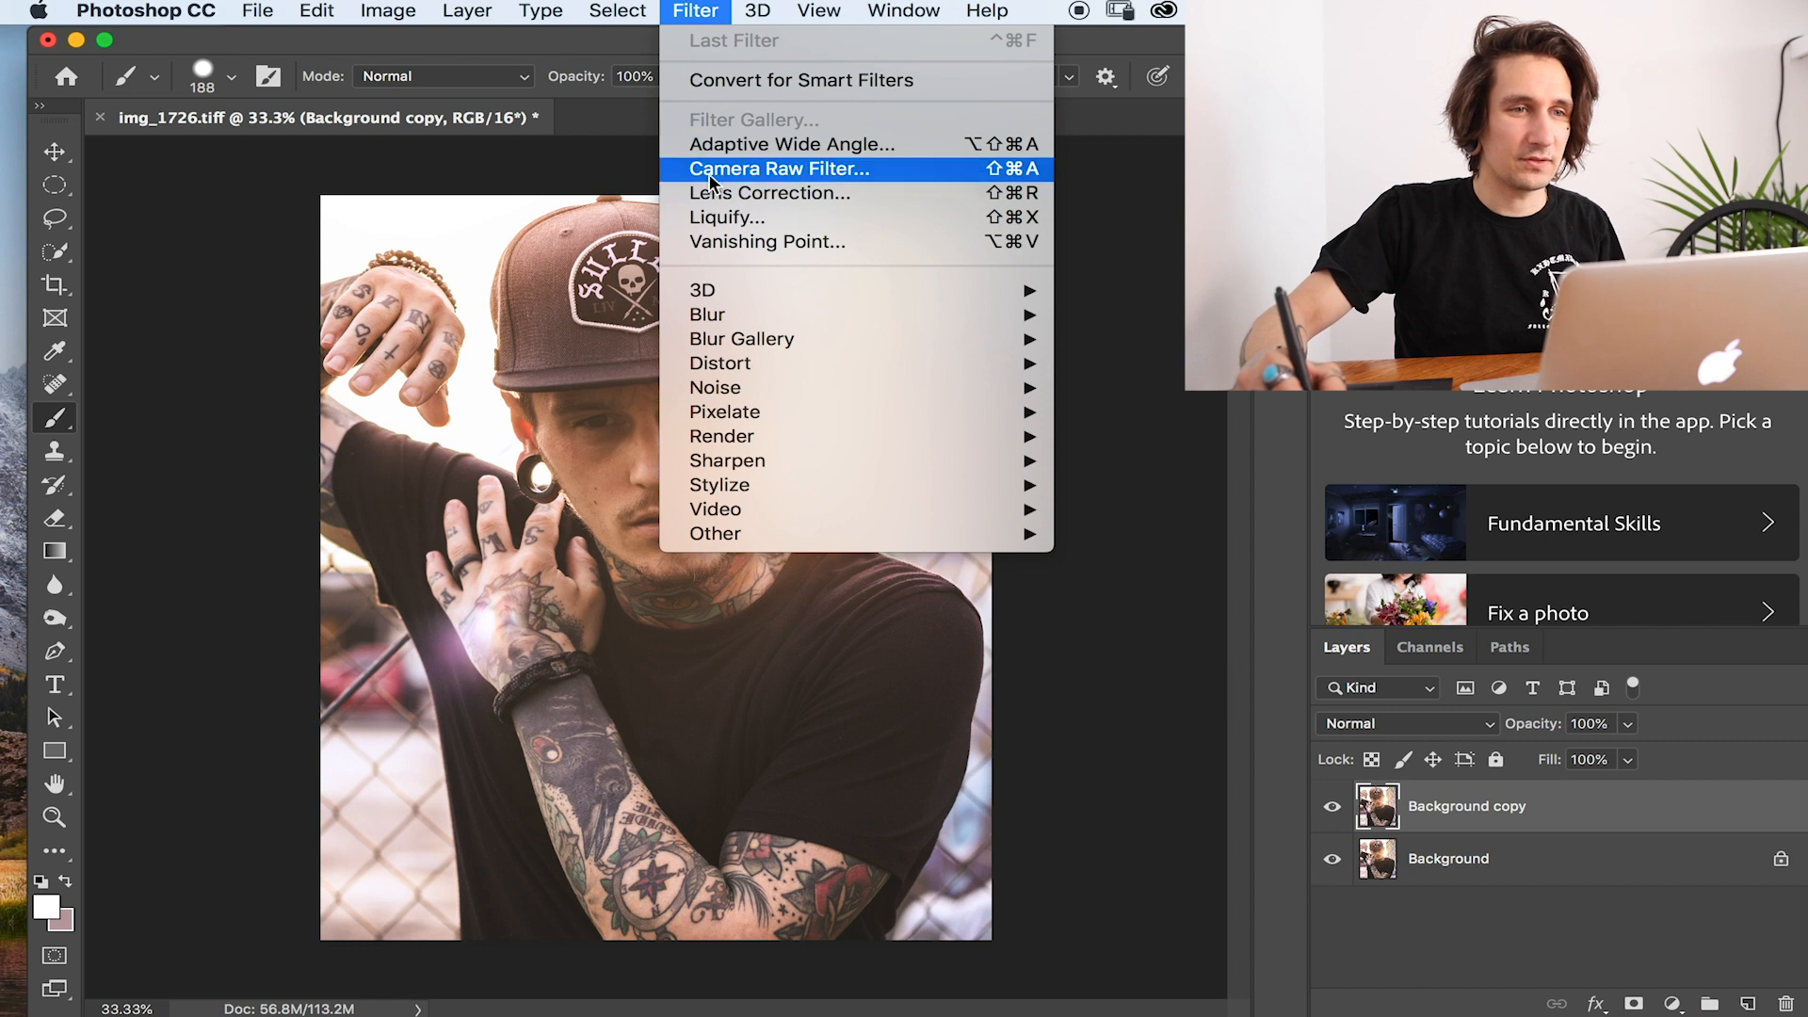
pyautogui.moveTo(760, 441)
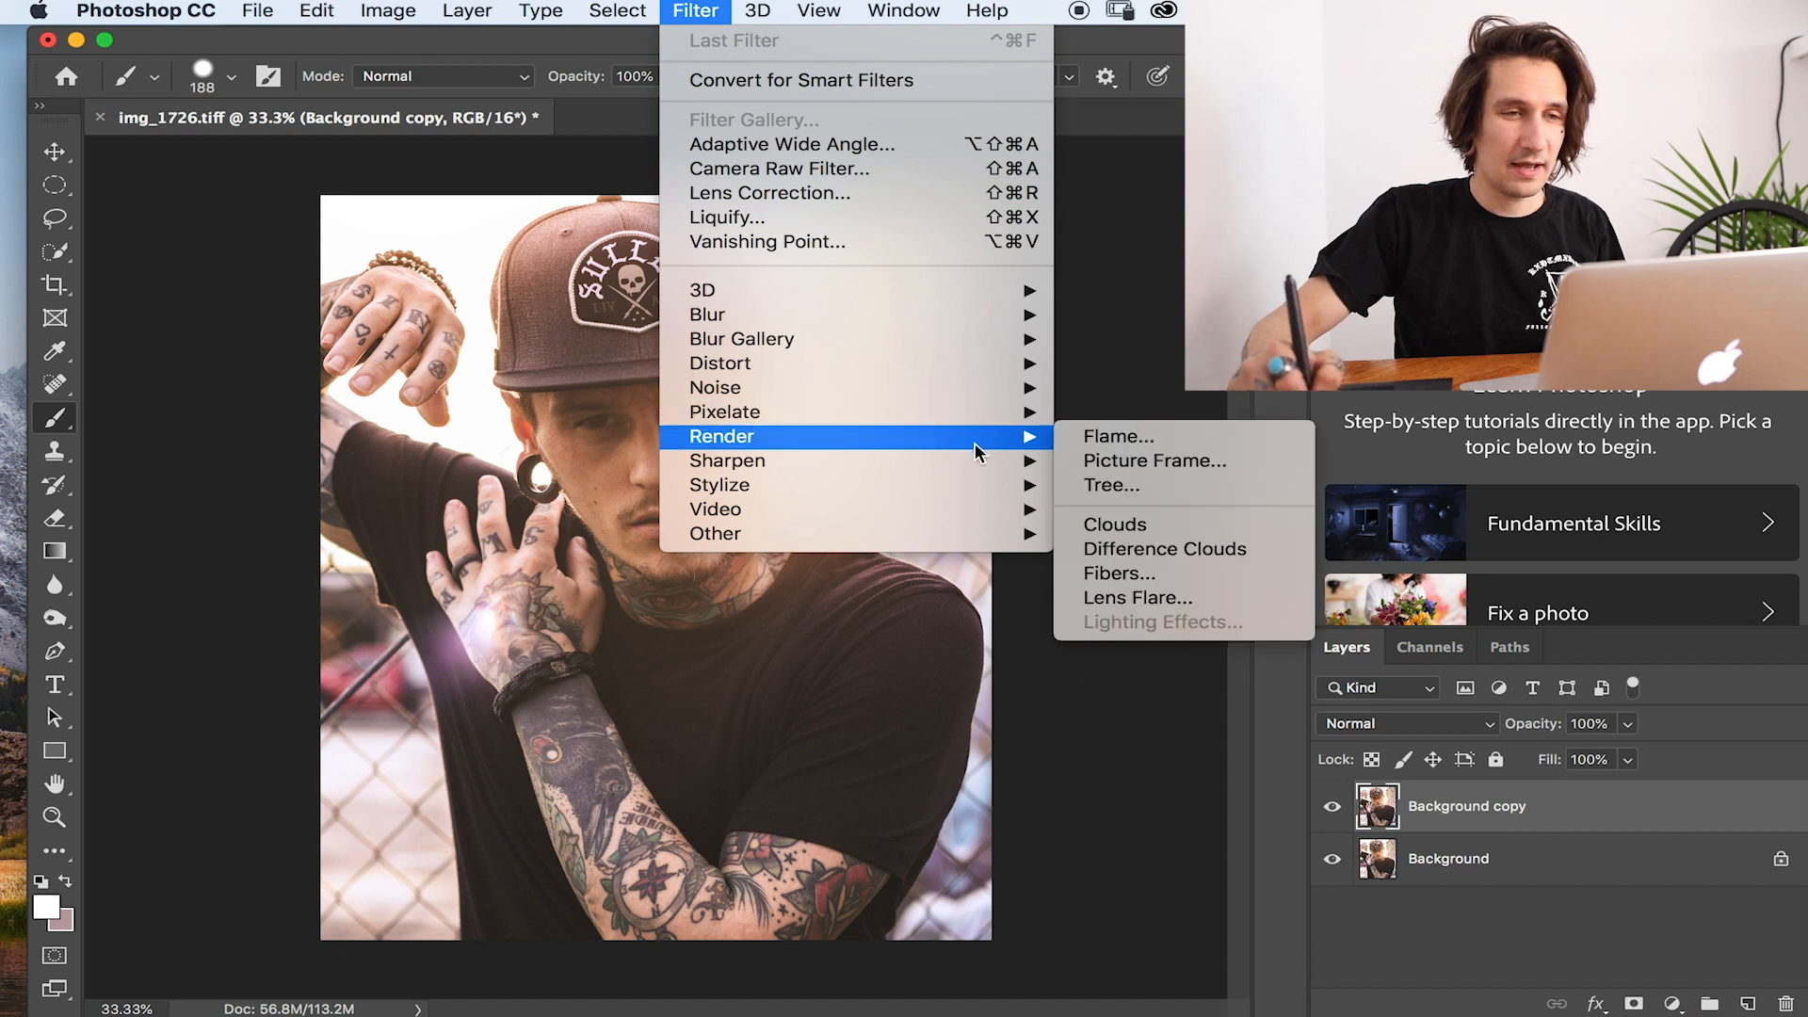
pyautogui.click(1156, 599)
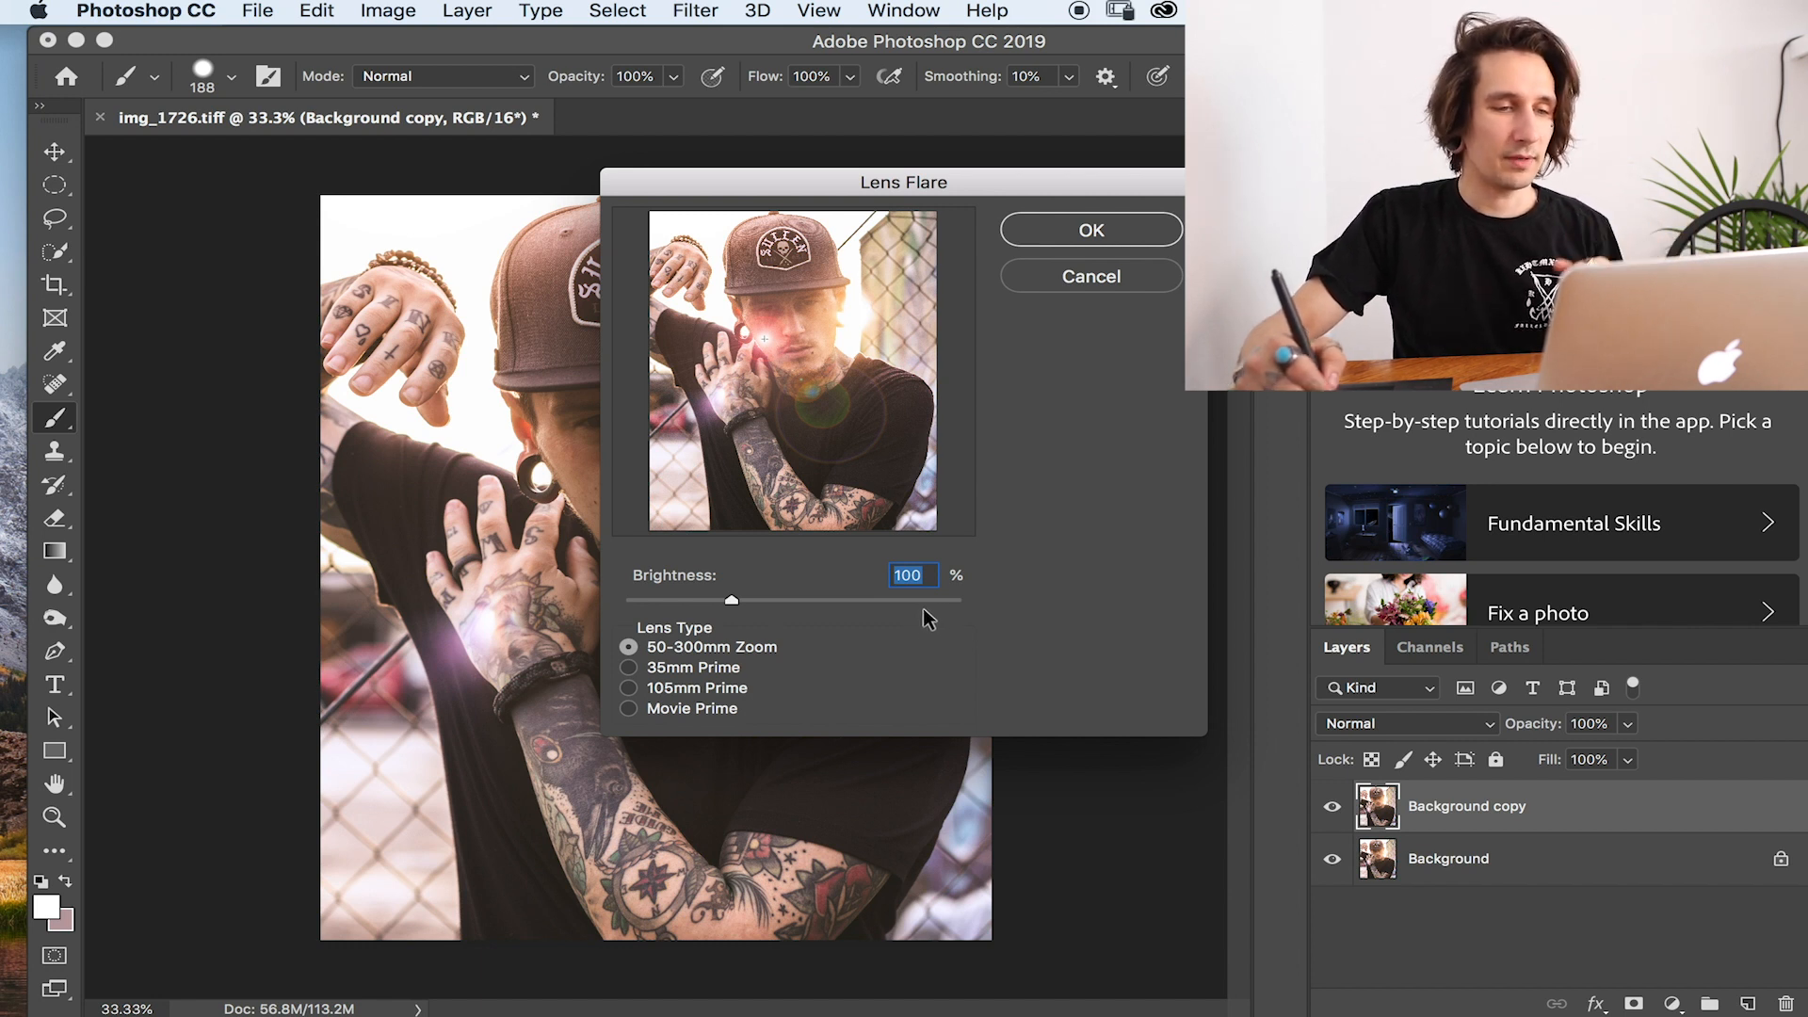
pyautogui.click(627, 668)
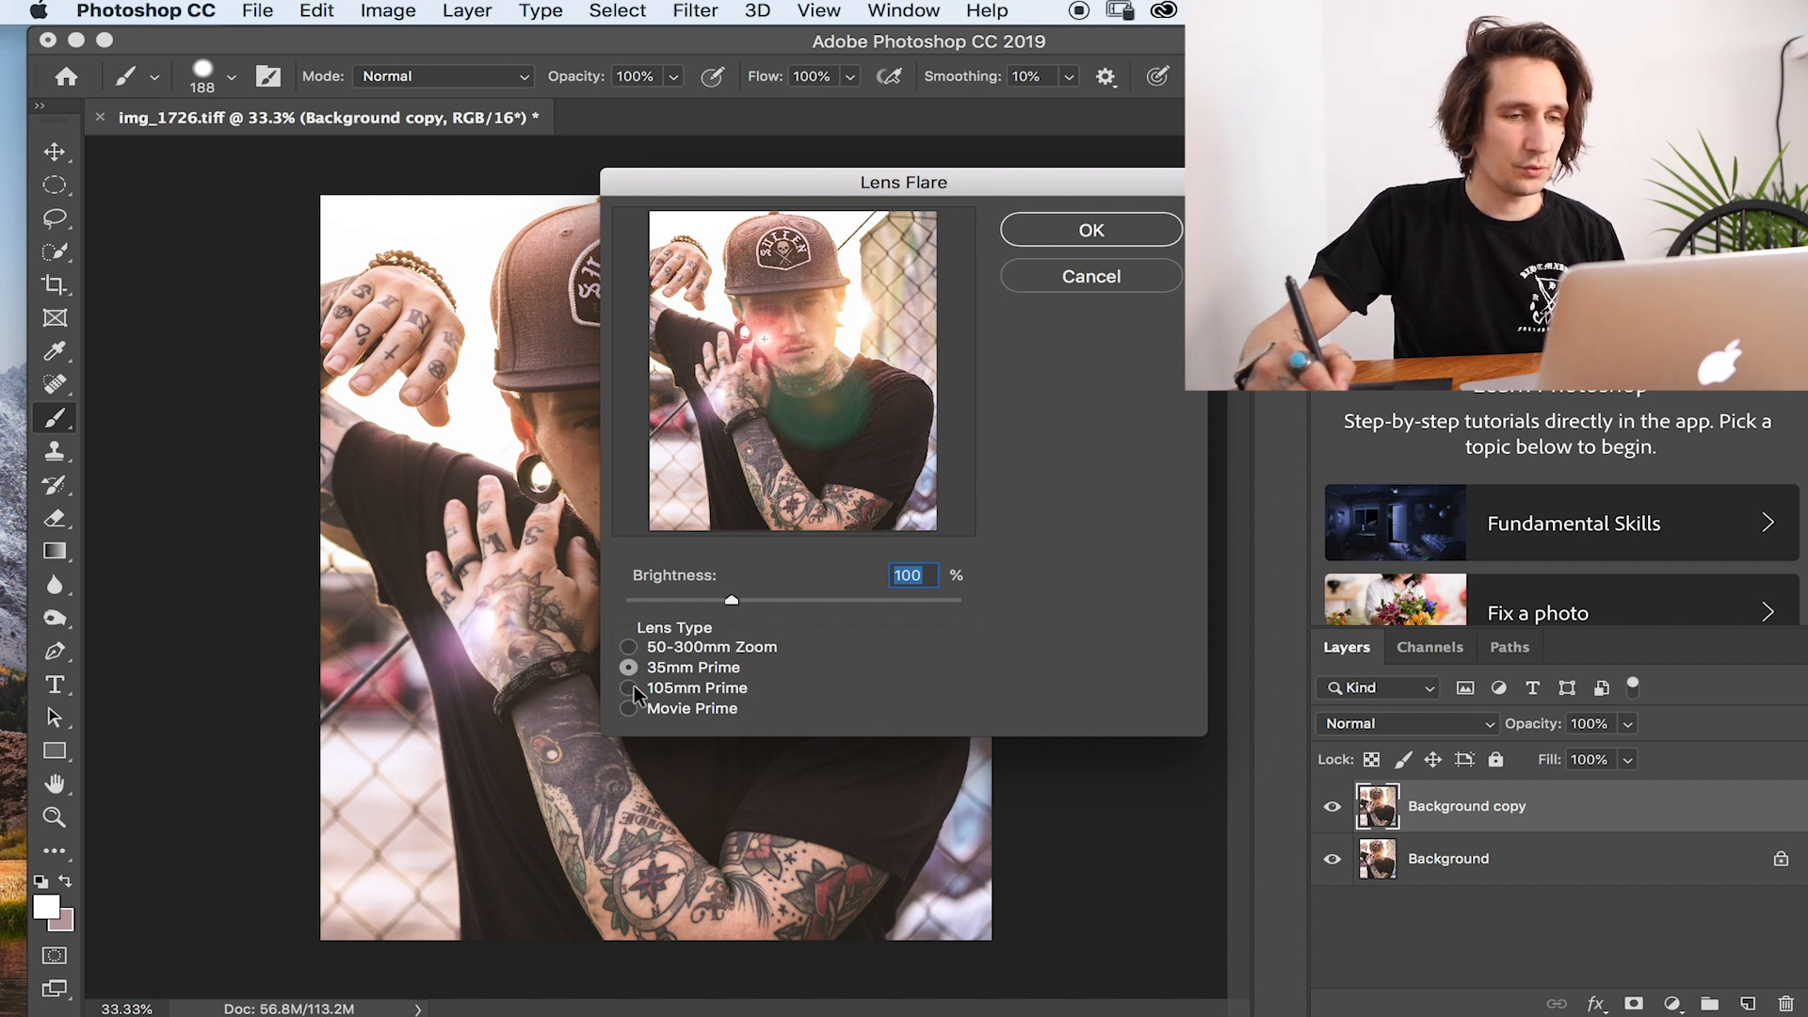
pyautogui.click(629, 647)
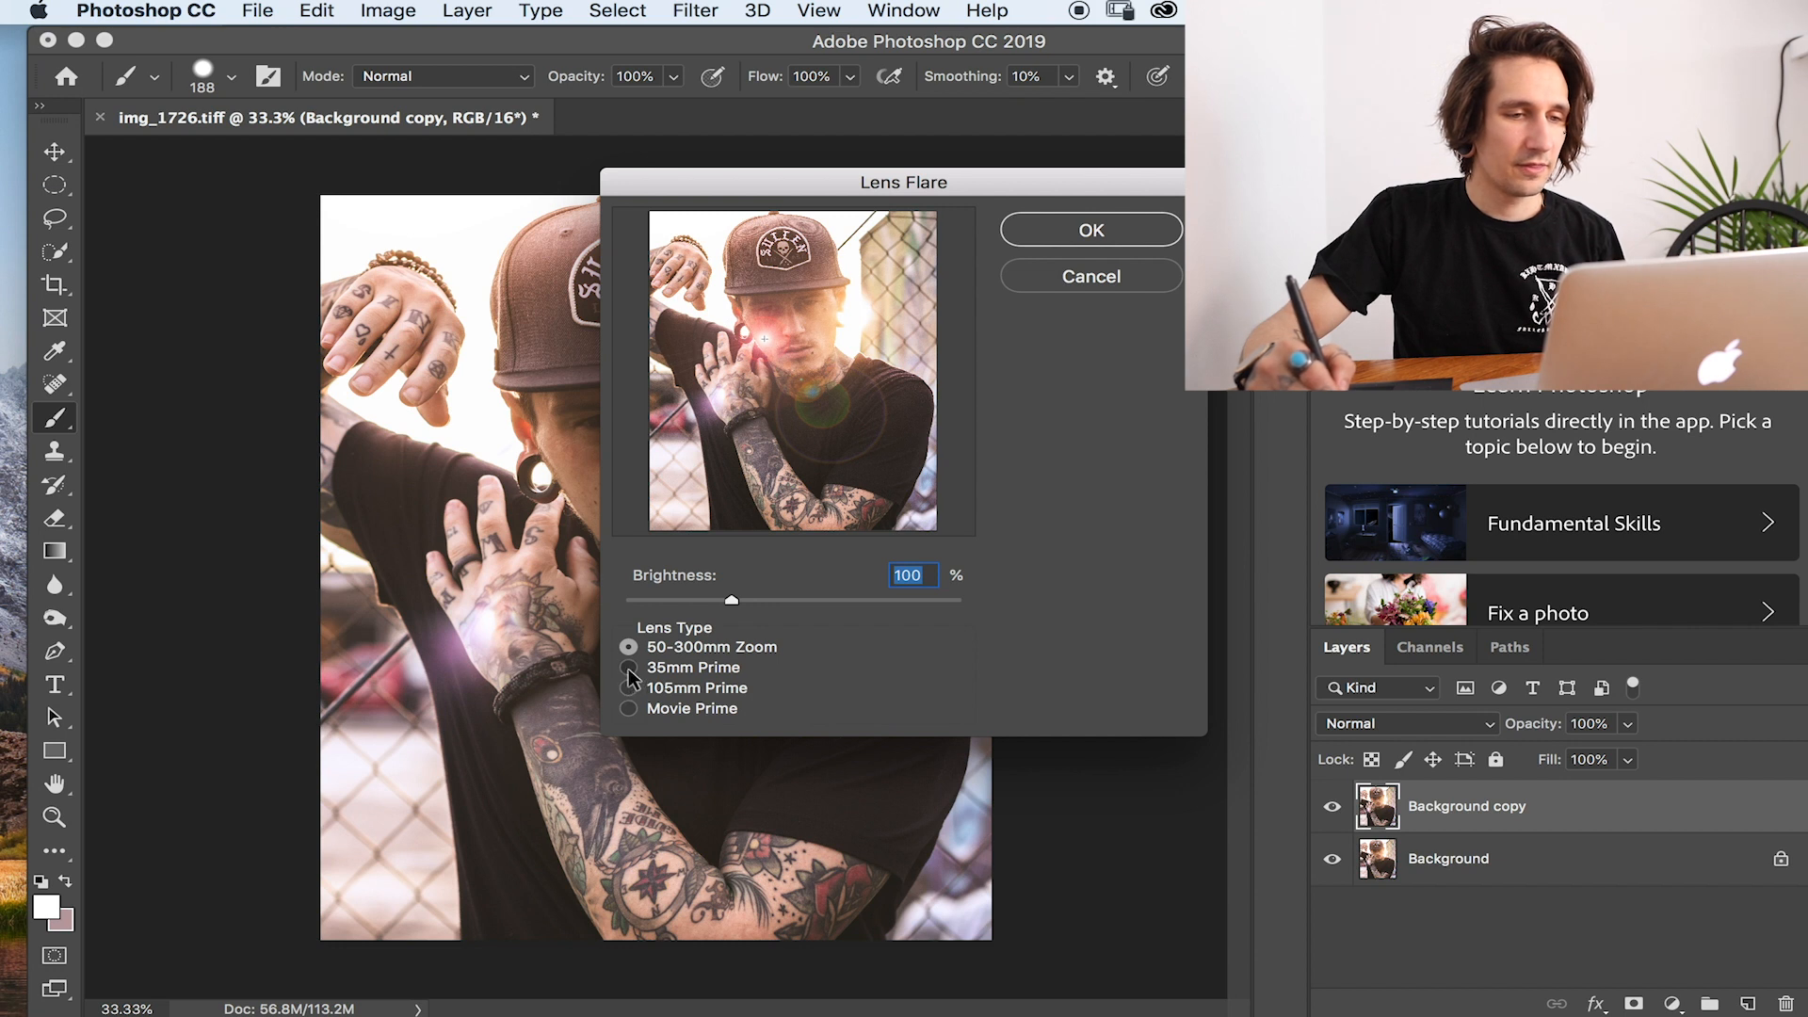
pyautogui.click(629, 687)
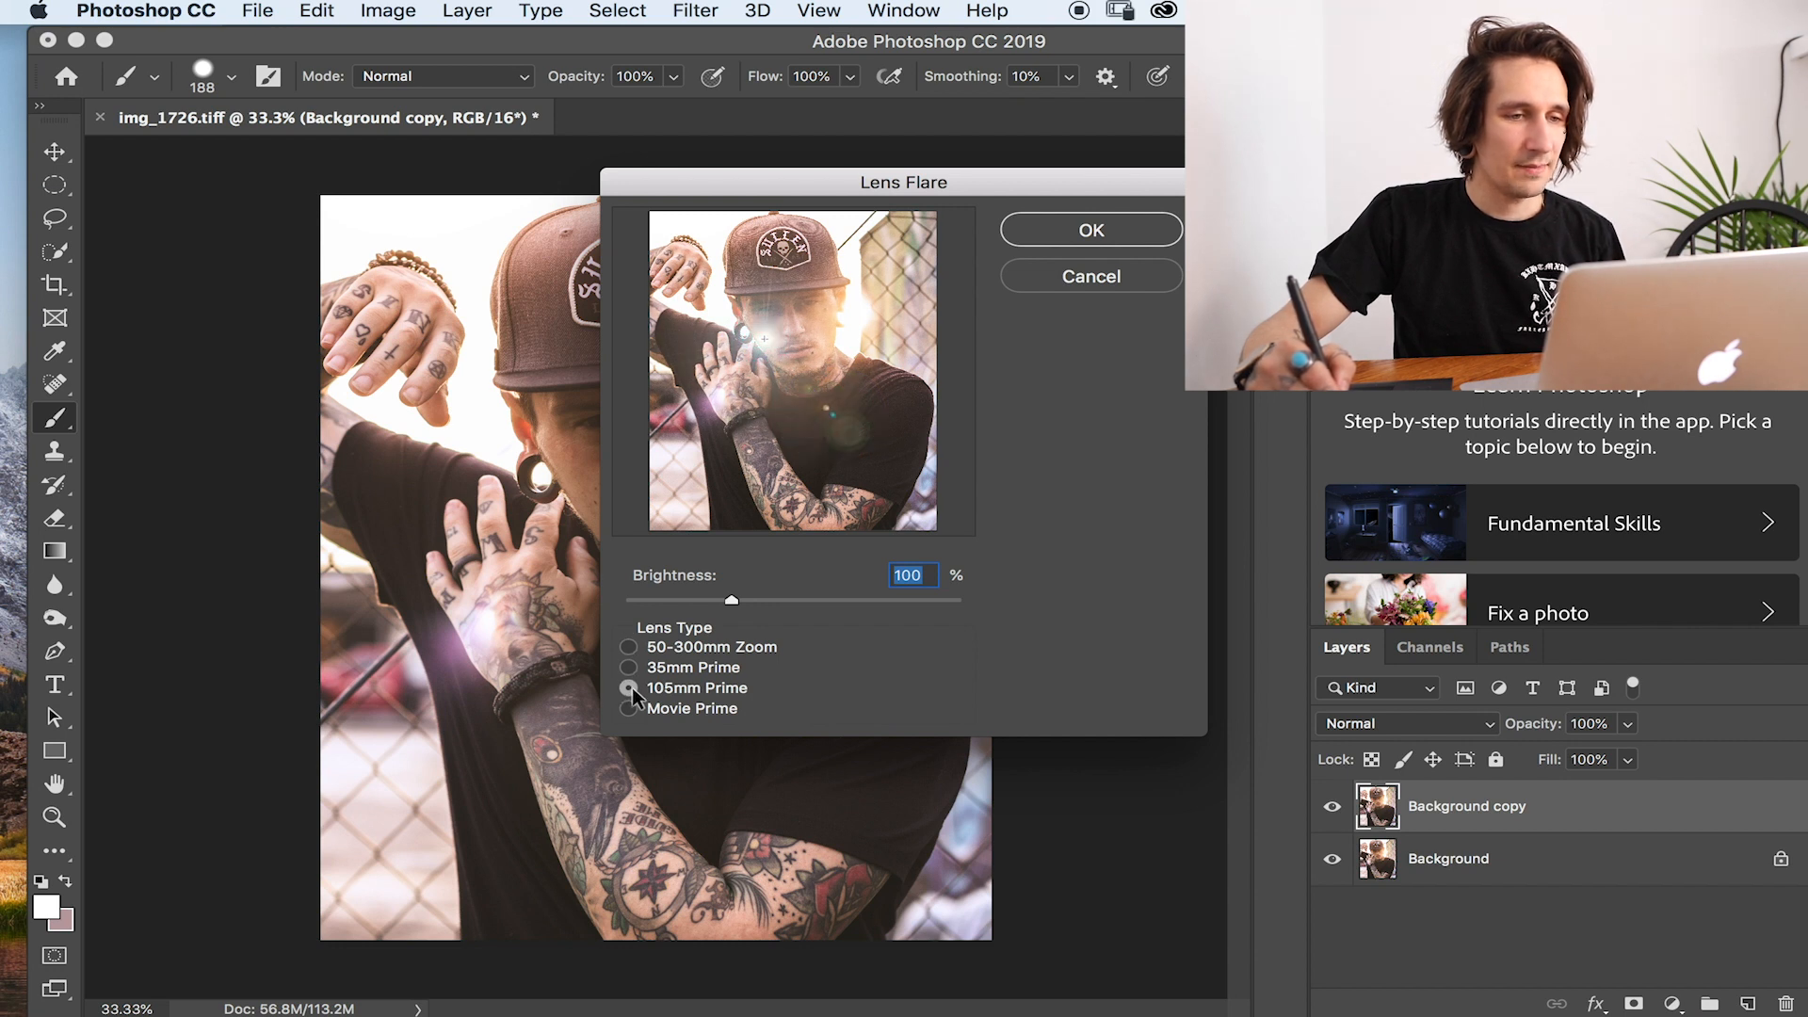
pyautogui.click(628, 708)
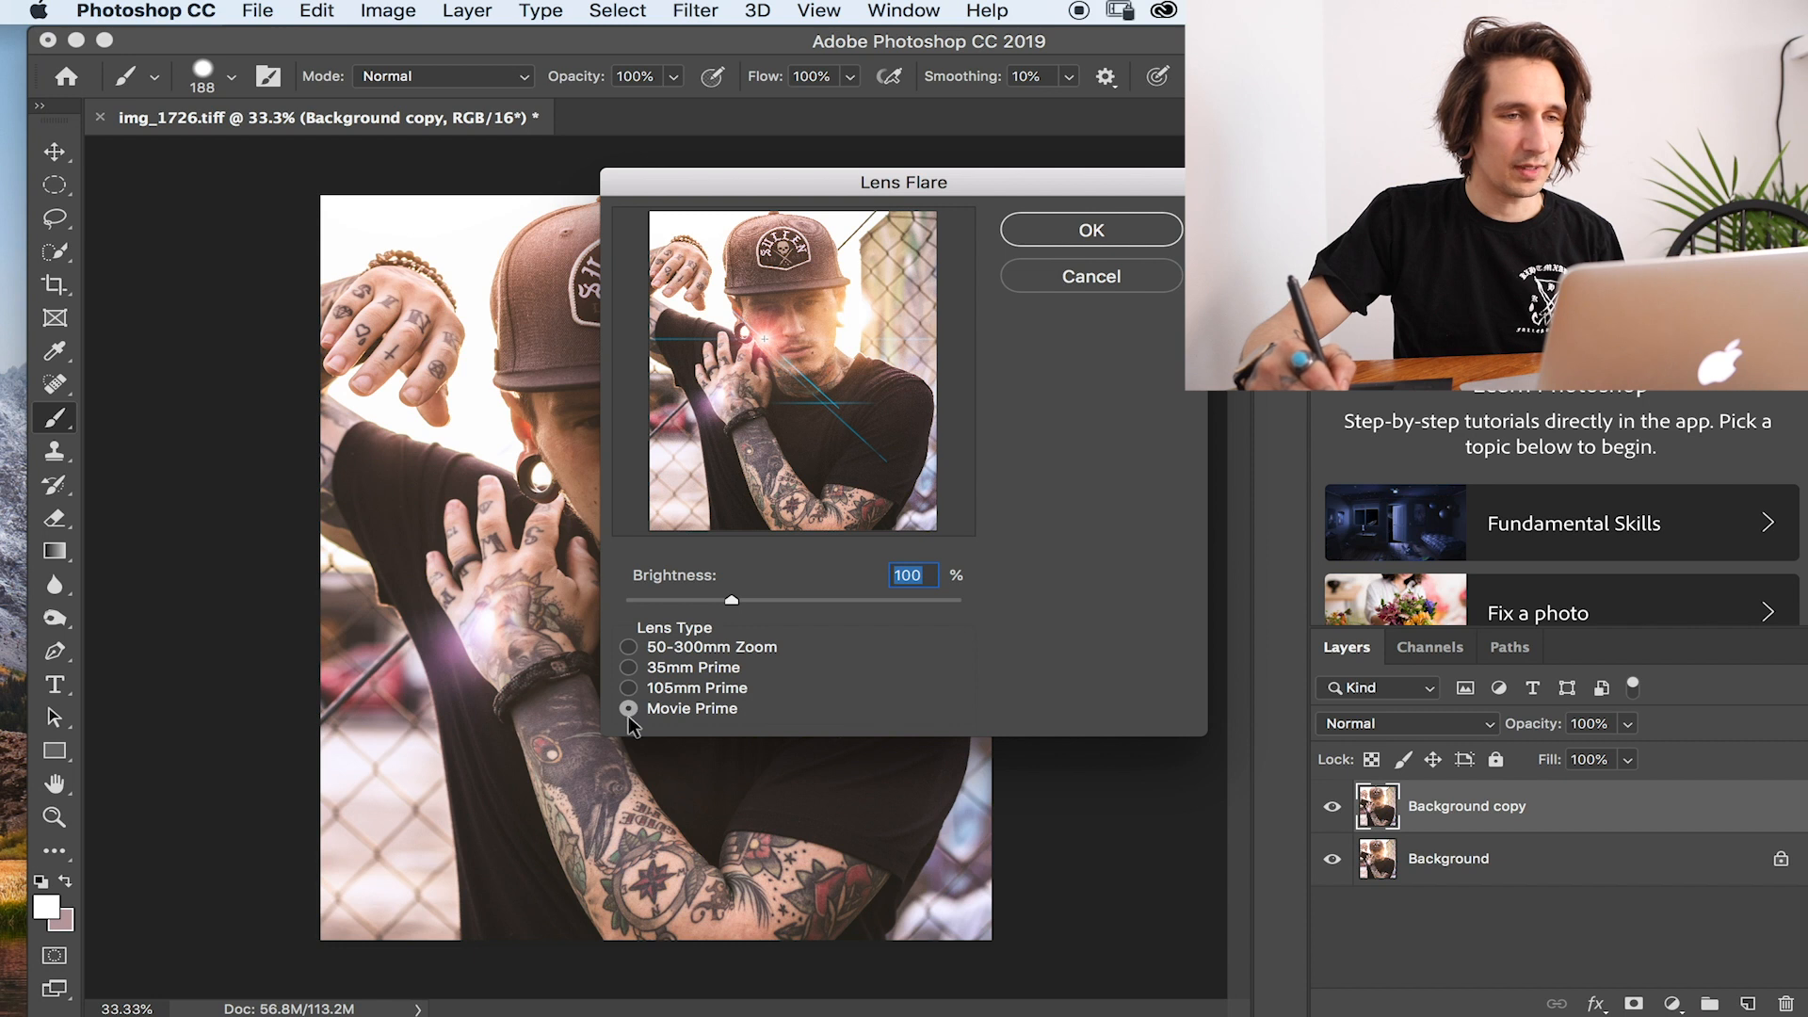
pyautogui.click(629, 689)
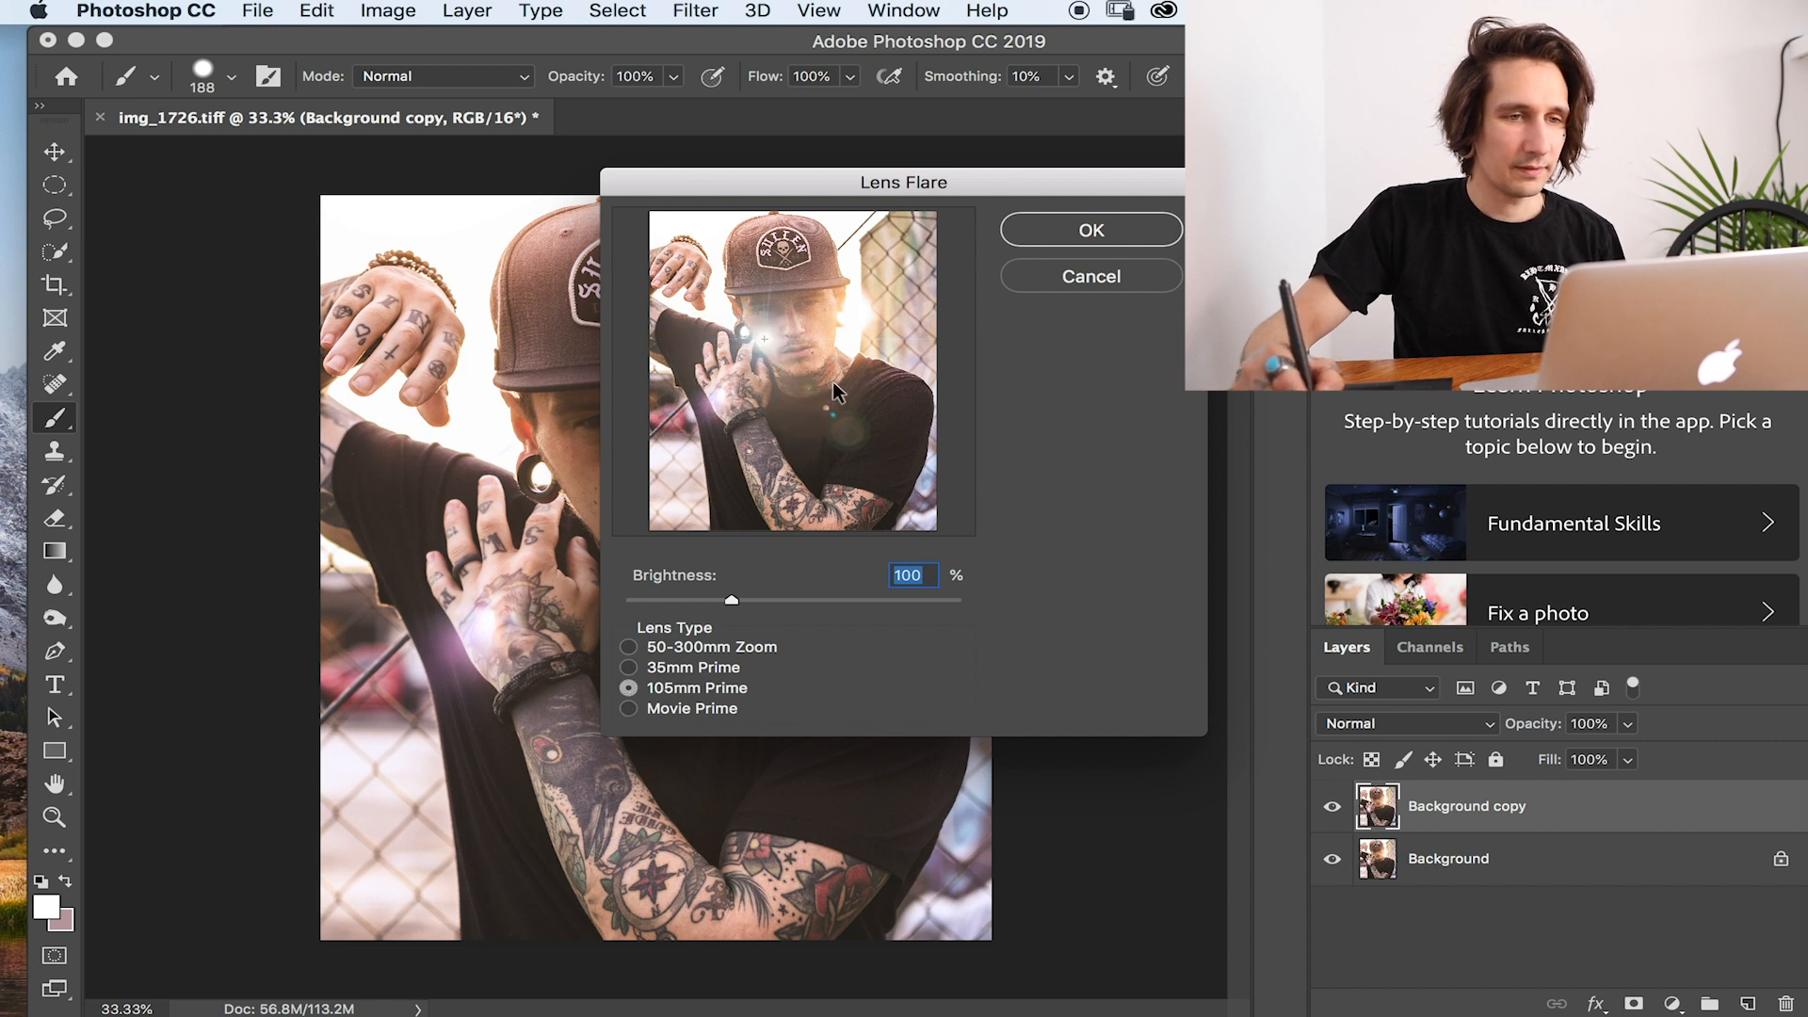
# Place the flare over the bright sun beside the face, choose the 50-300mm Zoom lens, raise the brightness and apply the filter.
pyautogui.moveTo(761, 331); pyautogui.dragTo(835, 329)
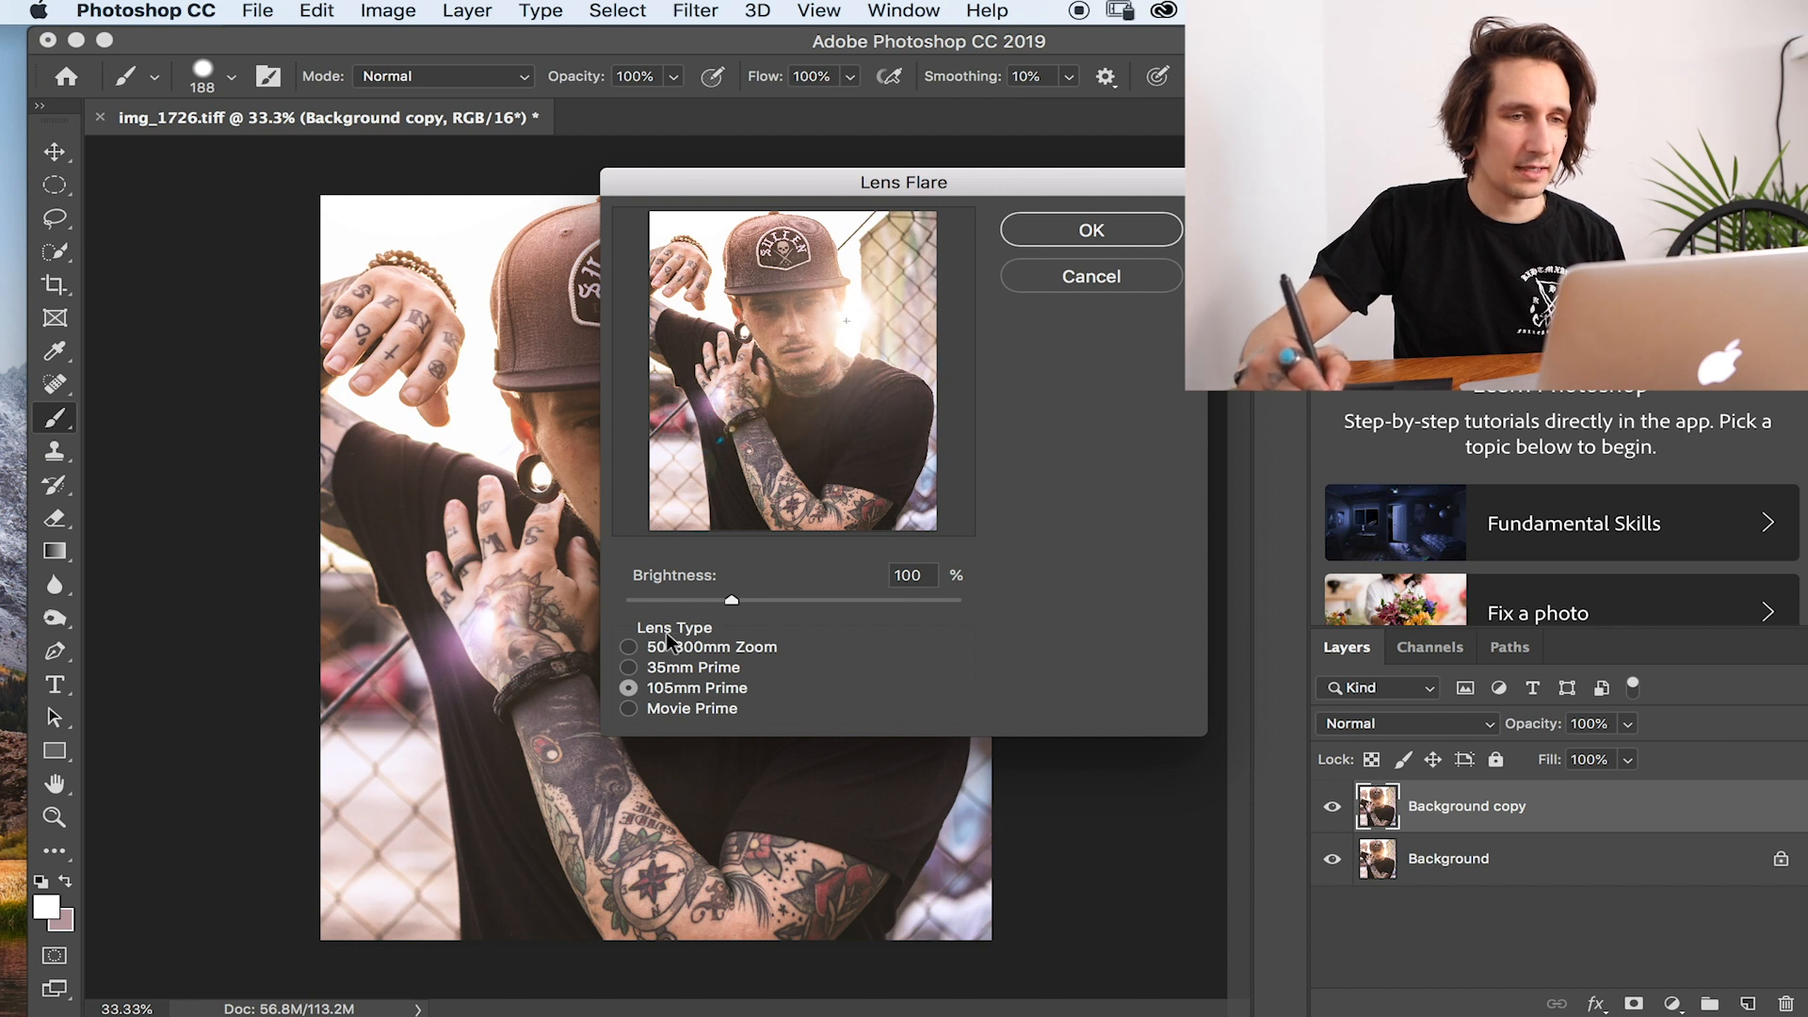
pyautogui.click(628, 668)
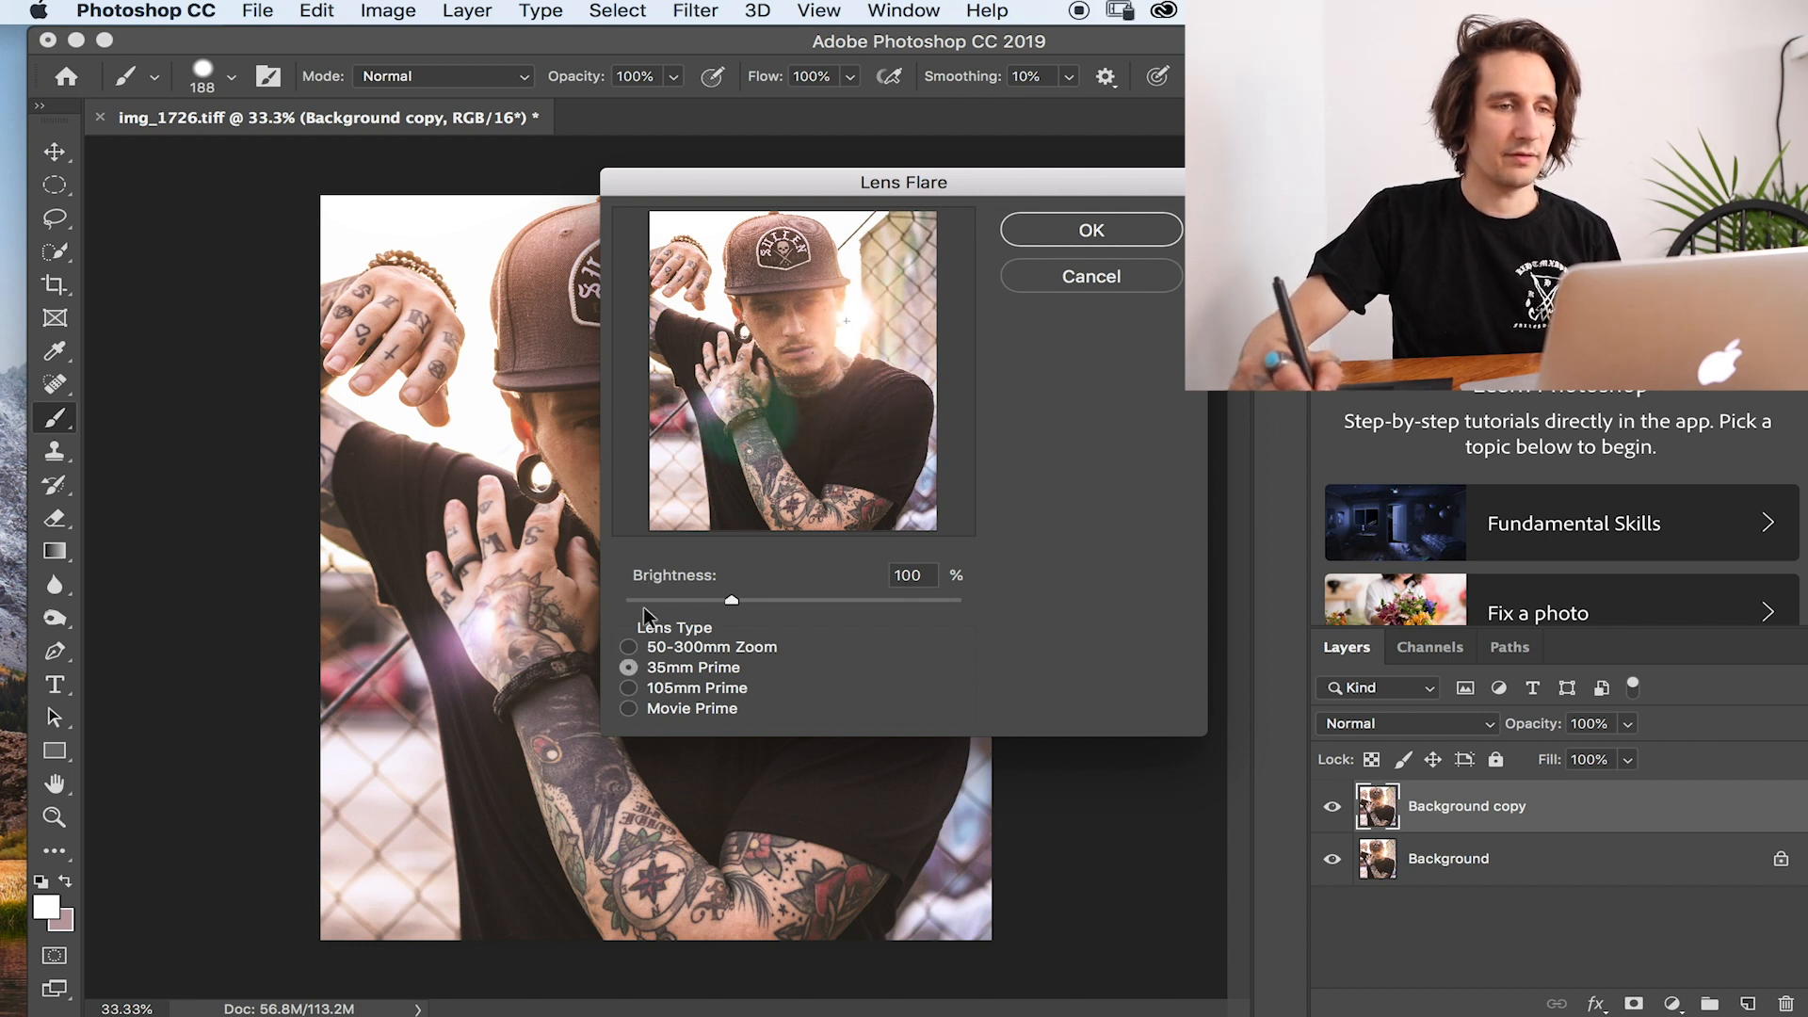
pyautogui.click(628, 647)
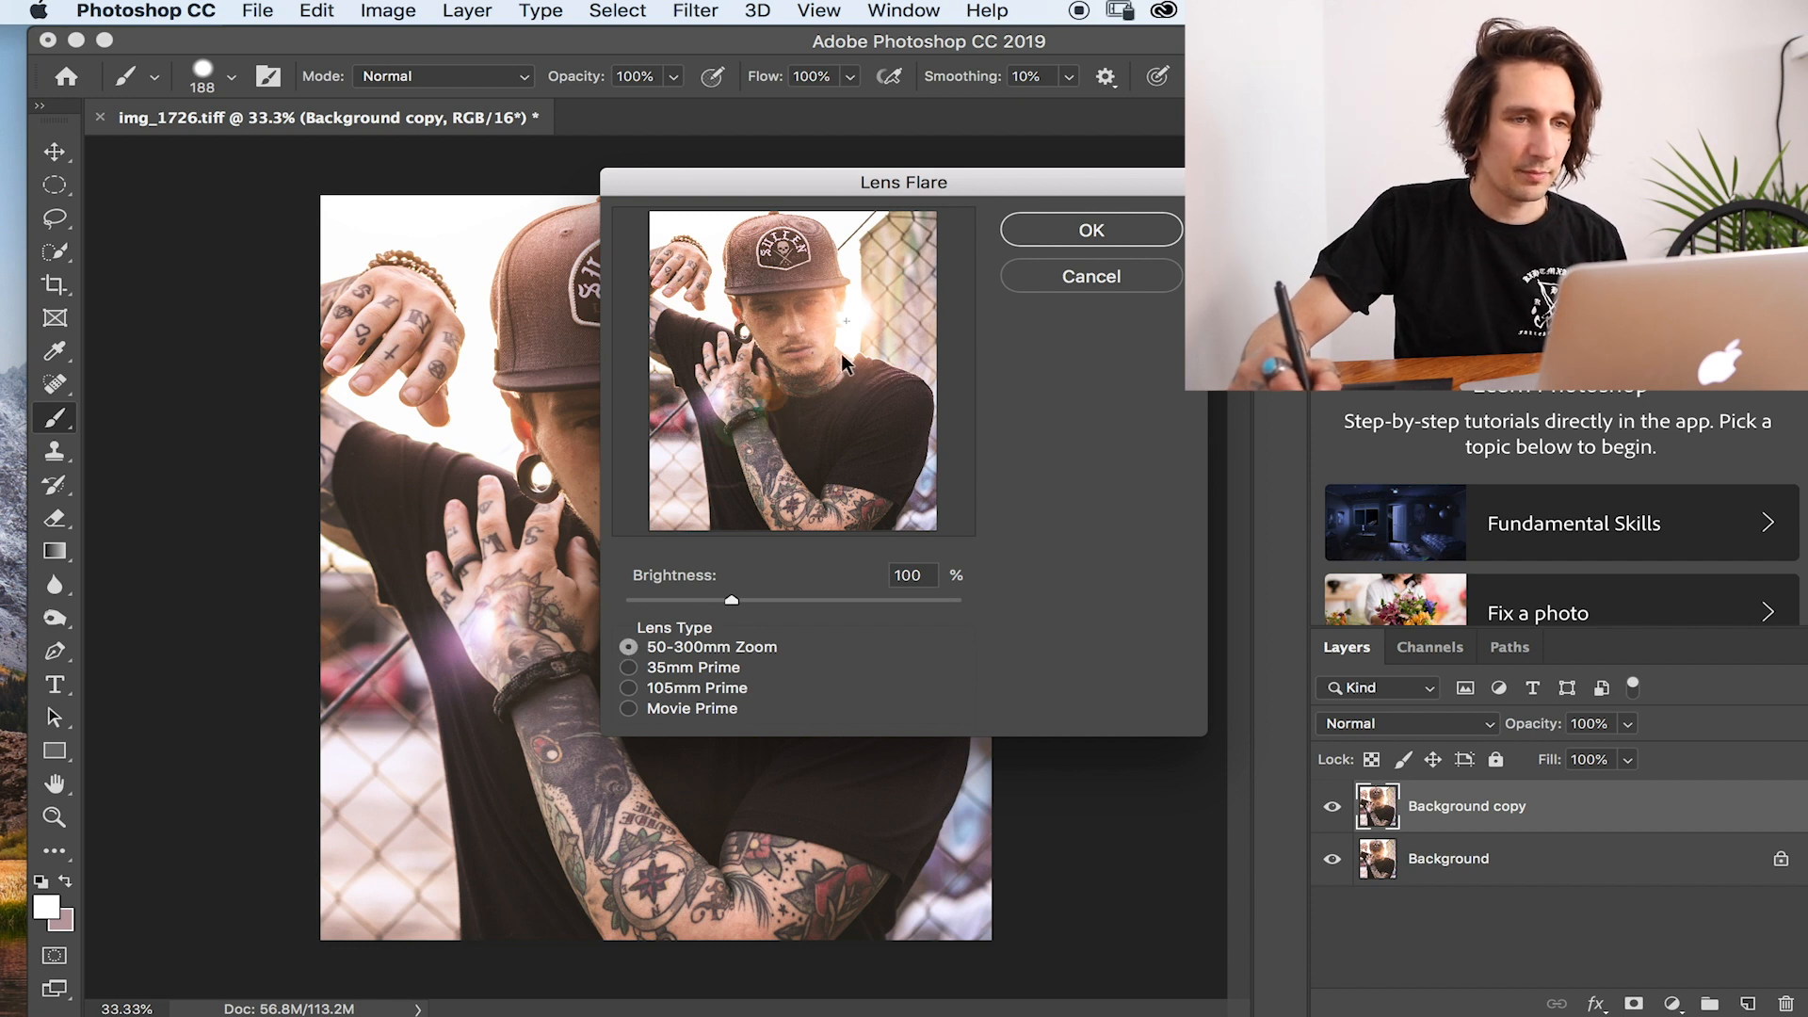
pyautogui.moveTo(844, 321)
pyautogui.mouseDown()
pyautogui.moveTo(908, 341)
pyautogui.moveTo(876, 313)
pyautogui.moveTo(831, 390)
pyautogui.moveTo(838, 292)
pyautogui.moveTo(869, 322)
pyautogui.mouseUp()
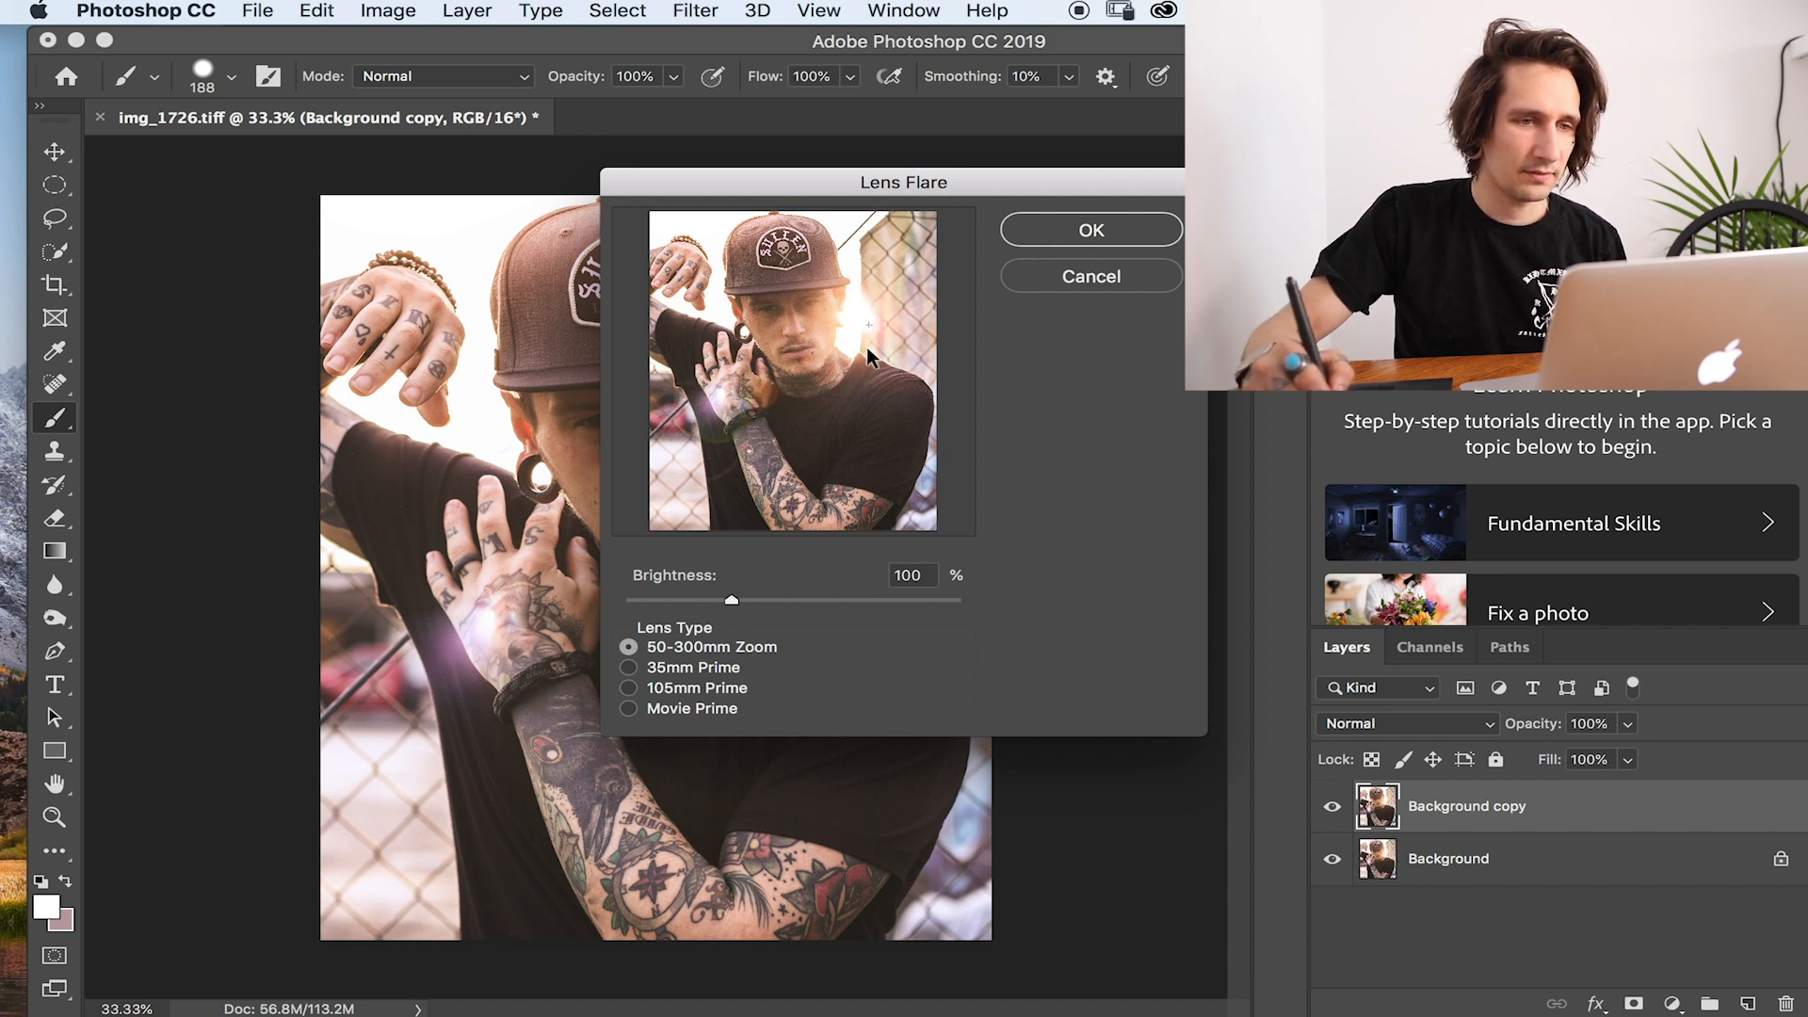
pyautogui.moveTo(720, 599); pyautogui.dragTo(790, 617)
pyautogui.click(1043, 232)
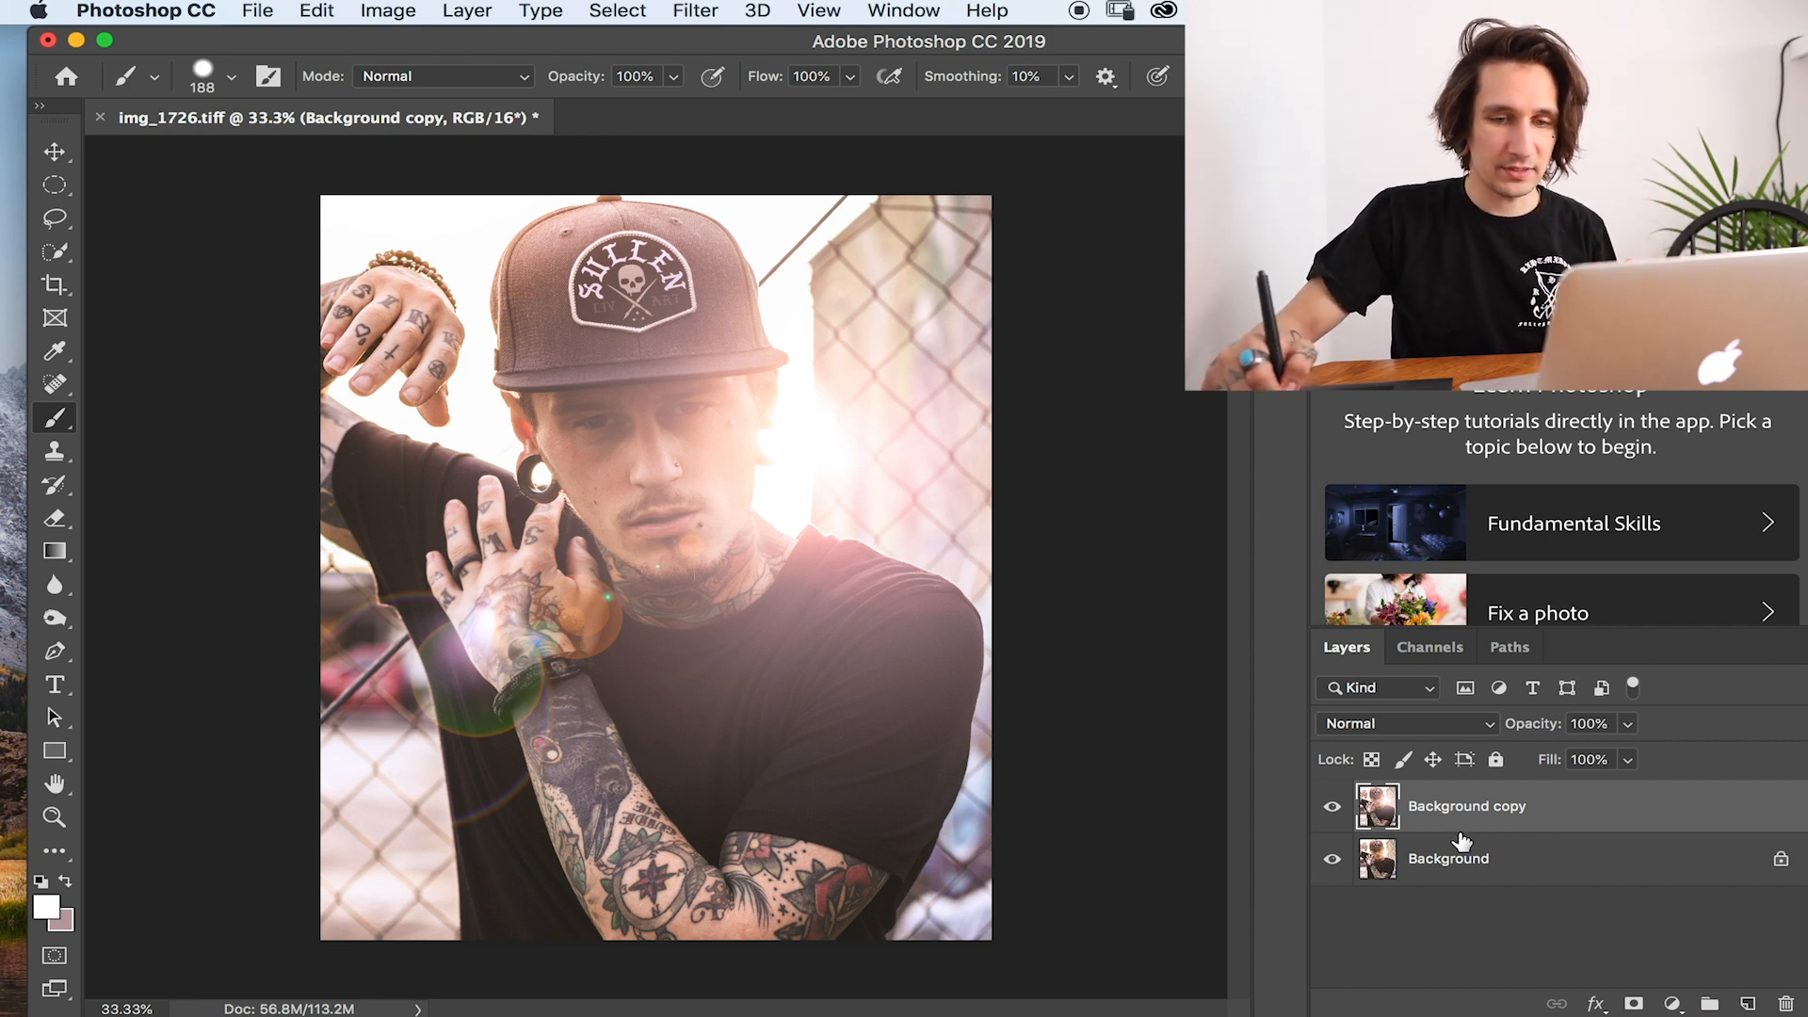
# Delete the flared background copy and add a Solid Color fill layer in black (000000) above the Background.
pyautogui.moveTo(1490, 824); pyautogui.dragTo(1787, 1004)
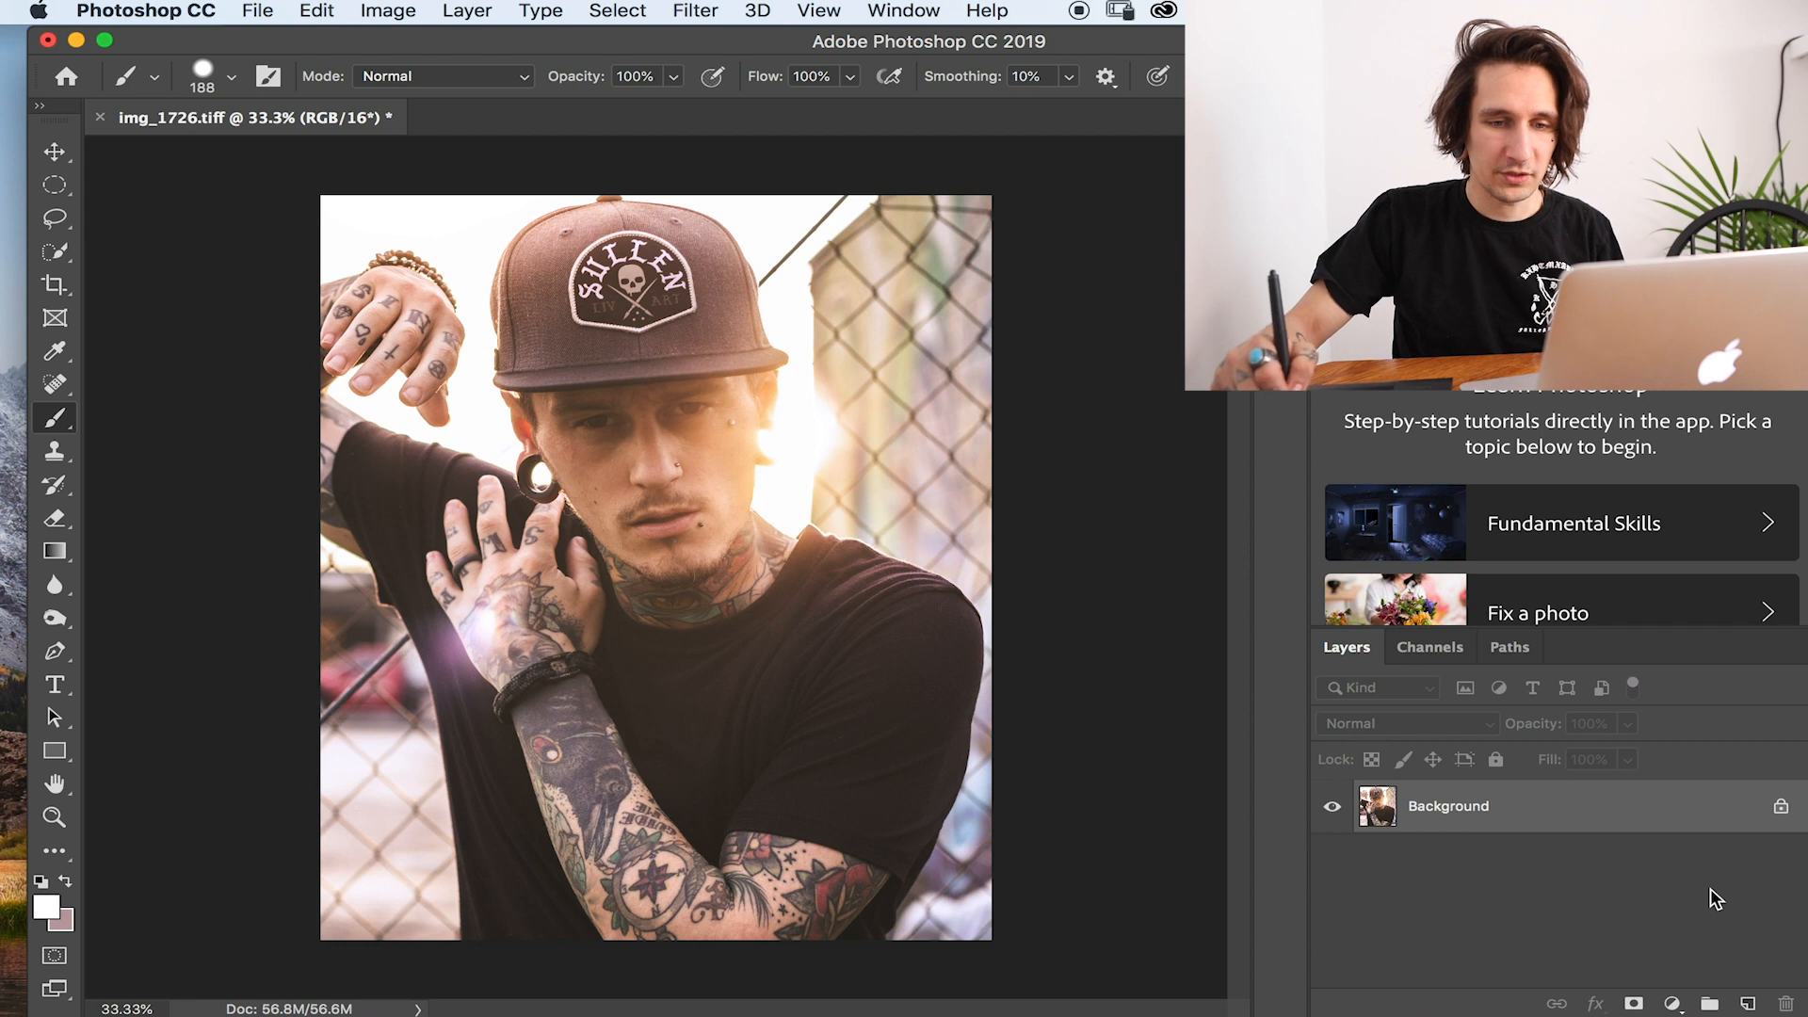
pyautogui.click(1670, 1004)
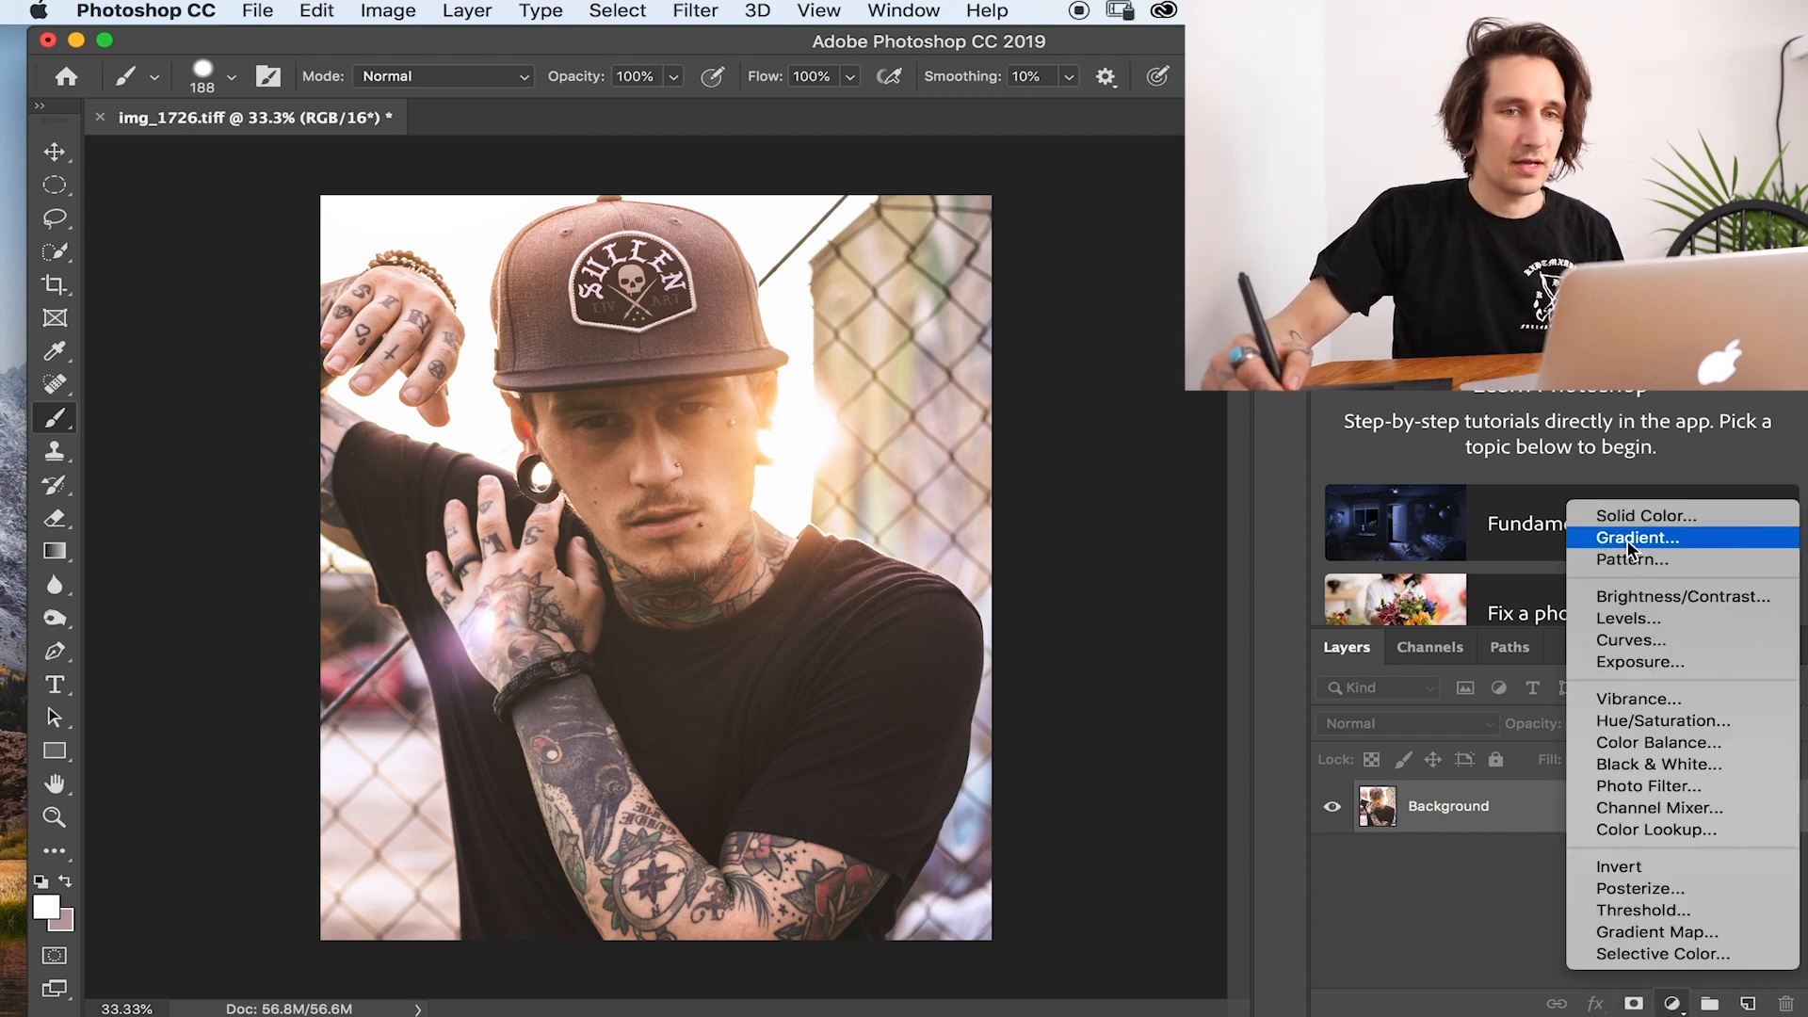
pyautogui.click(1646, 518)
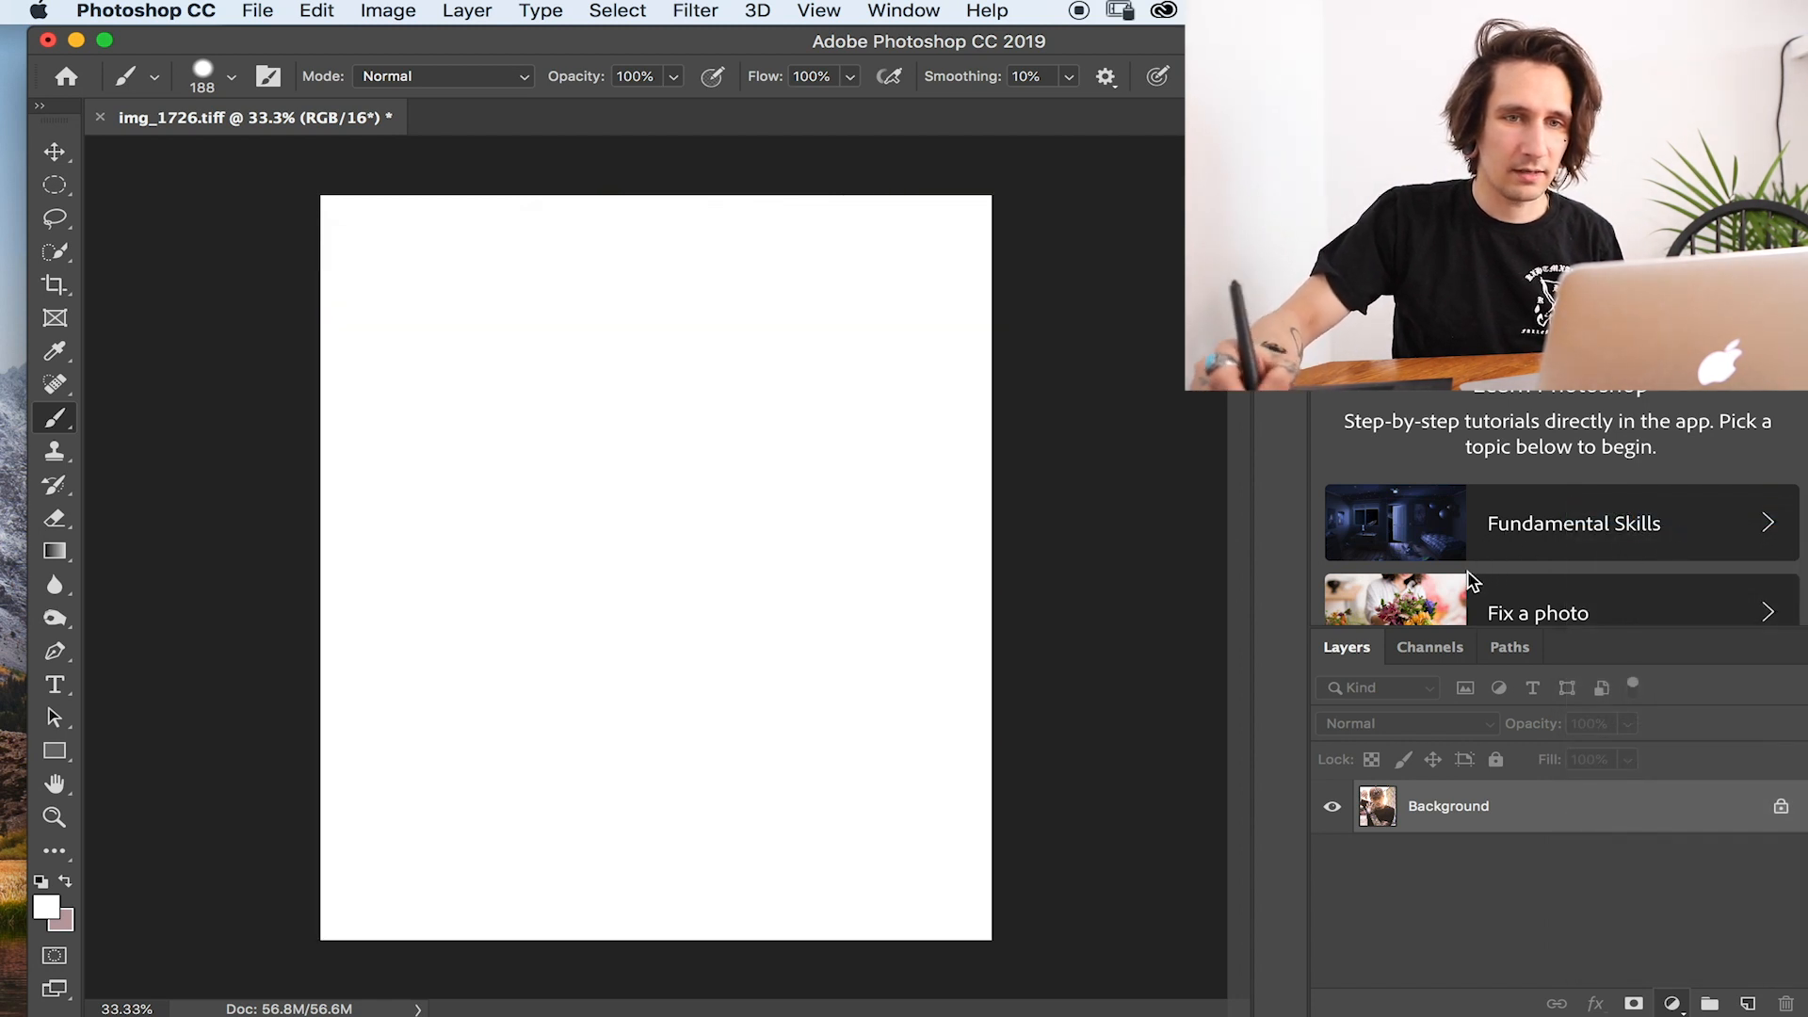
pyautogui.moveTo(1096, 288)
pyautogui.mouseDown()
pyautogui.moveTo(1099, 400)
pyautogui.moveTo(1024, 569)
pyautogui.moveTo(961, 635)
pyautogui.mouseUp()
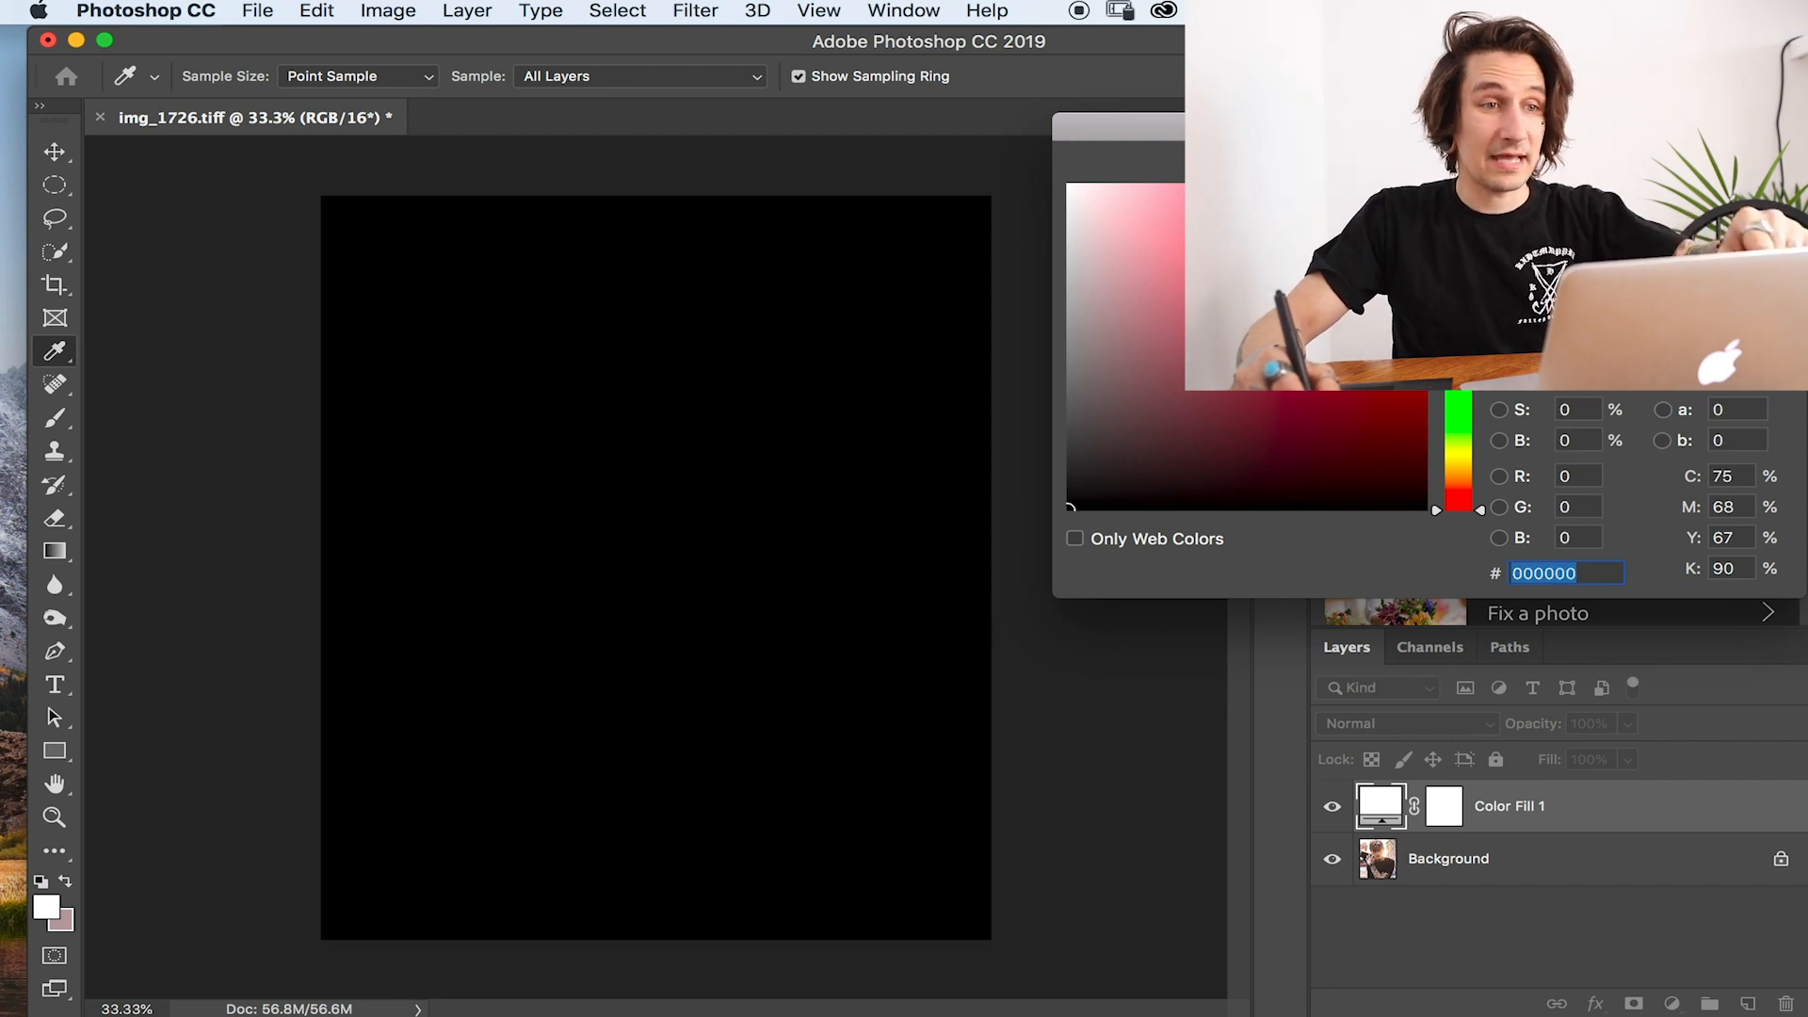
pyautogui.press('Return')
pyautogui.press('b')
# Reapply the last Lens Flare filter to the black fill layer and set the layer's blend mode to Screen.
pyautogui.click(692, 12)
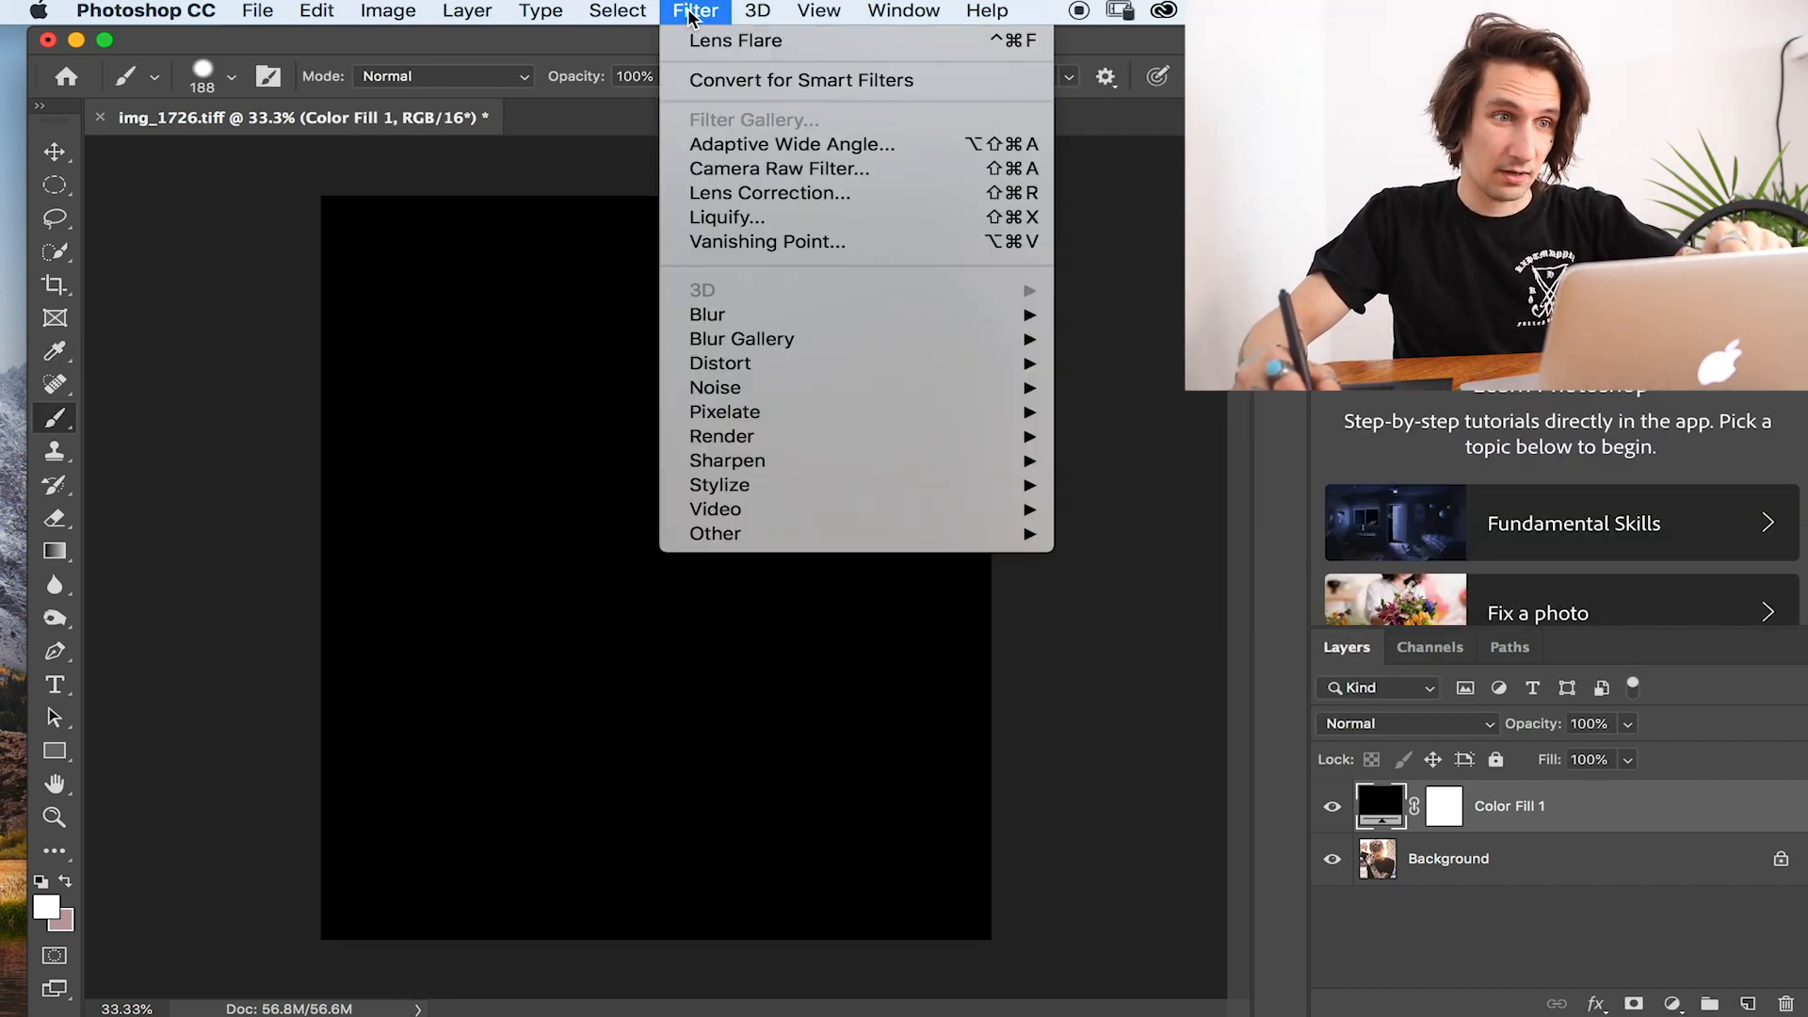
pyautogui.click(727, 42)
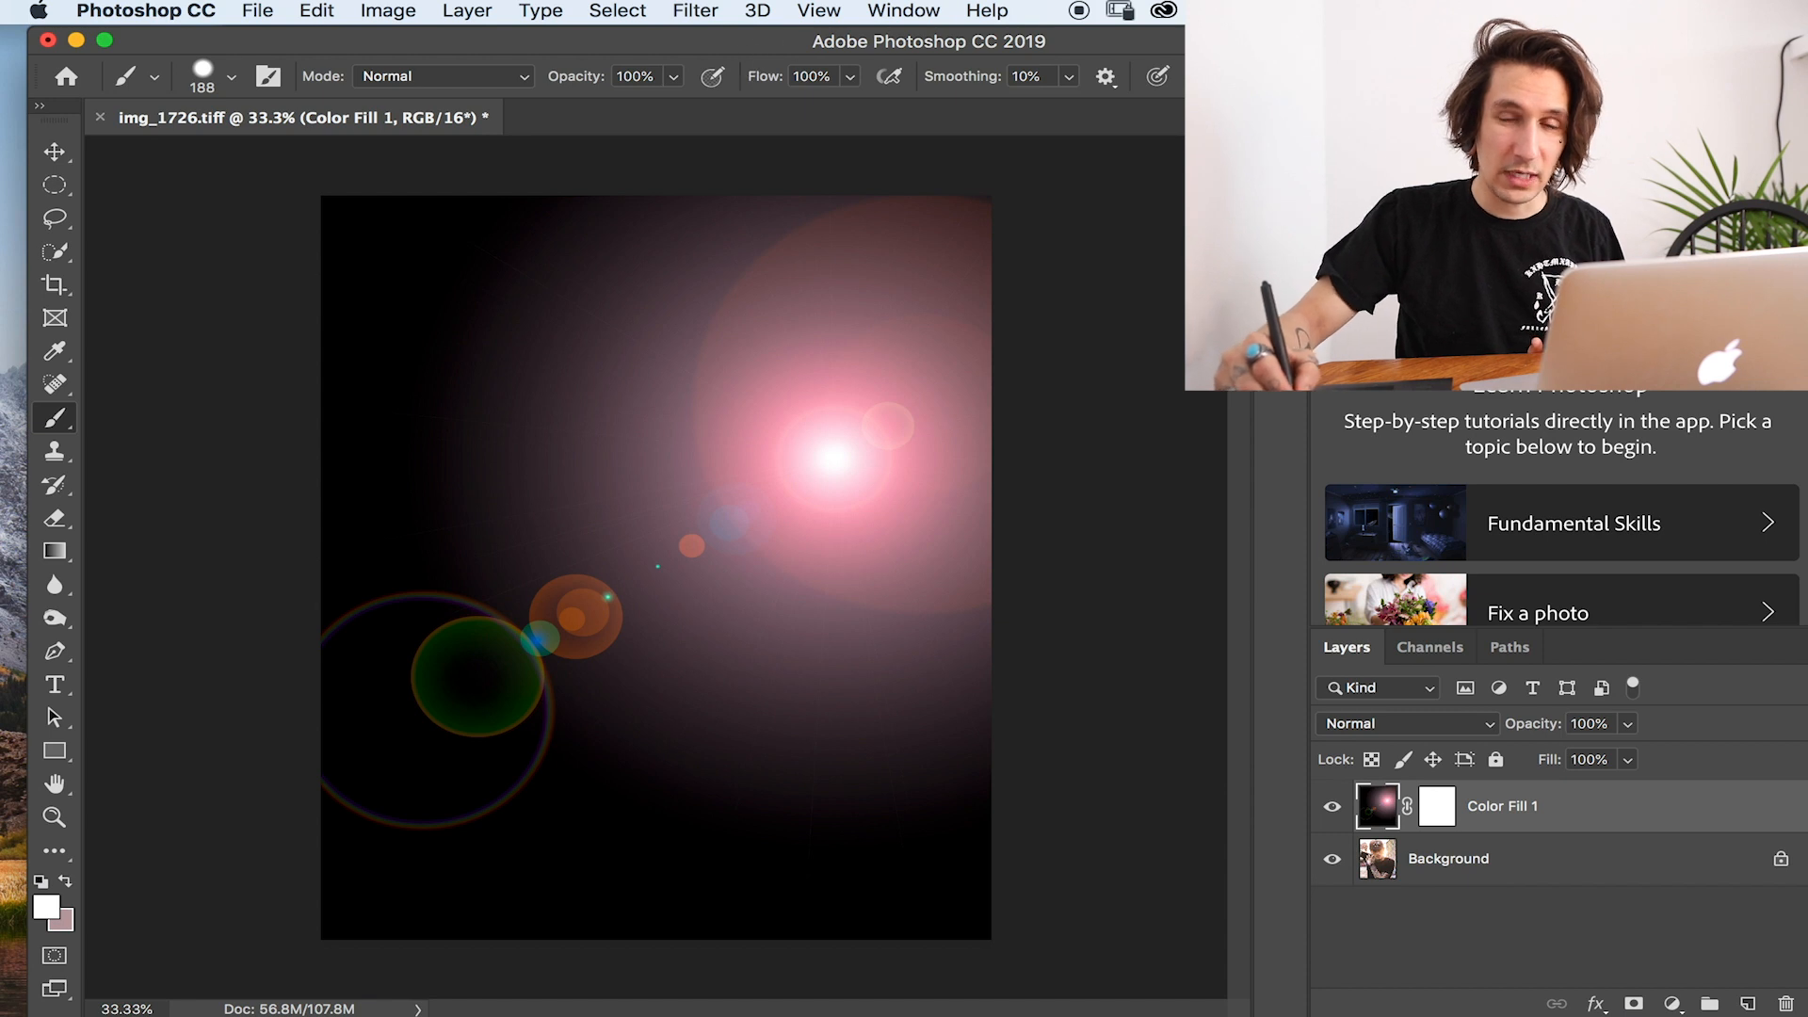
pyautogui.click(1467, 723)
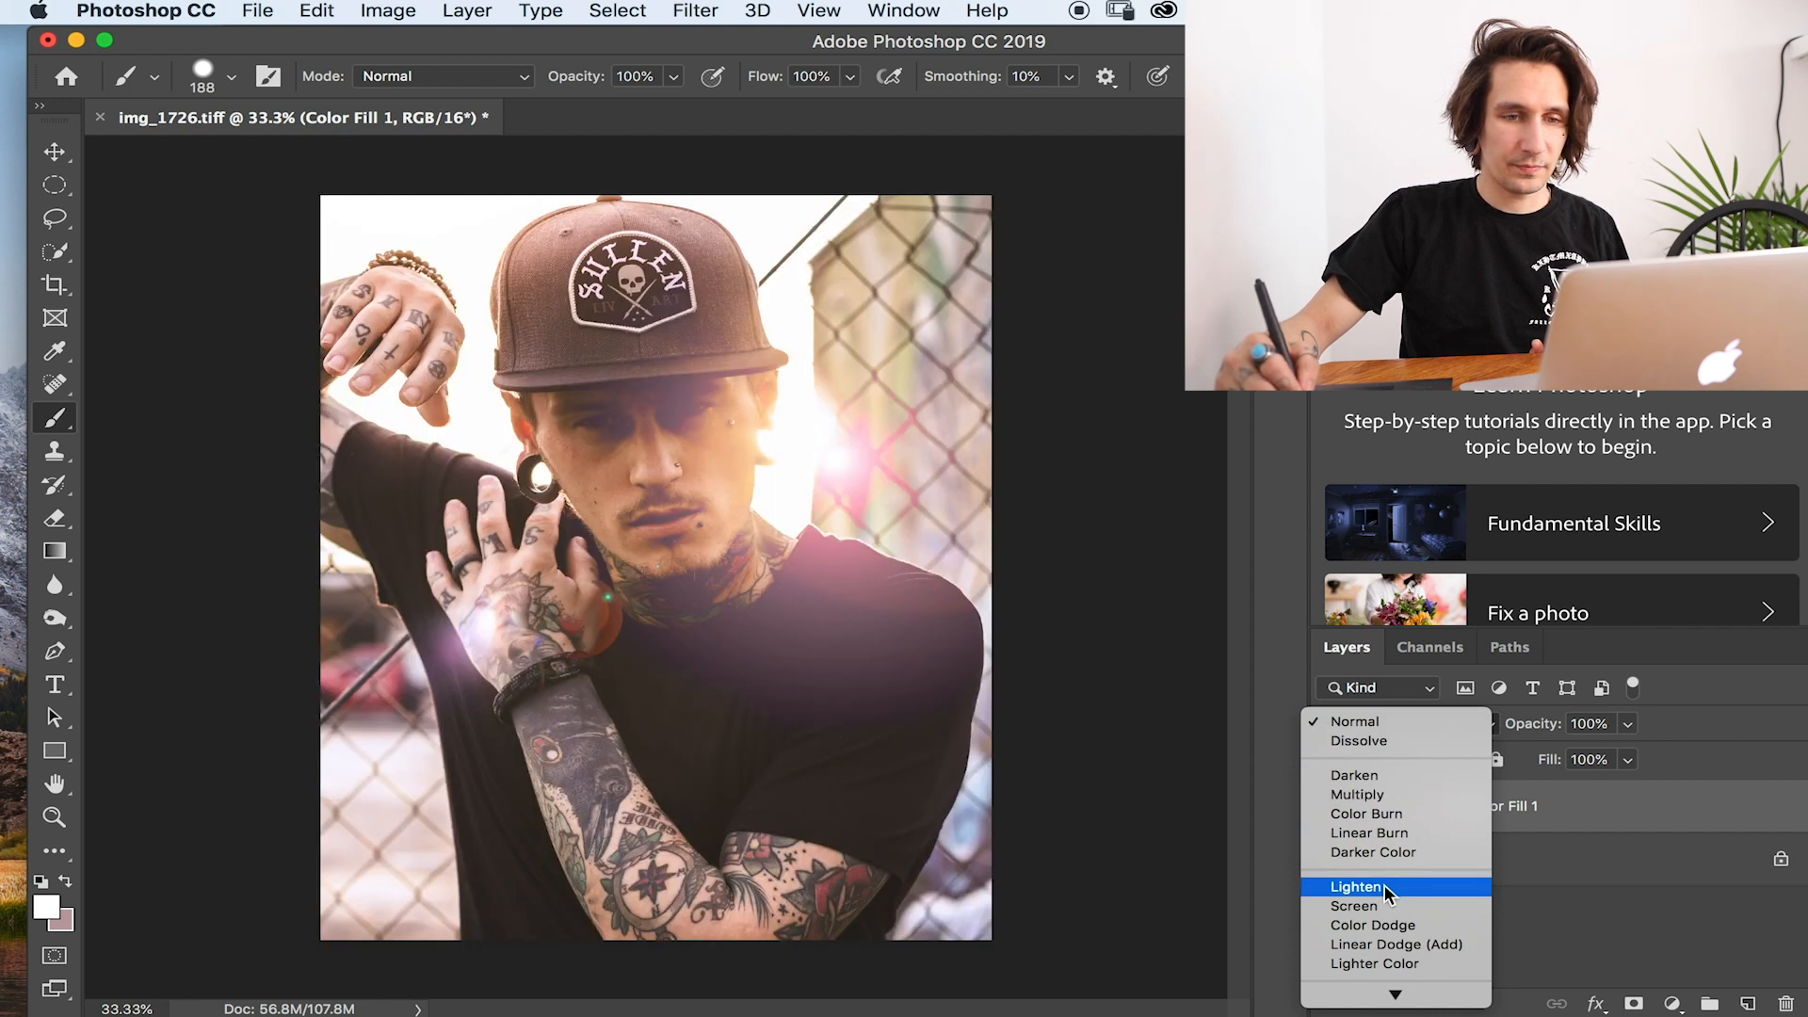
pyautogui.click(1392, 906)
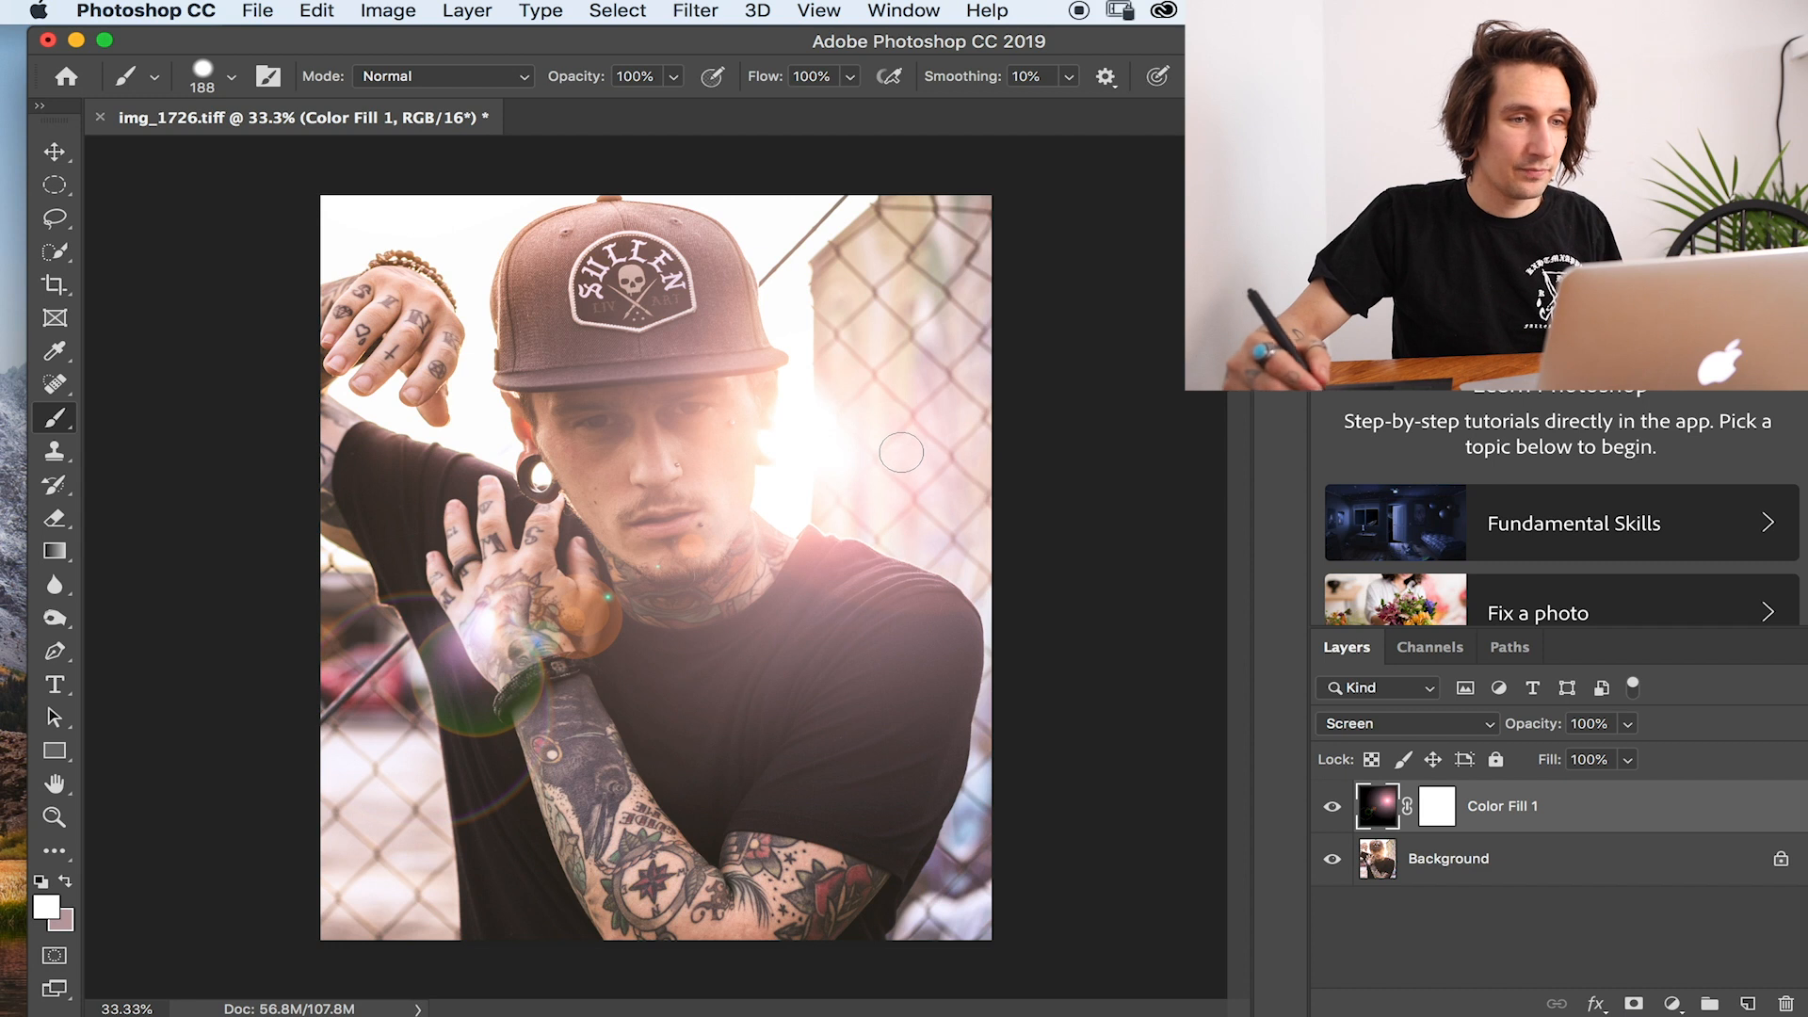
# Free-transform the flare layer to about 109% scale and -92° rotation, placing its bright spot over the raised hand.
pyautogui.press('super+t')
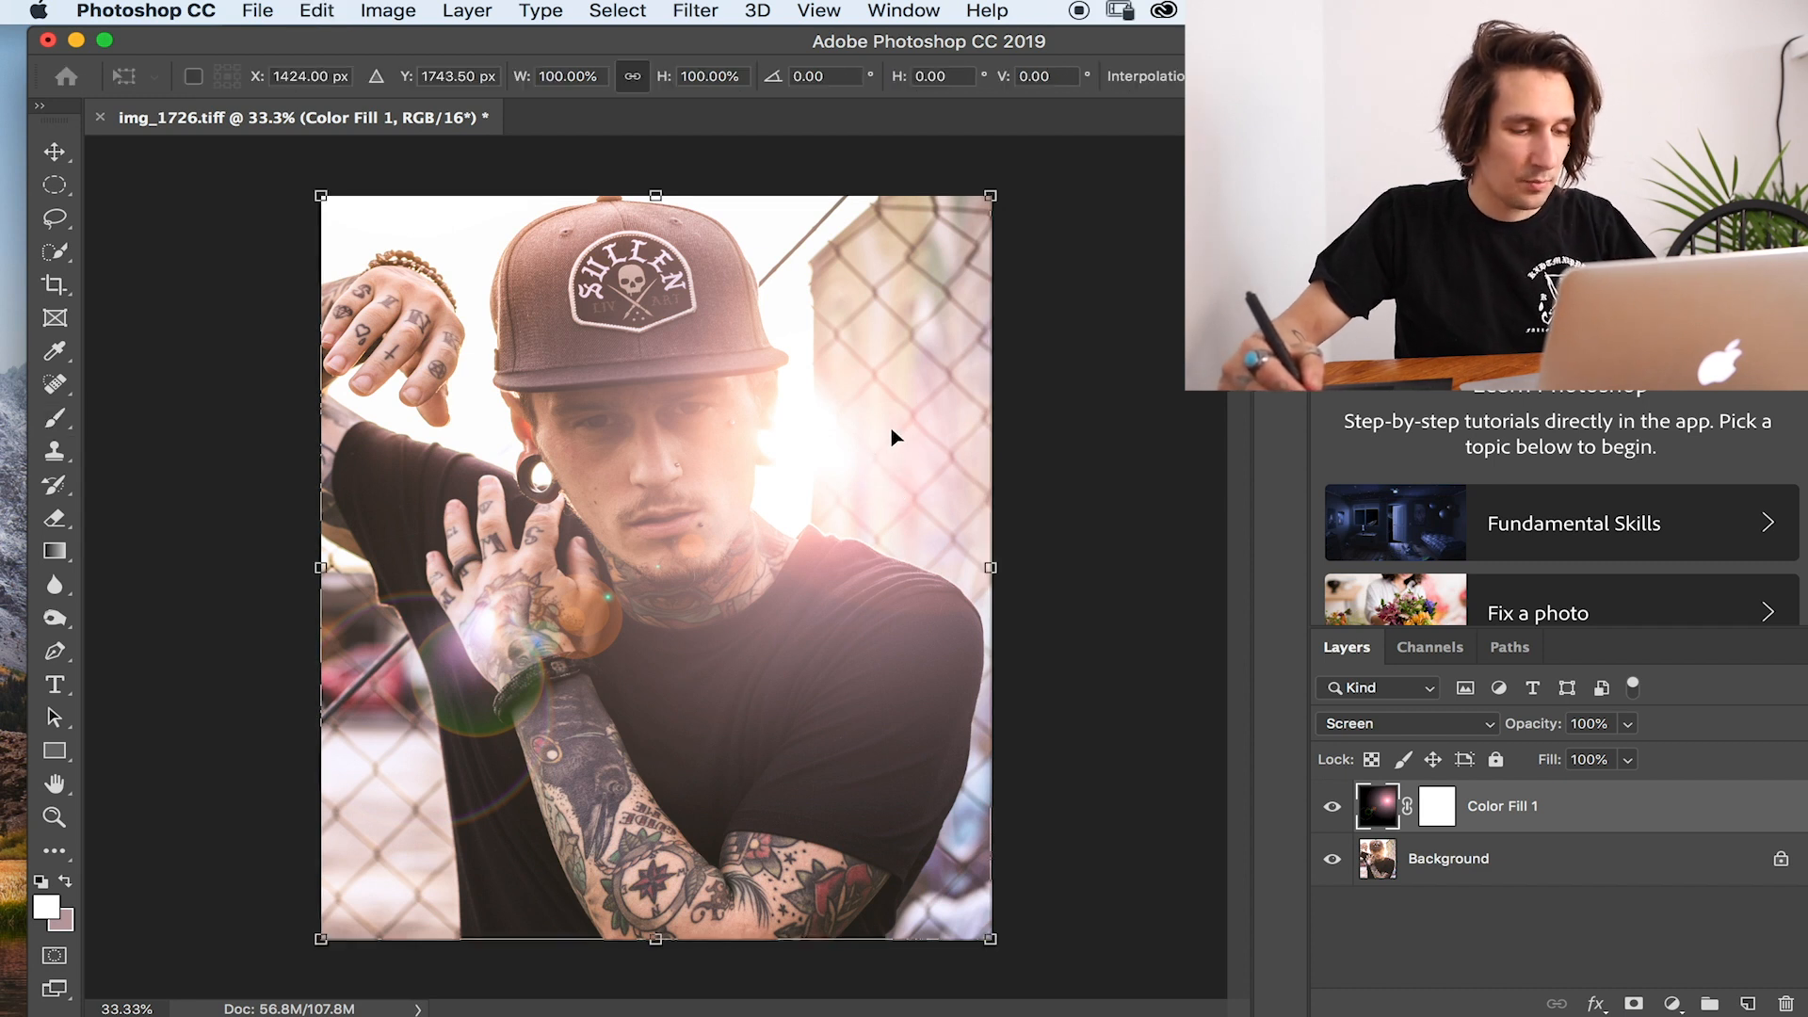
pyautogui.moveTo(984, 198); pyautogui.dragTo(852, 379)
pyautogui.moveTo(799, 505); pyautogui.dragTo(865, 402)
pyautogui.moveTo(973, 833); pyautogui.dragTo(795, 269)
pyautogui.moveTo(656, 586); pyautogui.dragTo(458, 424)
pyautogui.moveTo(761, 534); pyautogui.dragTo(1041, 723)
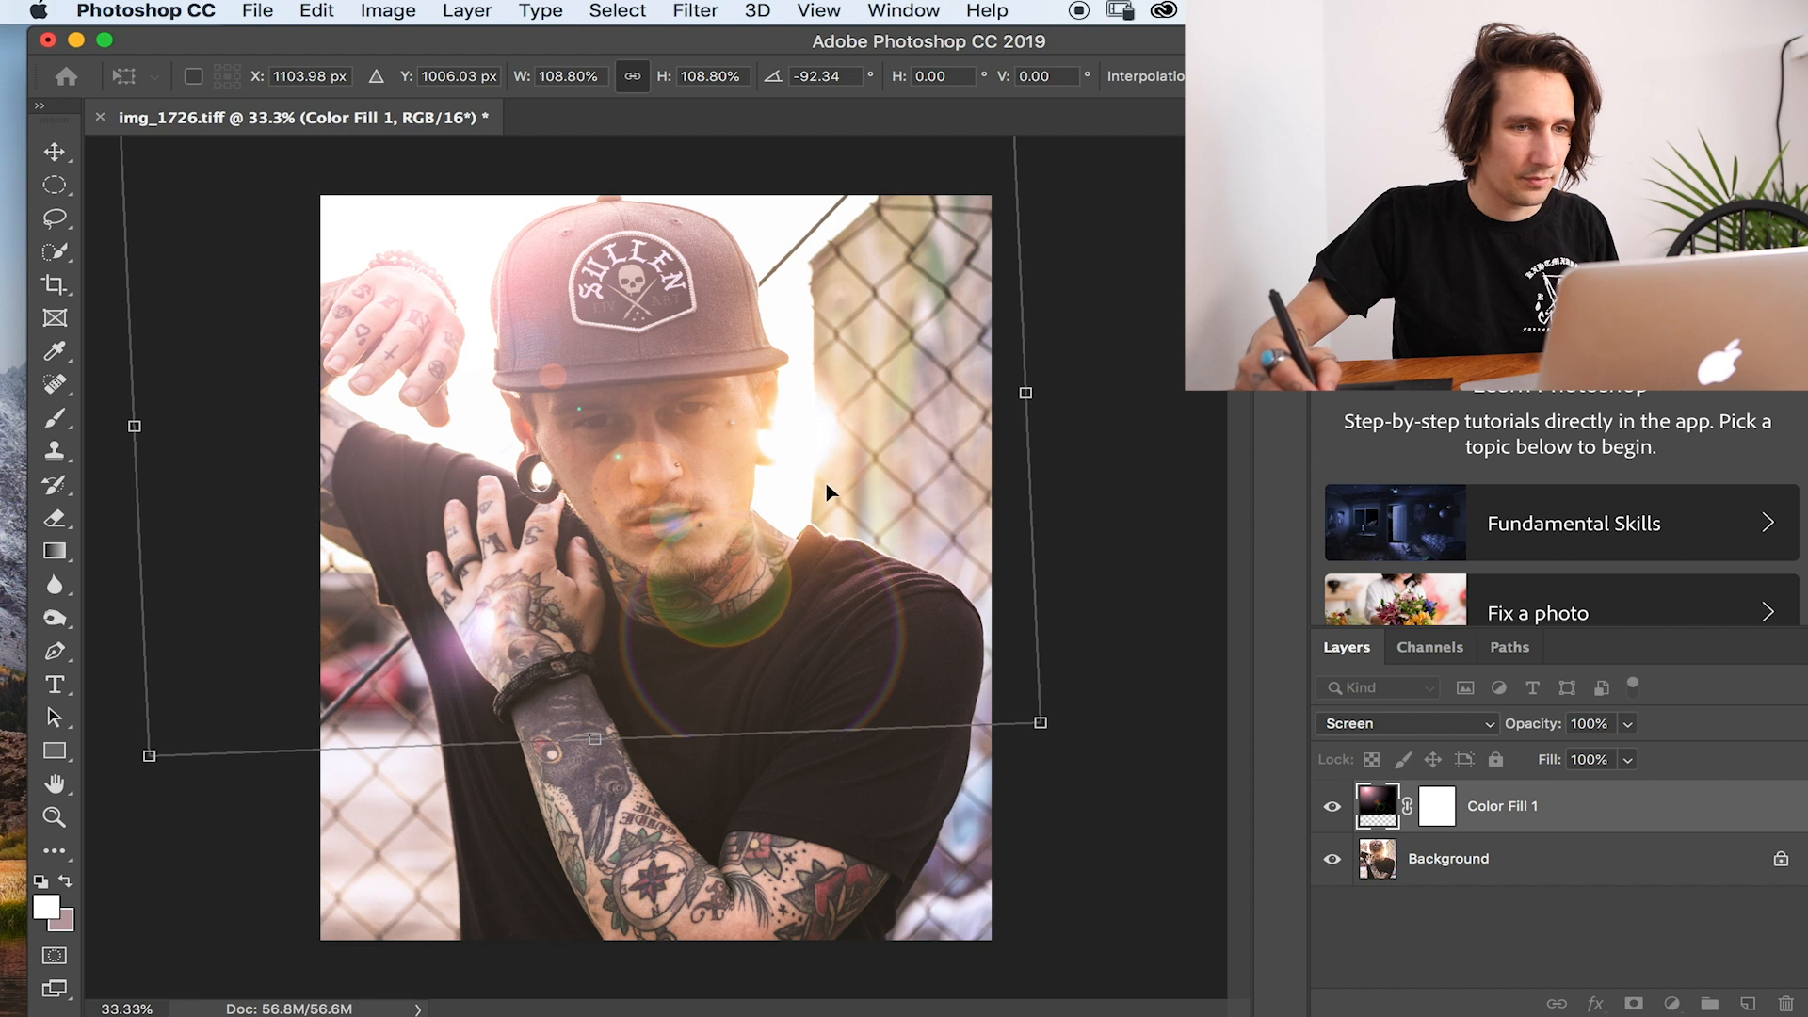
# Readjust the flare layer's rotation, scale and position, moving its bright spot back to the sun beside the face.
pyautogui.moveTo(1033, 717); pyautogui.dragTo(836, 616)
pyautogui.moveTo(742, 407); pyautogui.dragTo(814, 952)
pyautogui.moveTo(913, 482); pyautogui.dragTo(975, 976)
pyautogui.moveTo(772, 559); pyautogui.dragTo(734, 498)
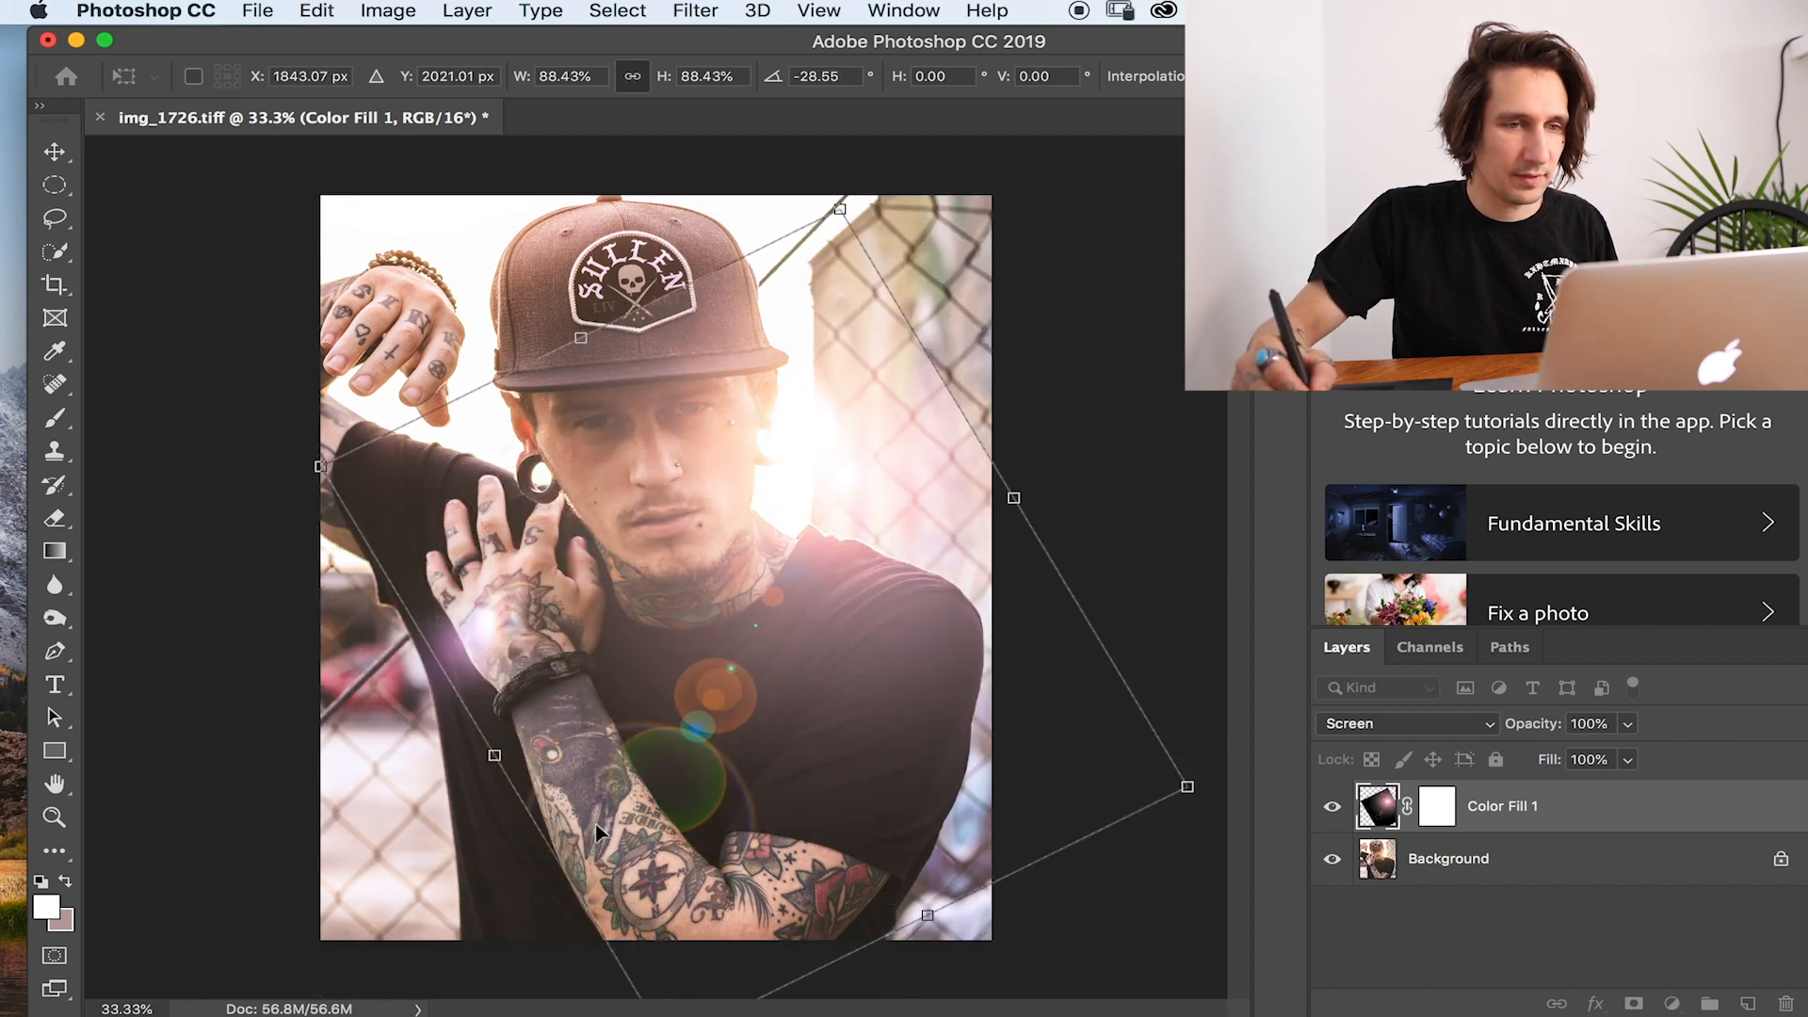
pyautogui.moveTo(293, 459); pyautogui.dragTo(384, 172)
pyautogui.moveTo(446, 945); pyautogui.dragTo(395, 995)
pyautogui.moveTo(560, 862)
pyautogui.mouseDown()
pyautogui.moveTo(540, 787)
pyautogui.moveTo(500, 768)
pyautogui.mouseUp()
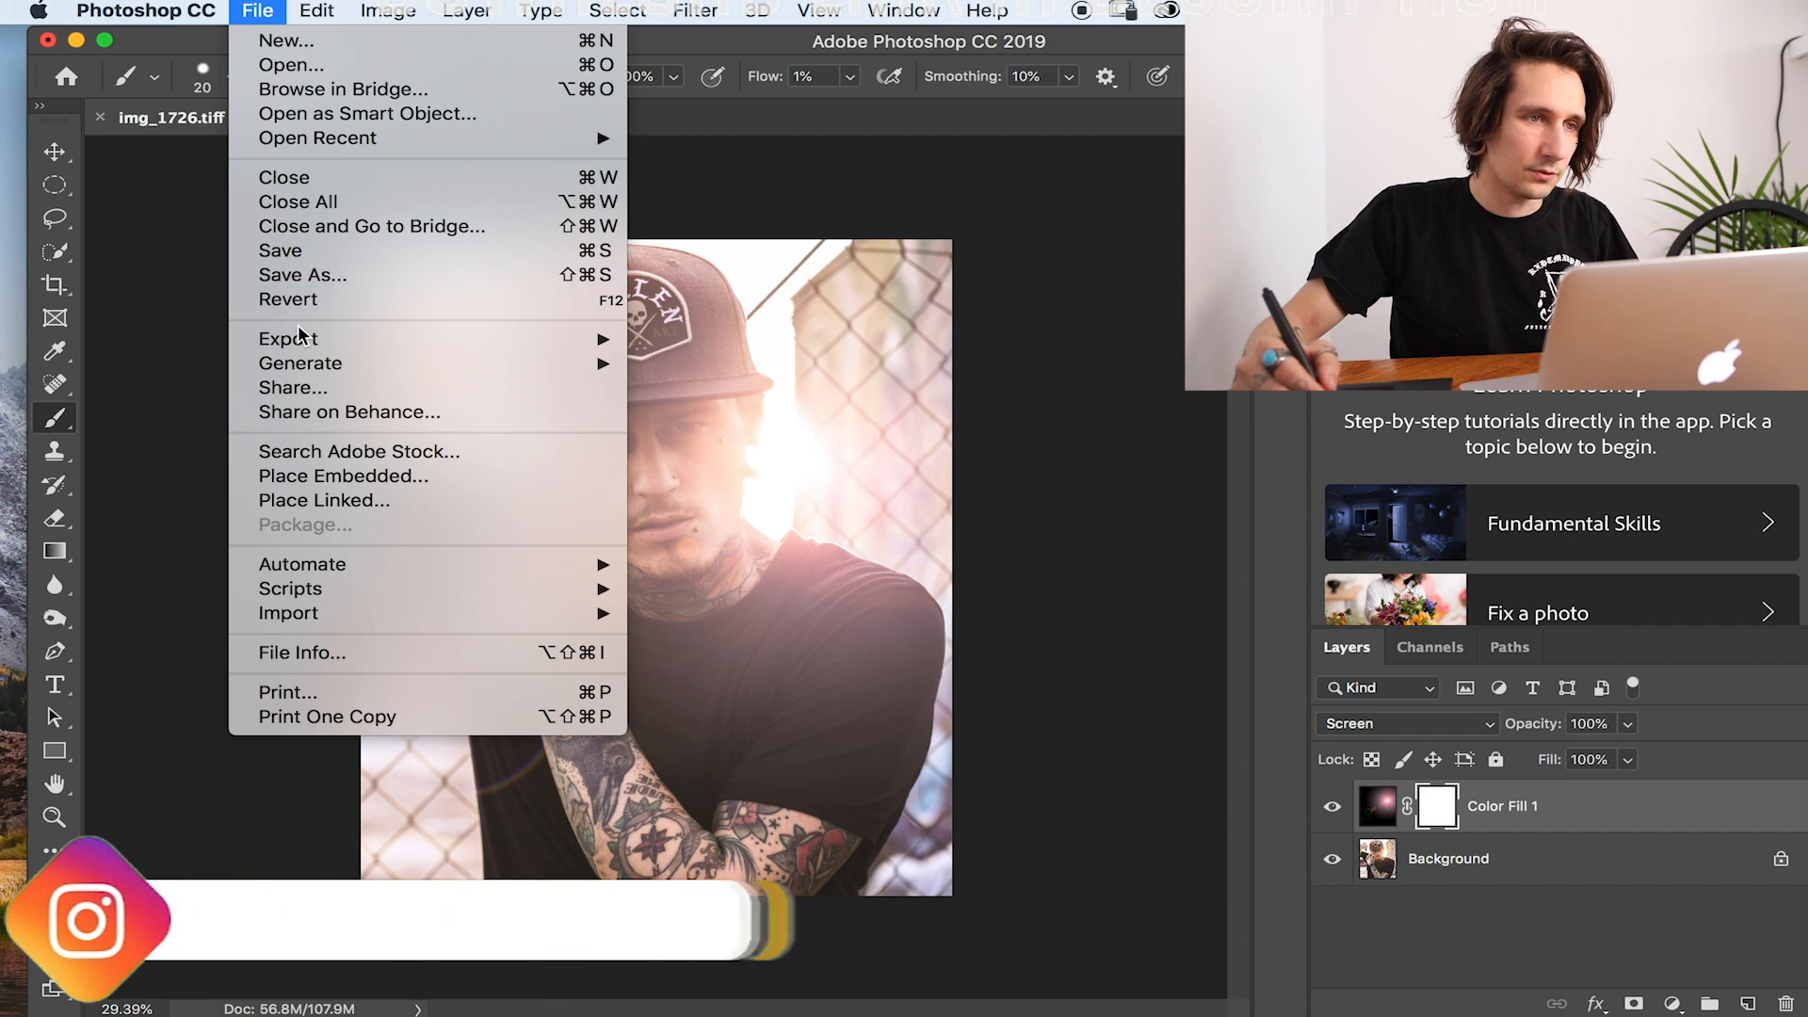
# Export the flared portrait with Save for Web (Legacy).
pyautogui.moveTo(320, 338)
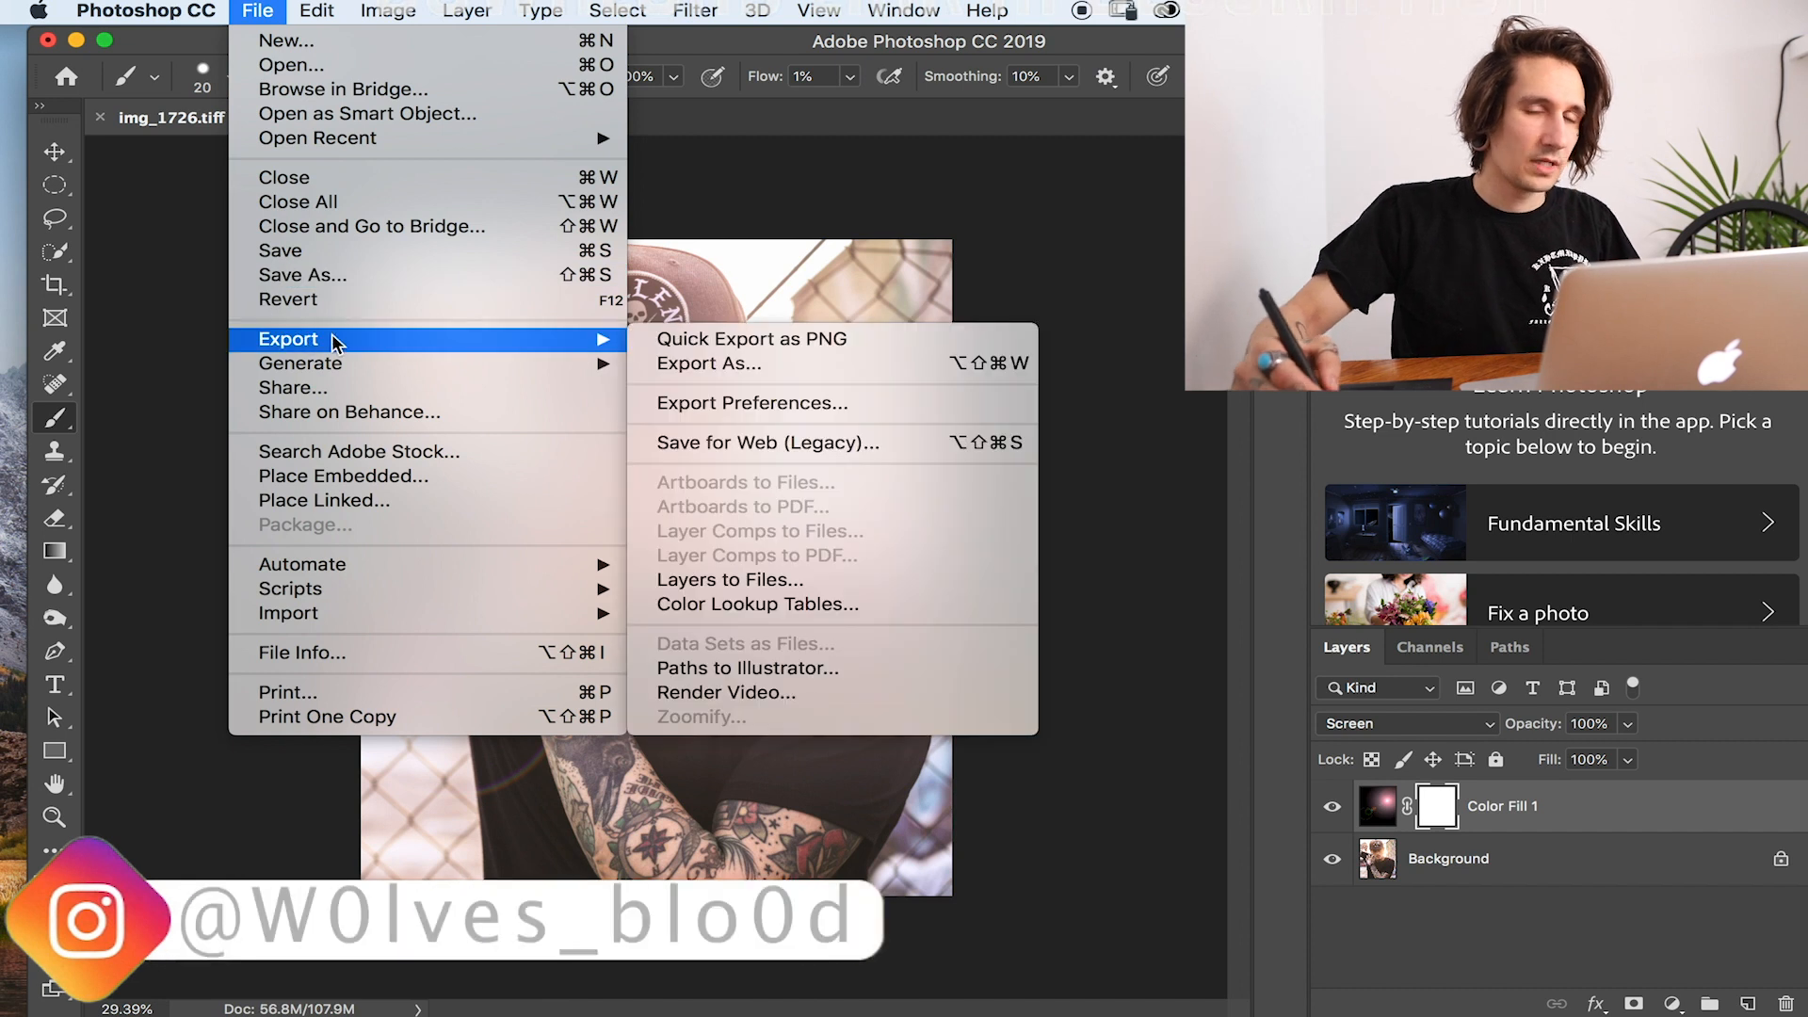
pyautogui.click(731, 443)
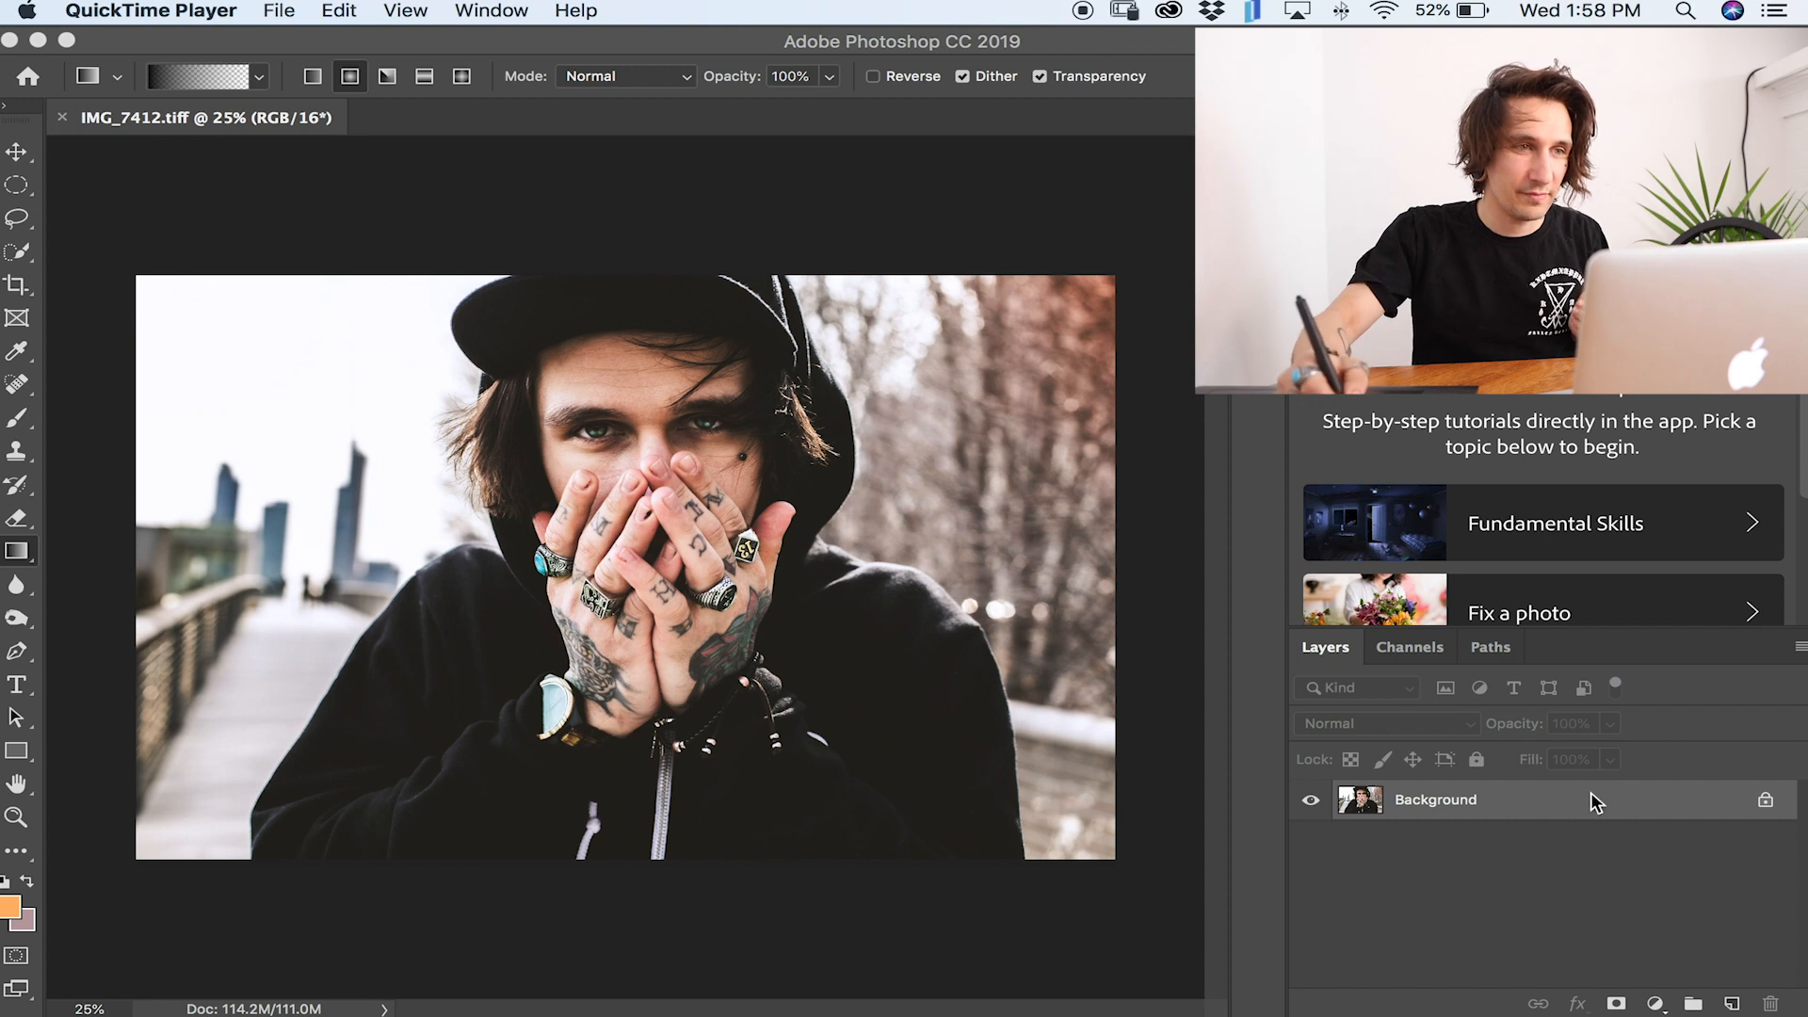
# Duplicate the Background layer of the hooded portrait and apply a 35mm Prime lens flare at 120% brightness to the copy.
pyautogui.moveTo(1591, 793); pyautogui.dragTo(1730, 1001)
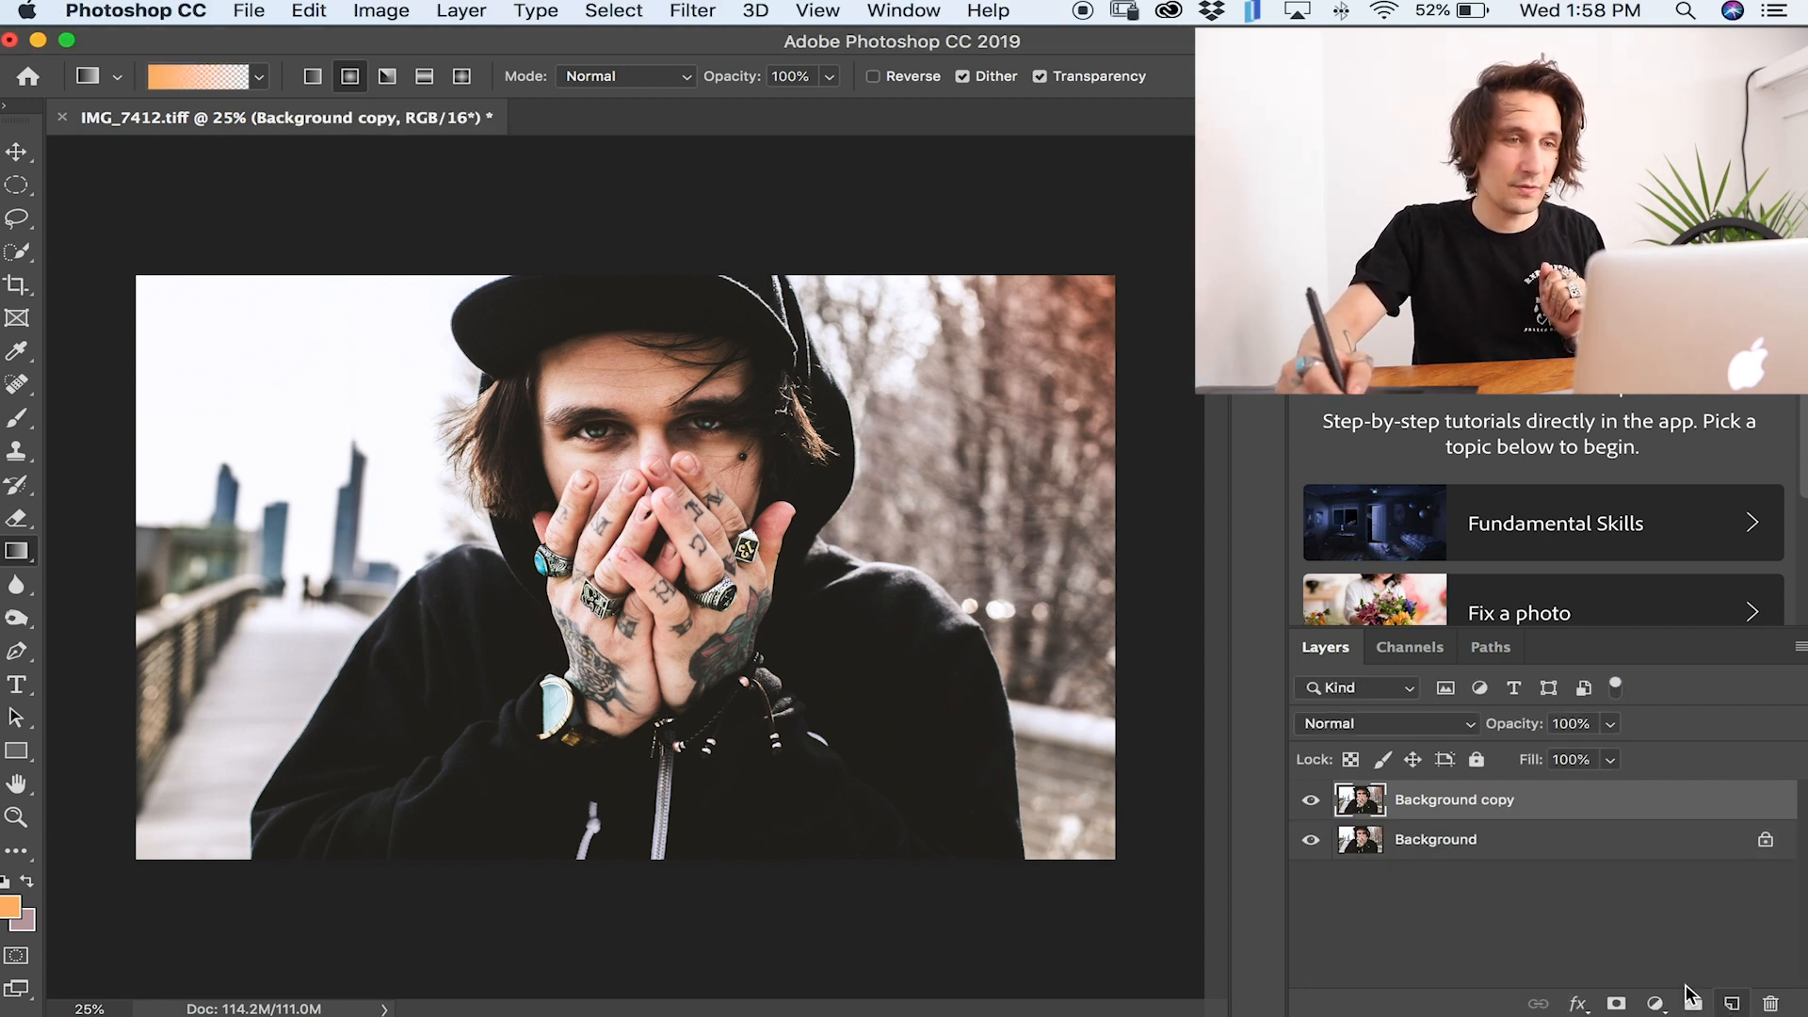
pyautogui.click(614, 12)
pyautogui.moveTo(692, 11)
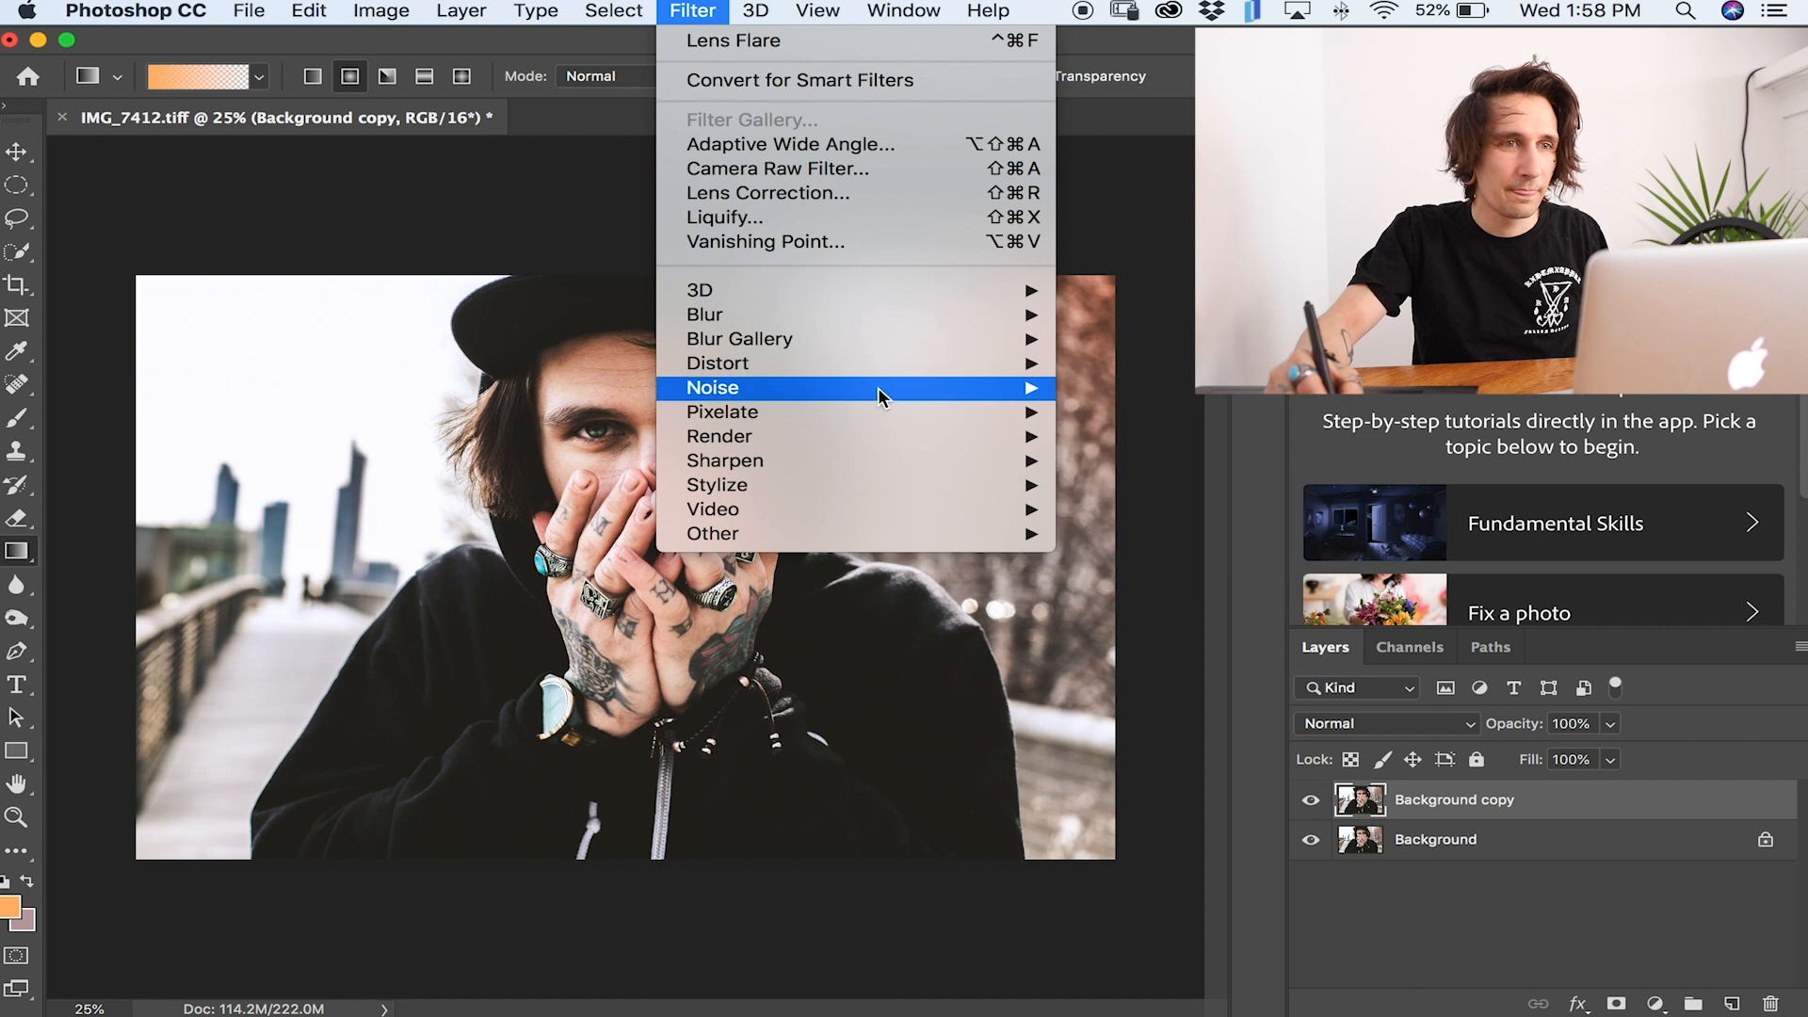
pyautogui.moveTo(897, 435)
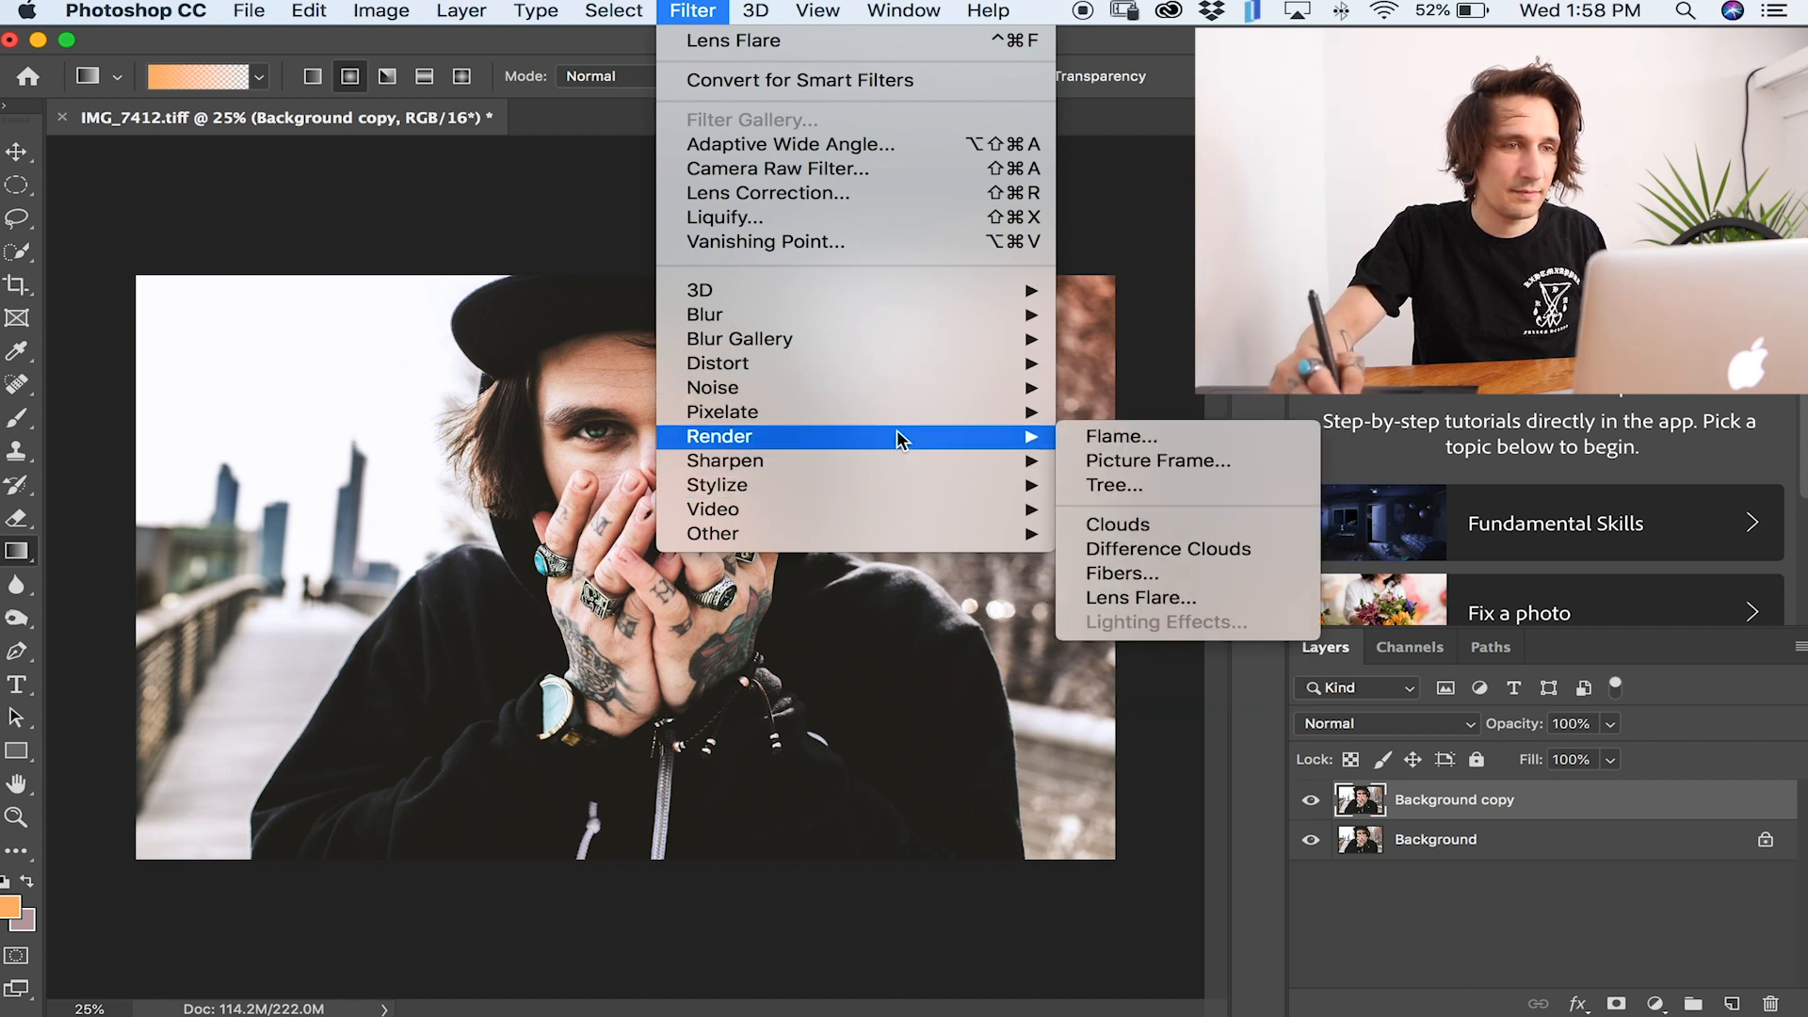
pyautogui.click(1126, 597)
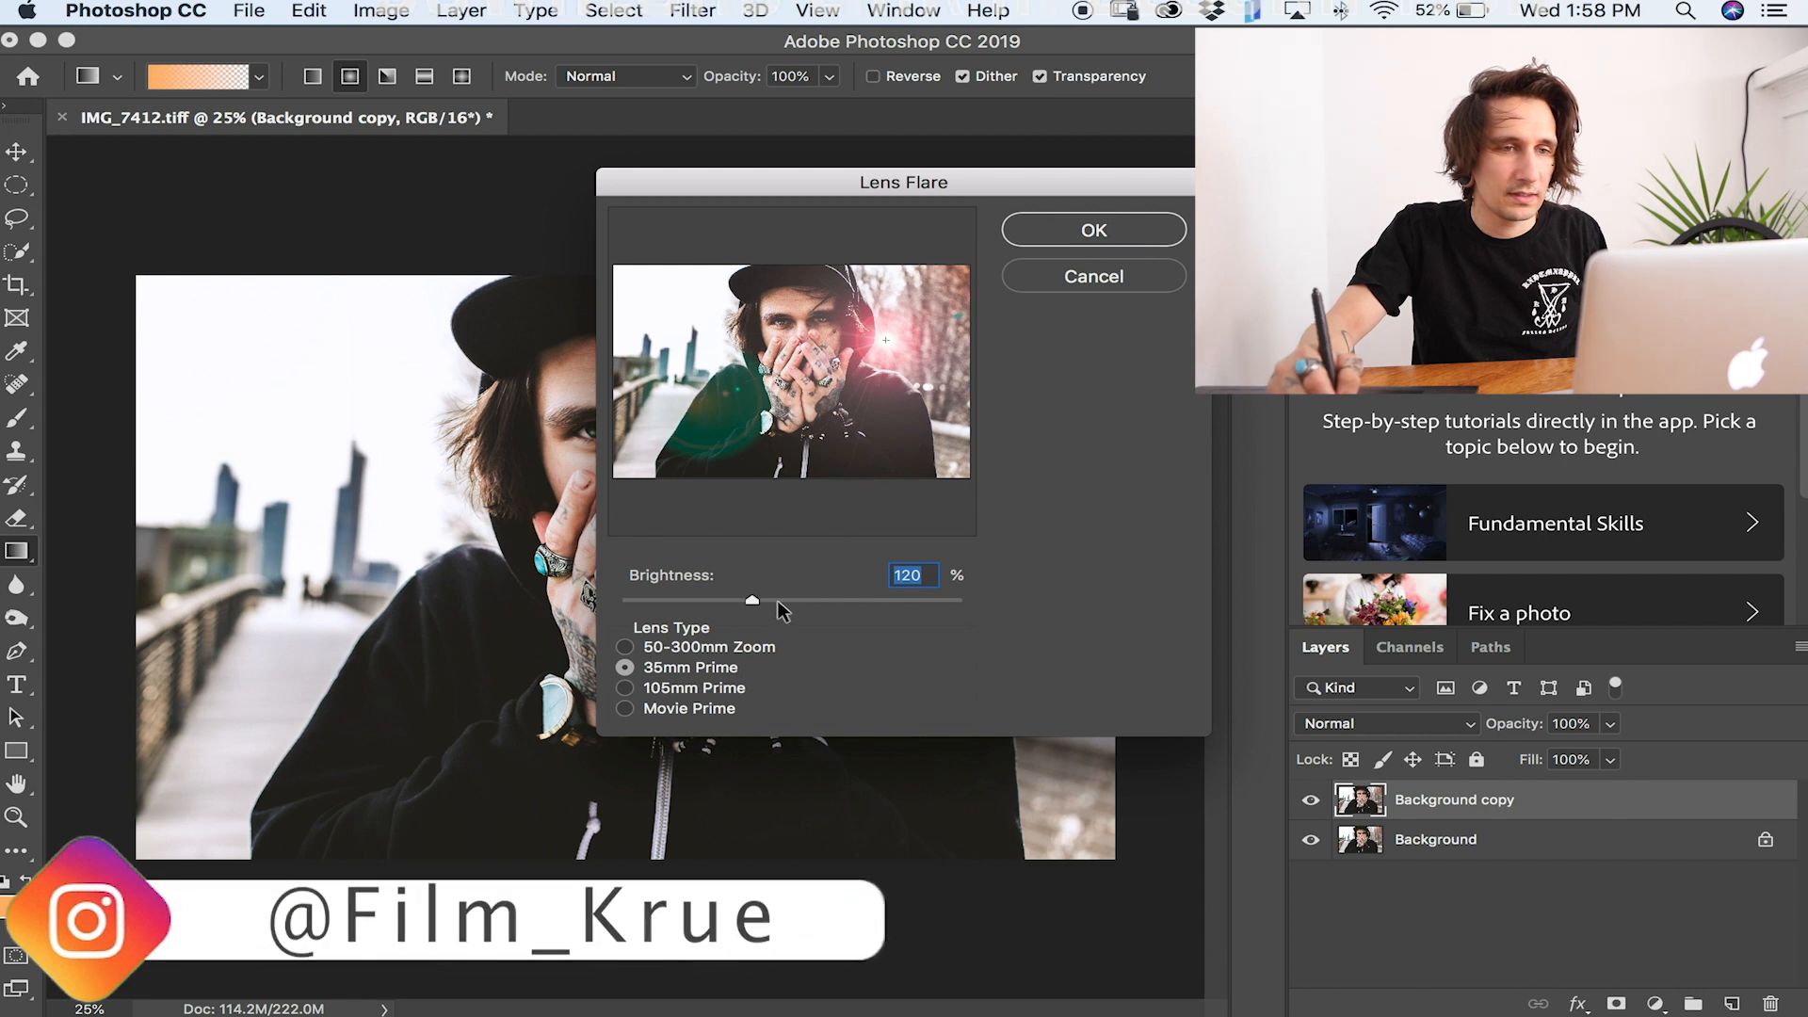
pyautogui.click(1054, 235)
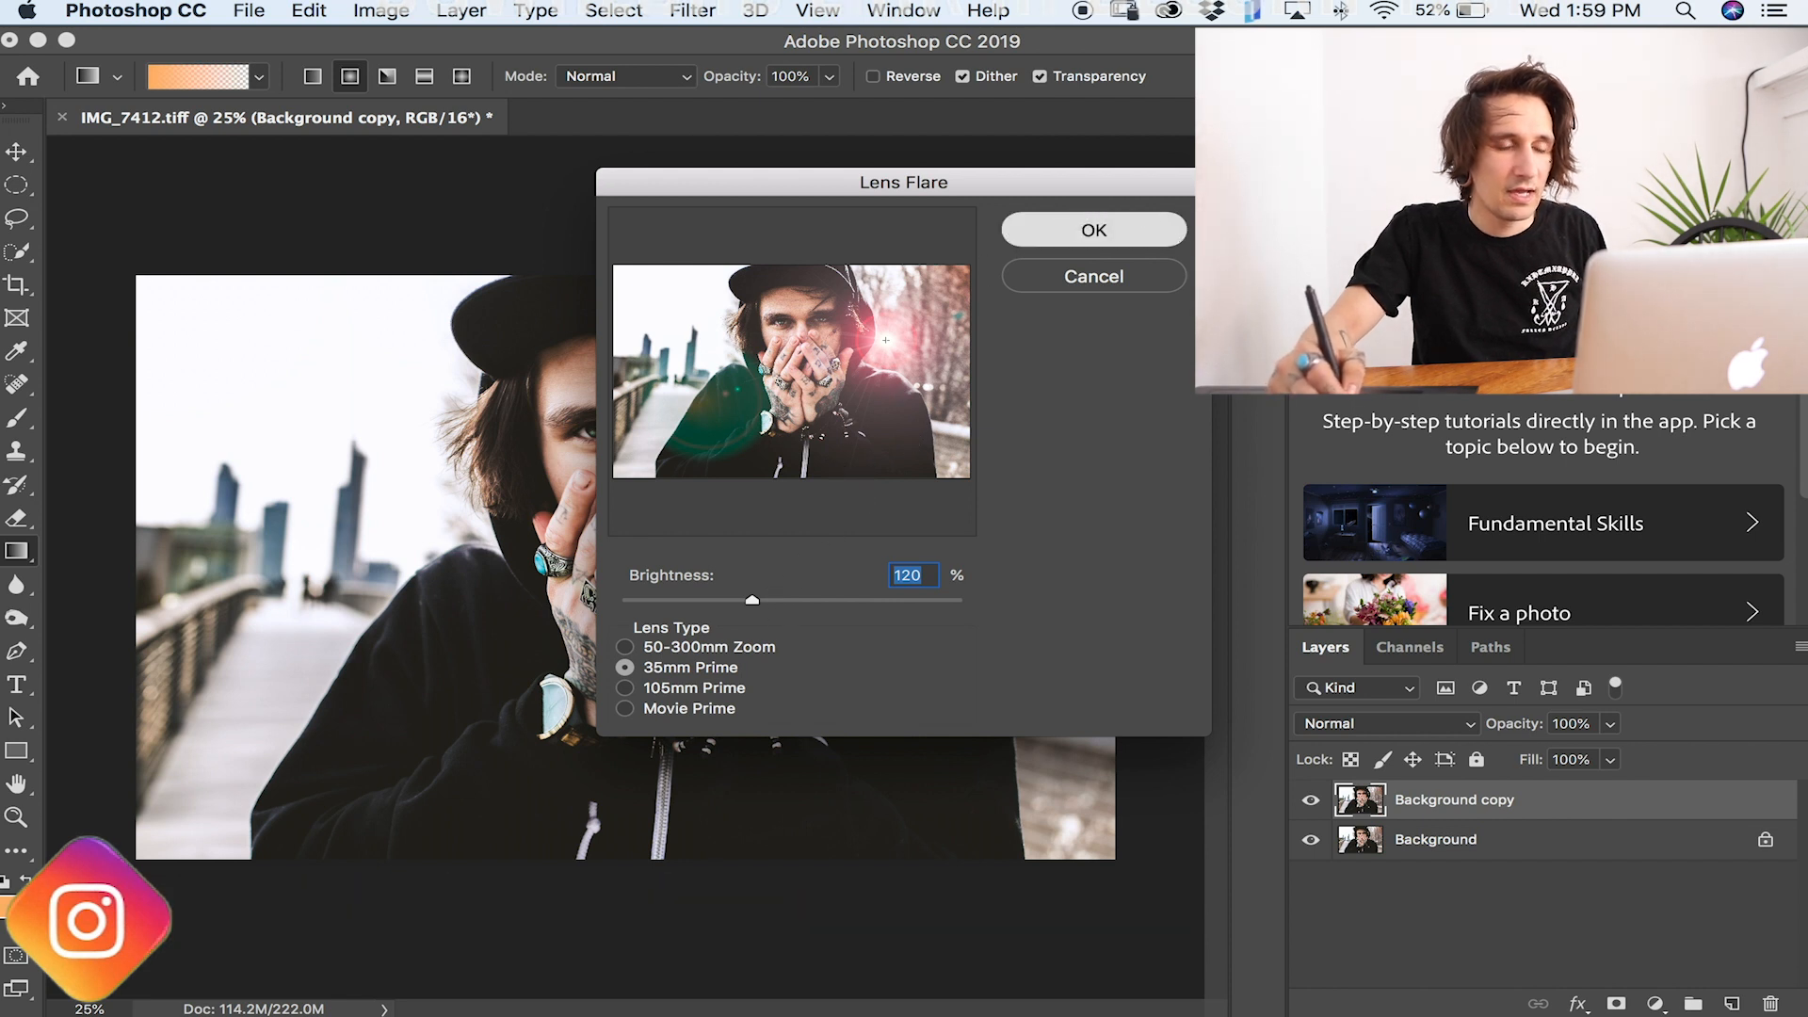
# Delete the flared copy of the background and add a black #000000 Solid Color fill layer above the Background layer.
pyautogui.moveTo(1685, 787); pyautogui.dragTo(1786, 1004)
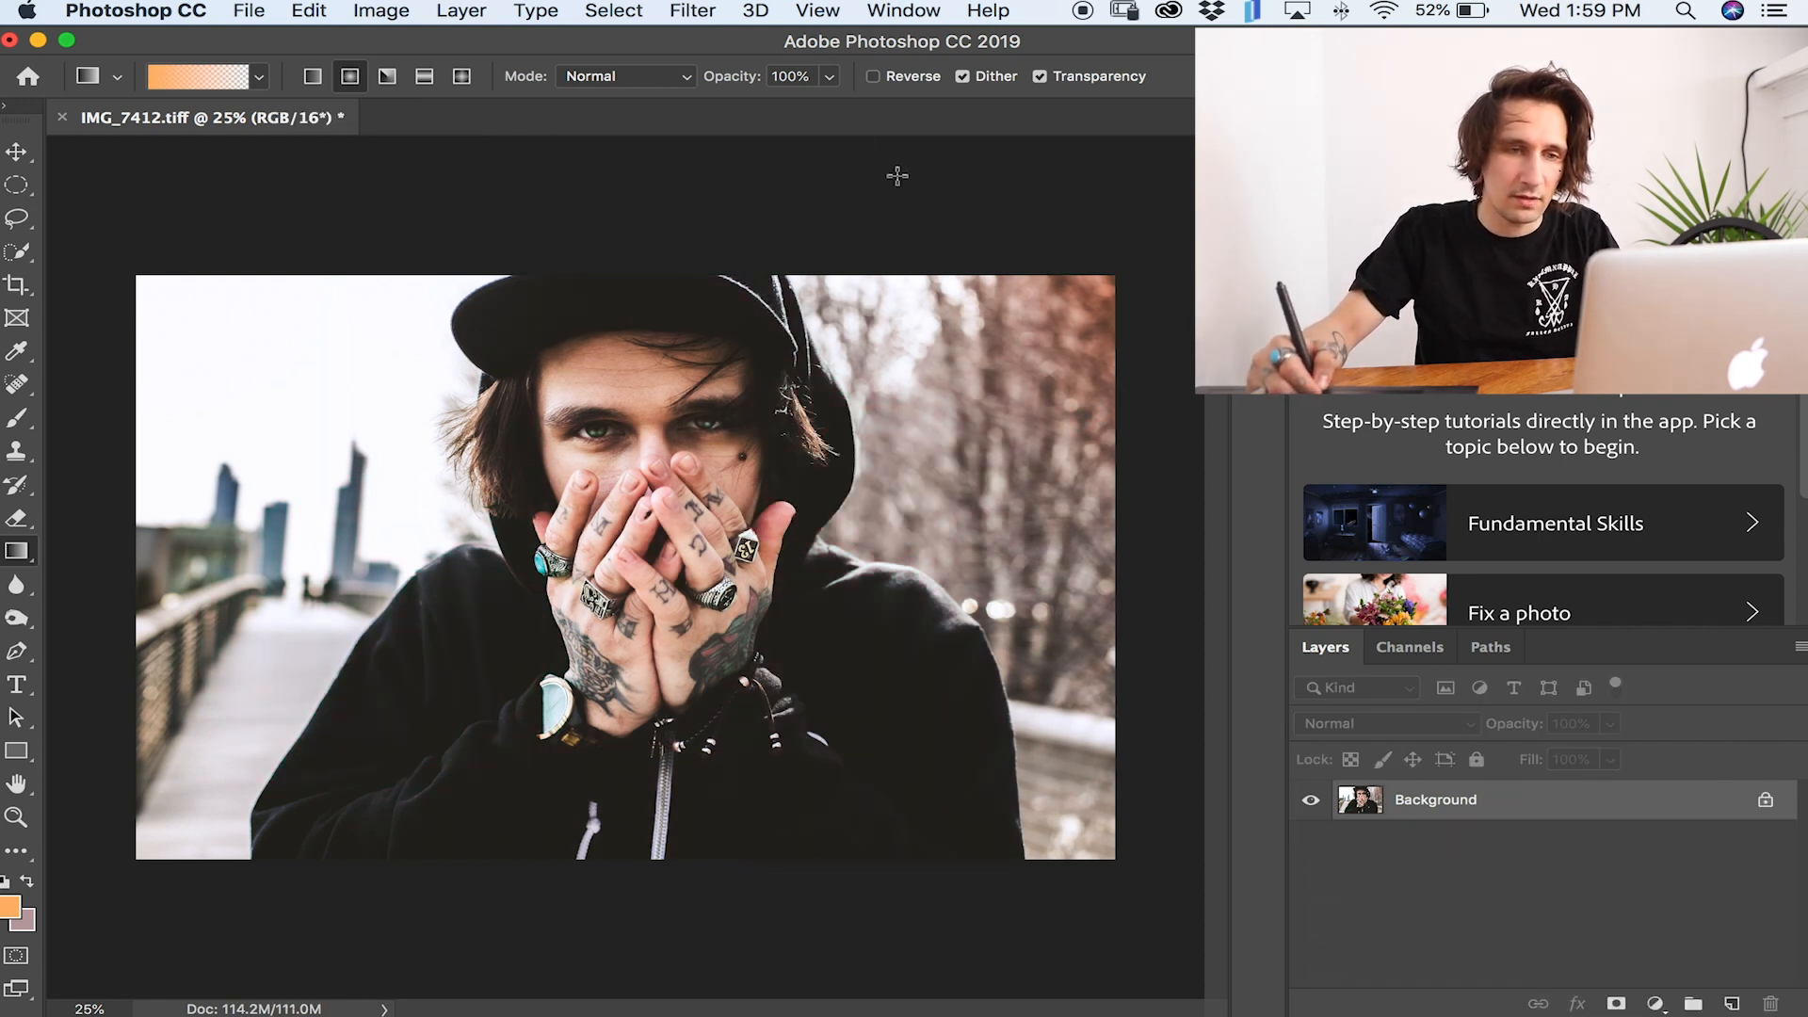
pyautogui.click(1656, 1004)
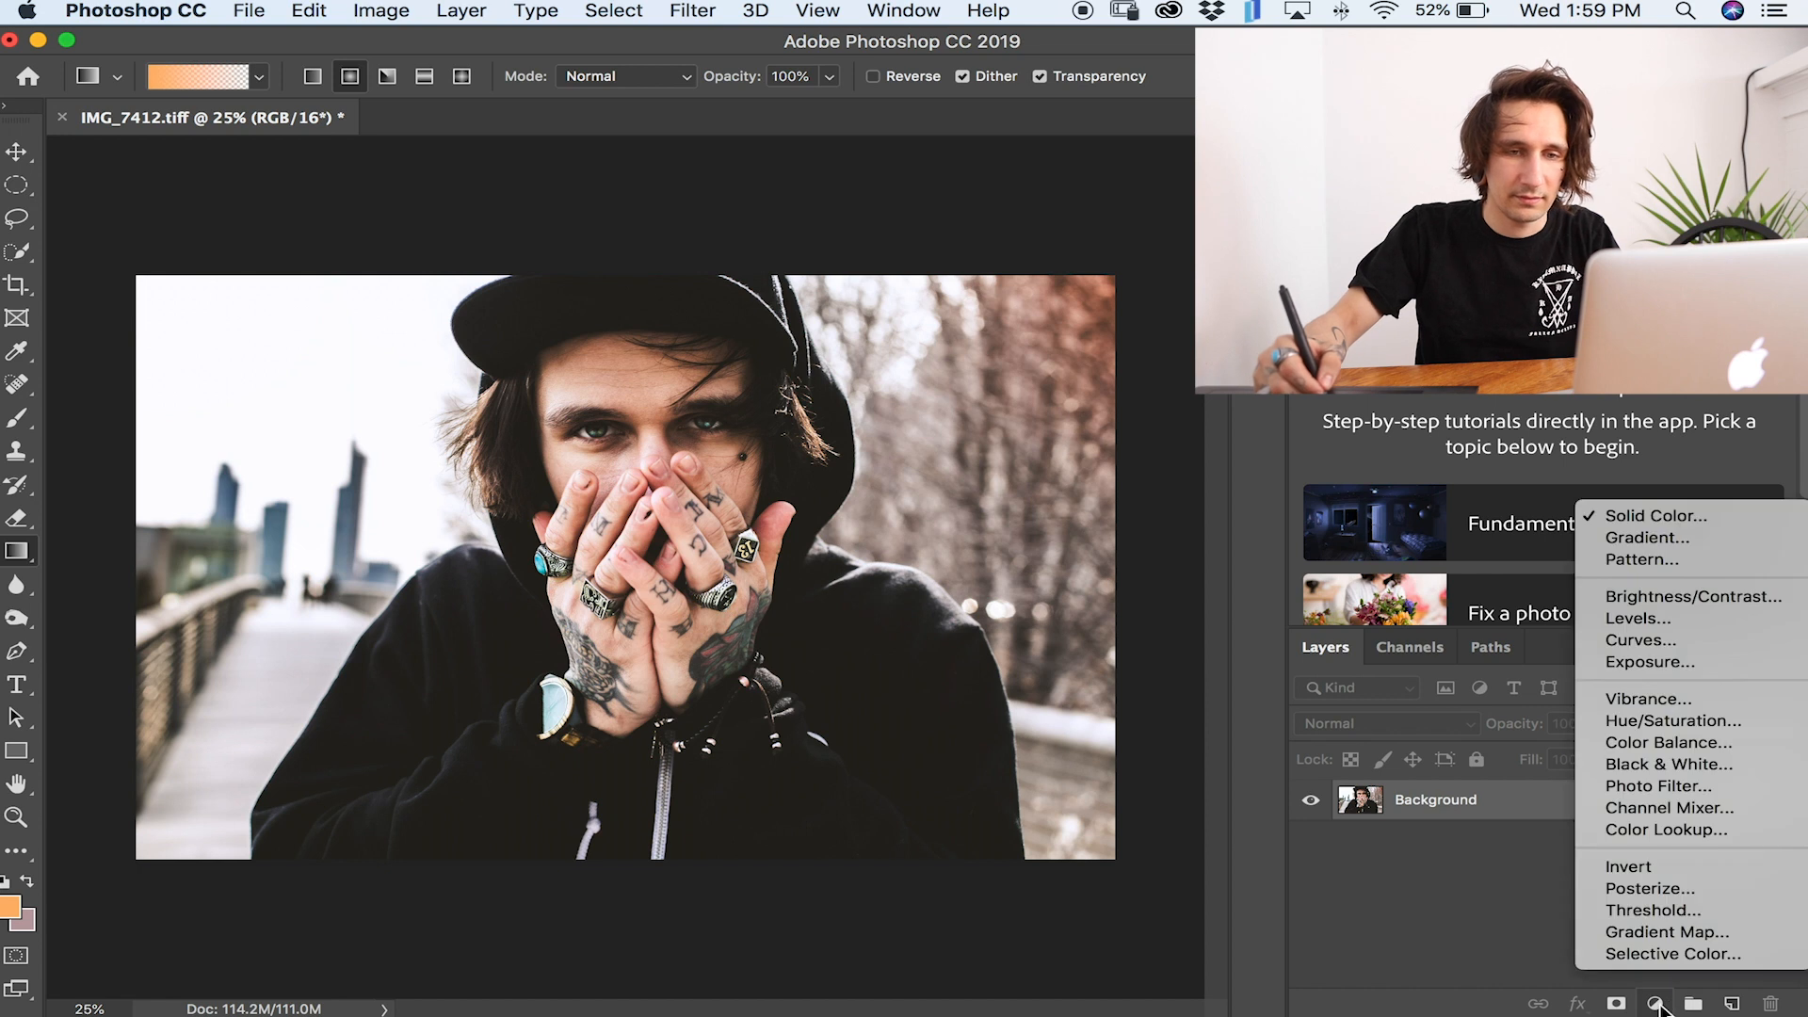
pyautogui.click(1625, 516)
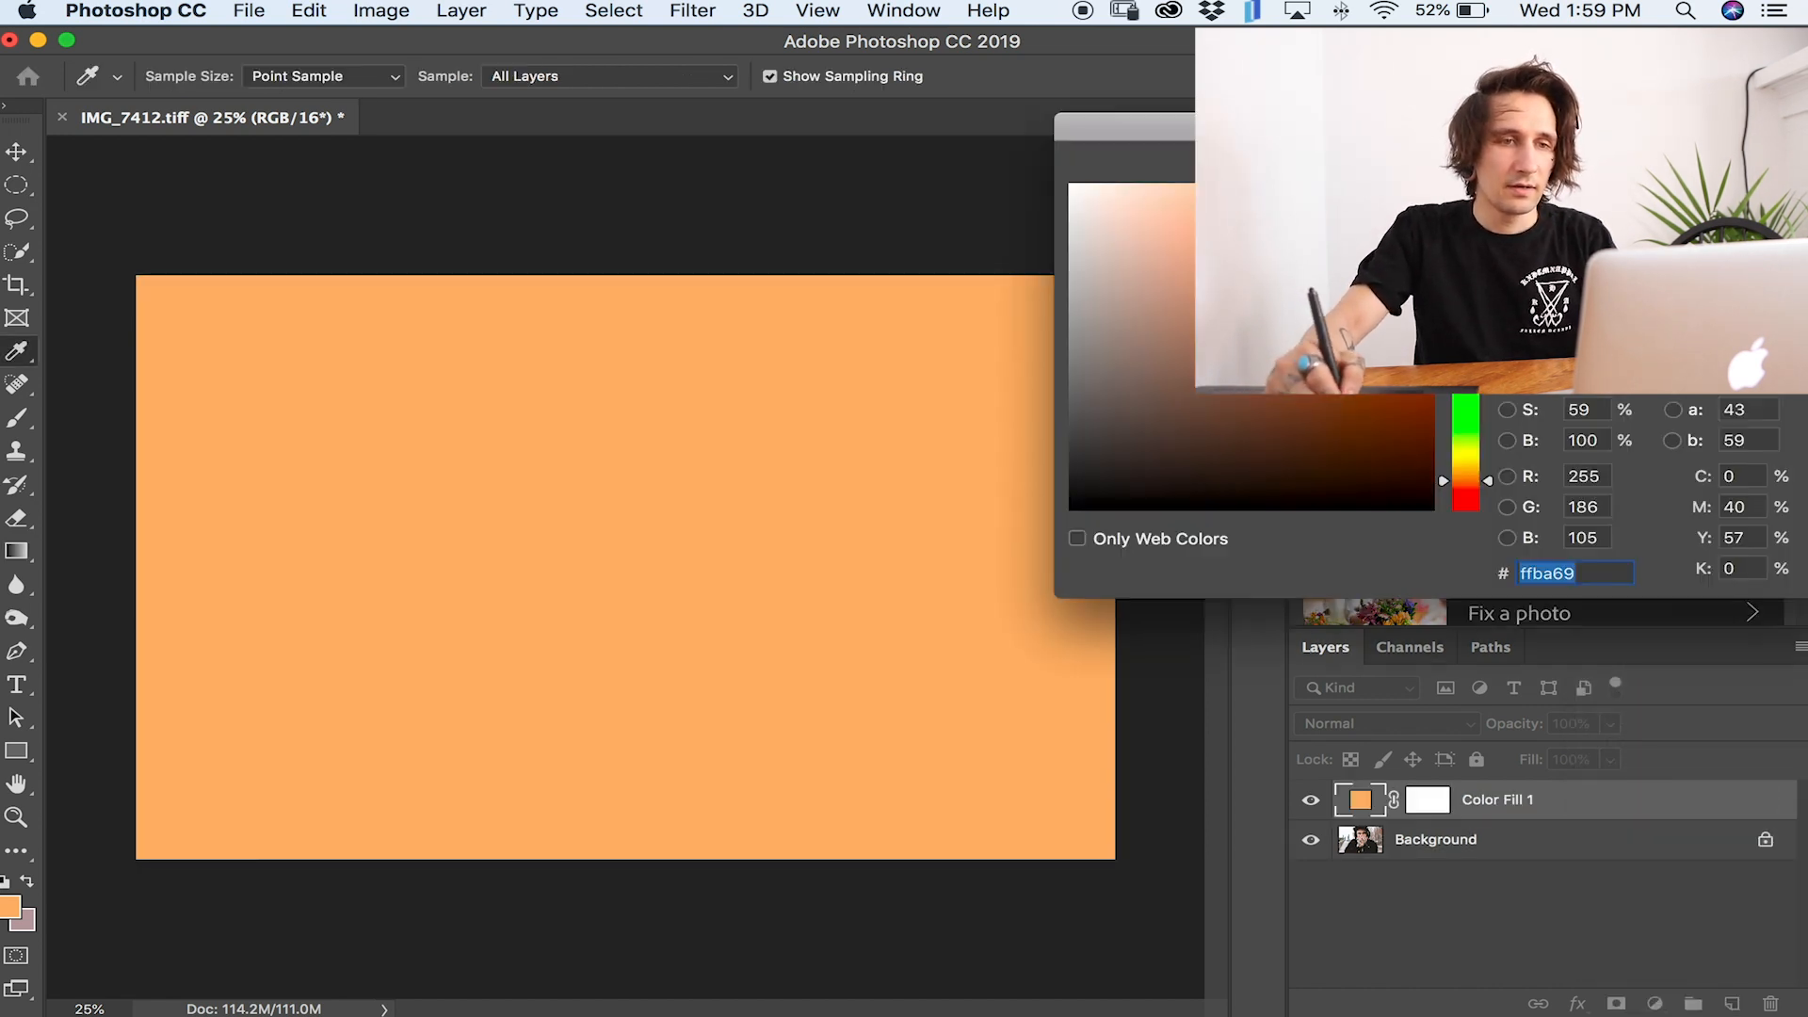
pyautogui.moveTo(1175, 317)
pyautogui.mouseDown()
pyautogui.moveTo(1167, 358)
pyautogui.moveTo(965, 650)
pyautogui.mouseUp()
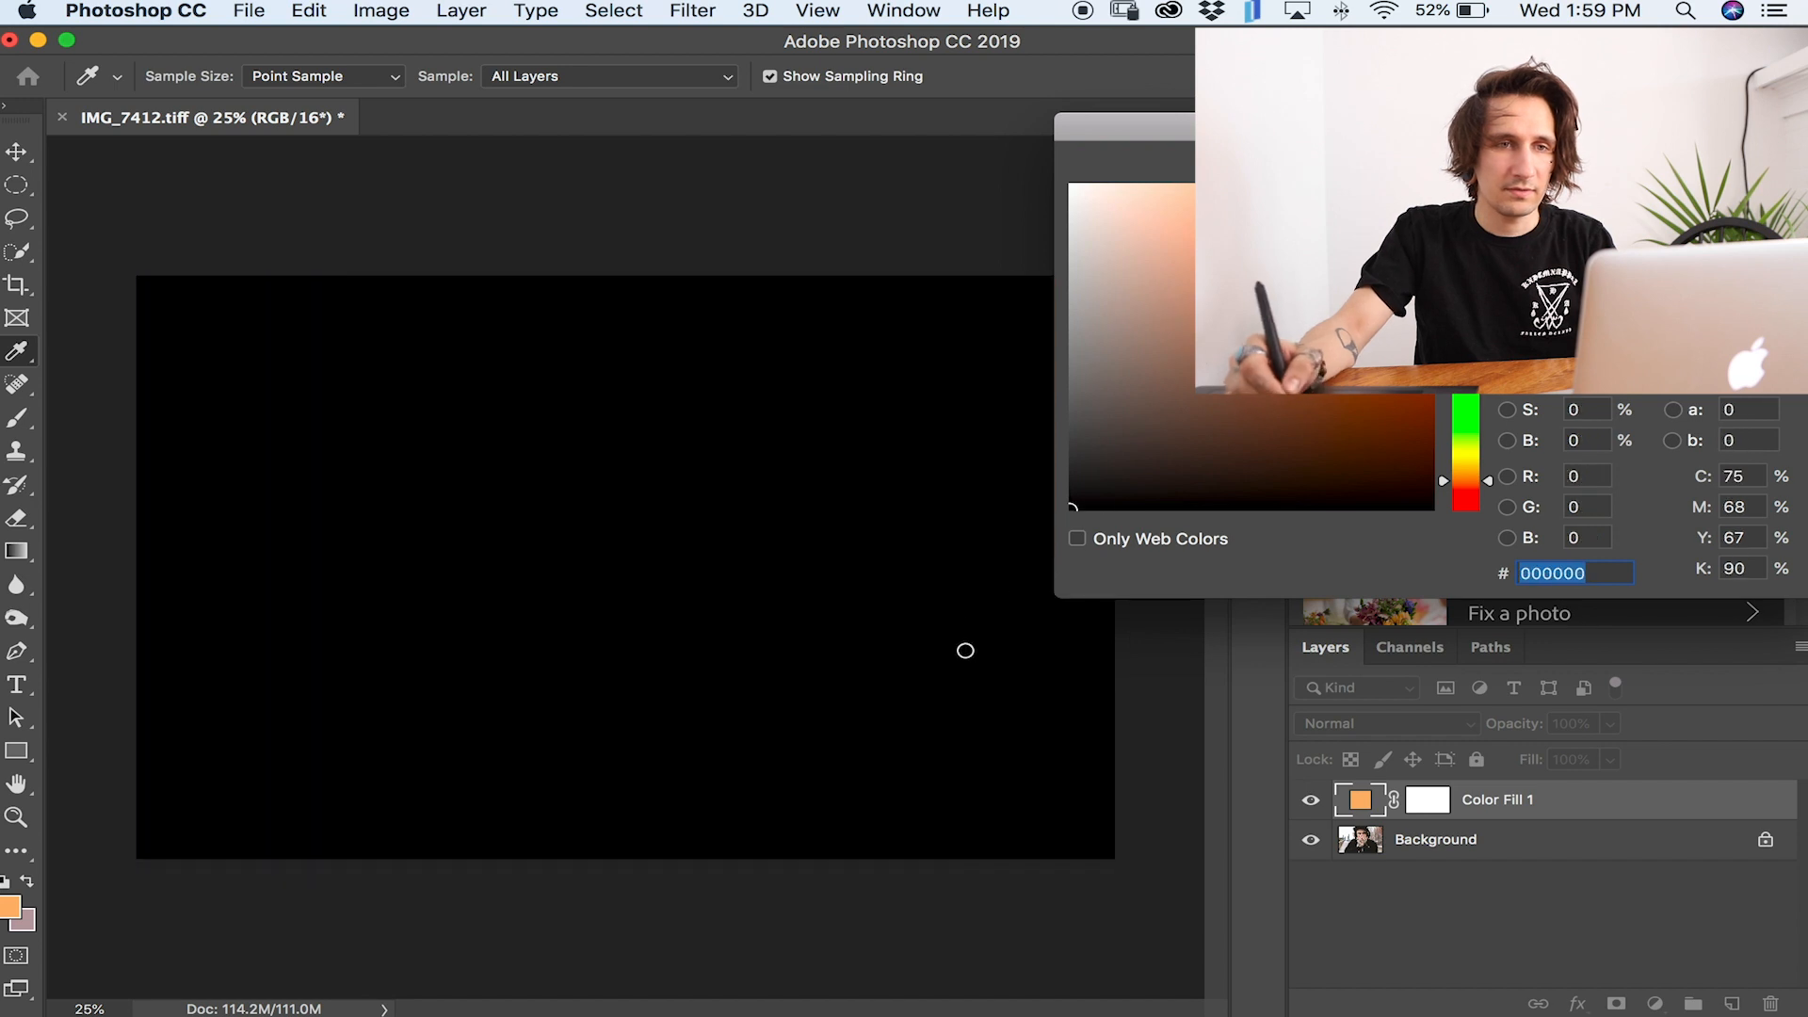
pyautogui.press('Return')
pyautogui.press('g')
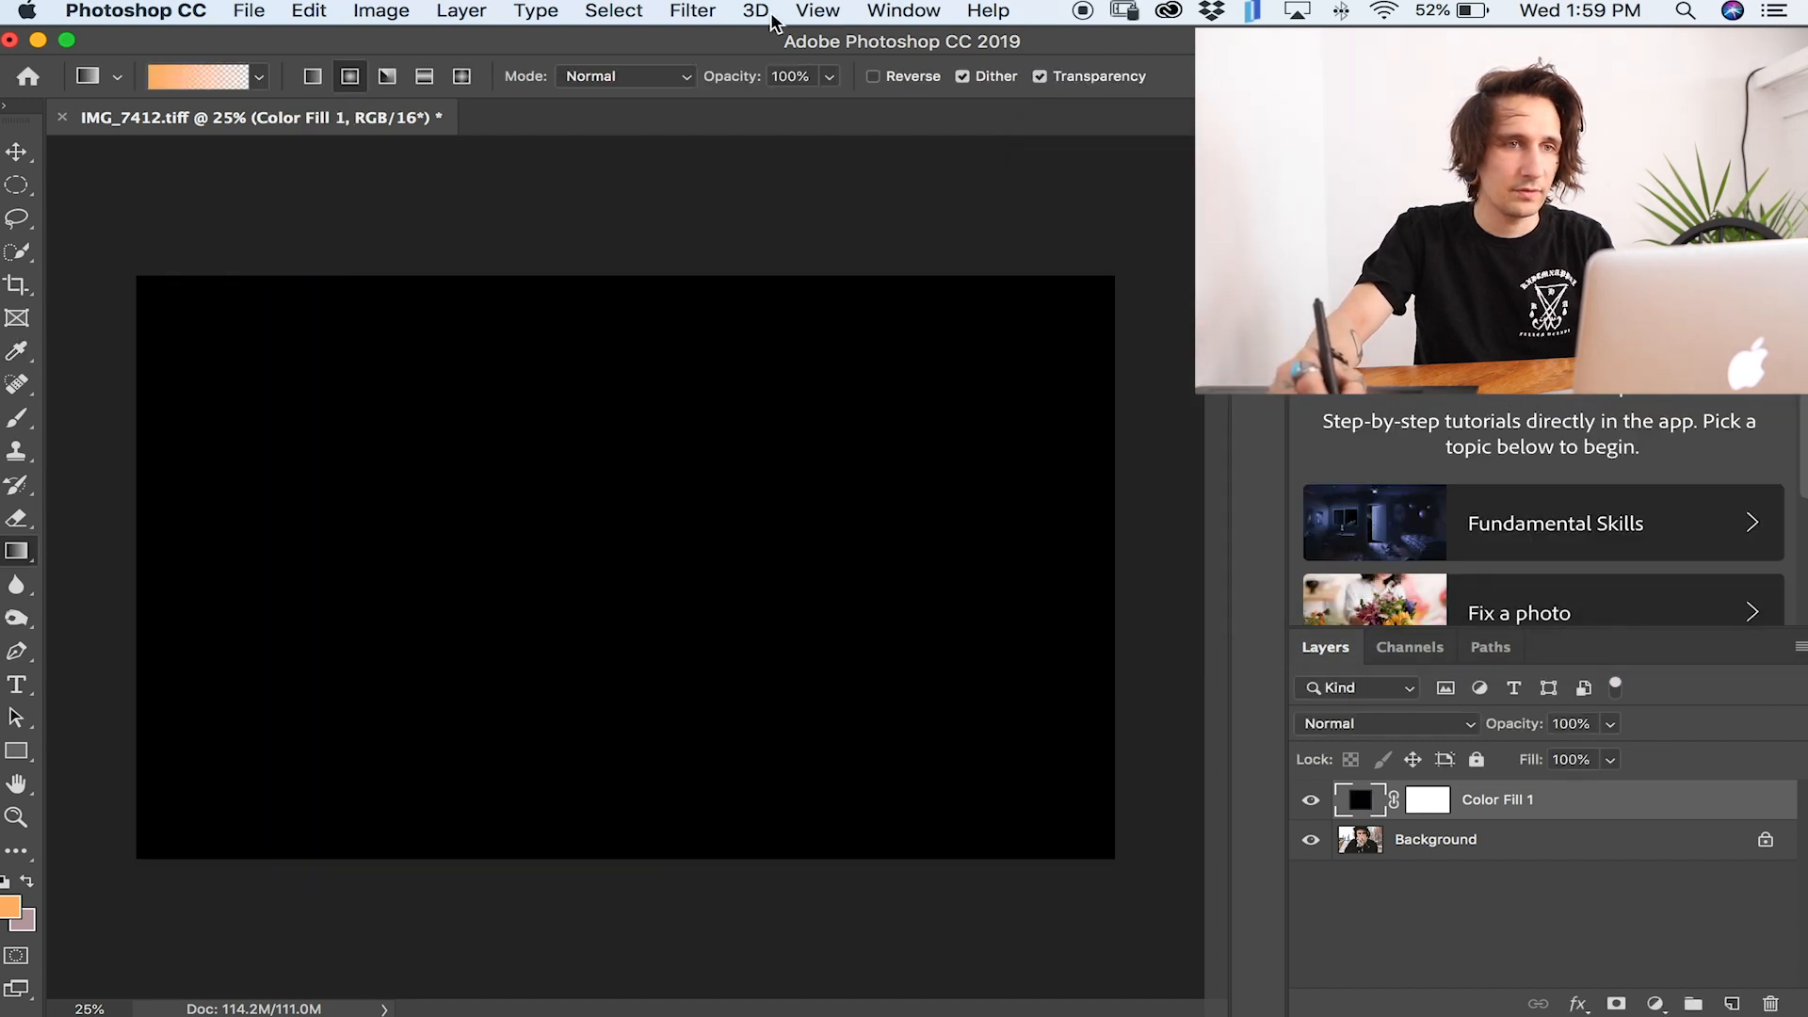
# Reapply the last-used Lens Flare filter to the black fill layer and set its blend mode to Screen.
pyautogui.click(680, 10)
pyautogui.click(695, 42)
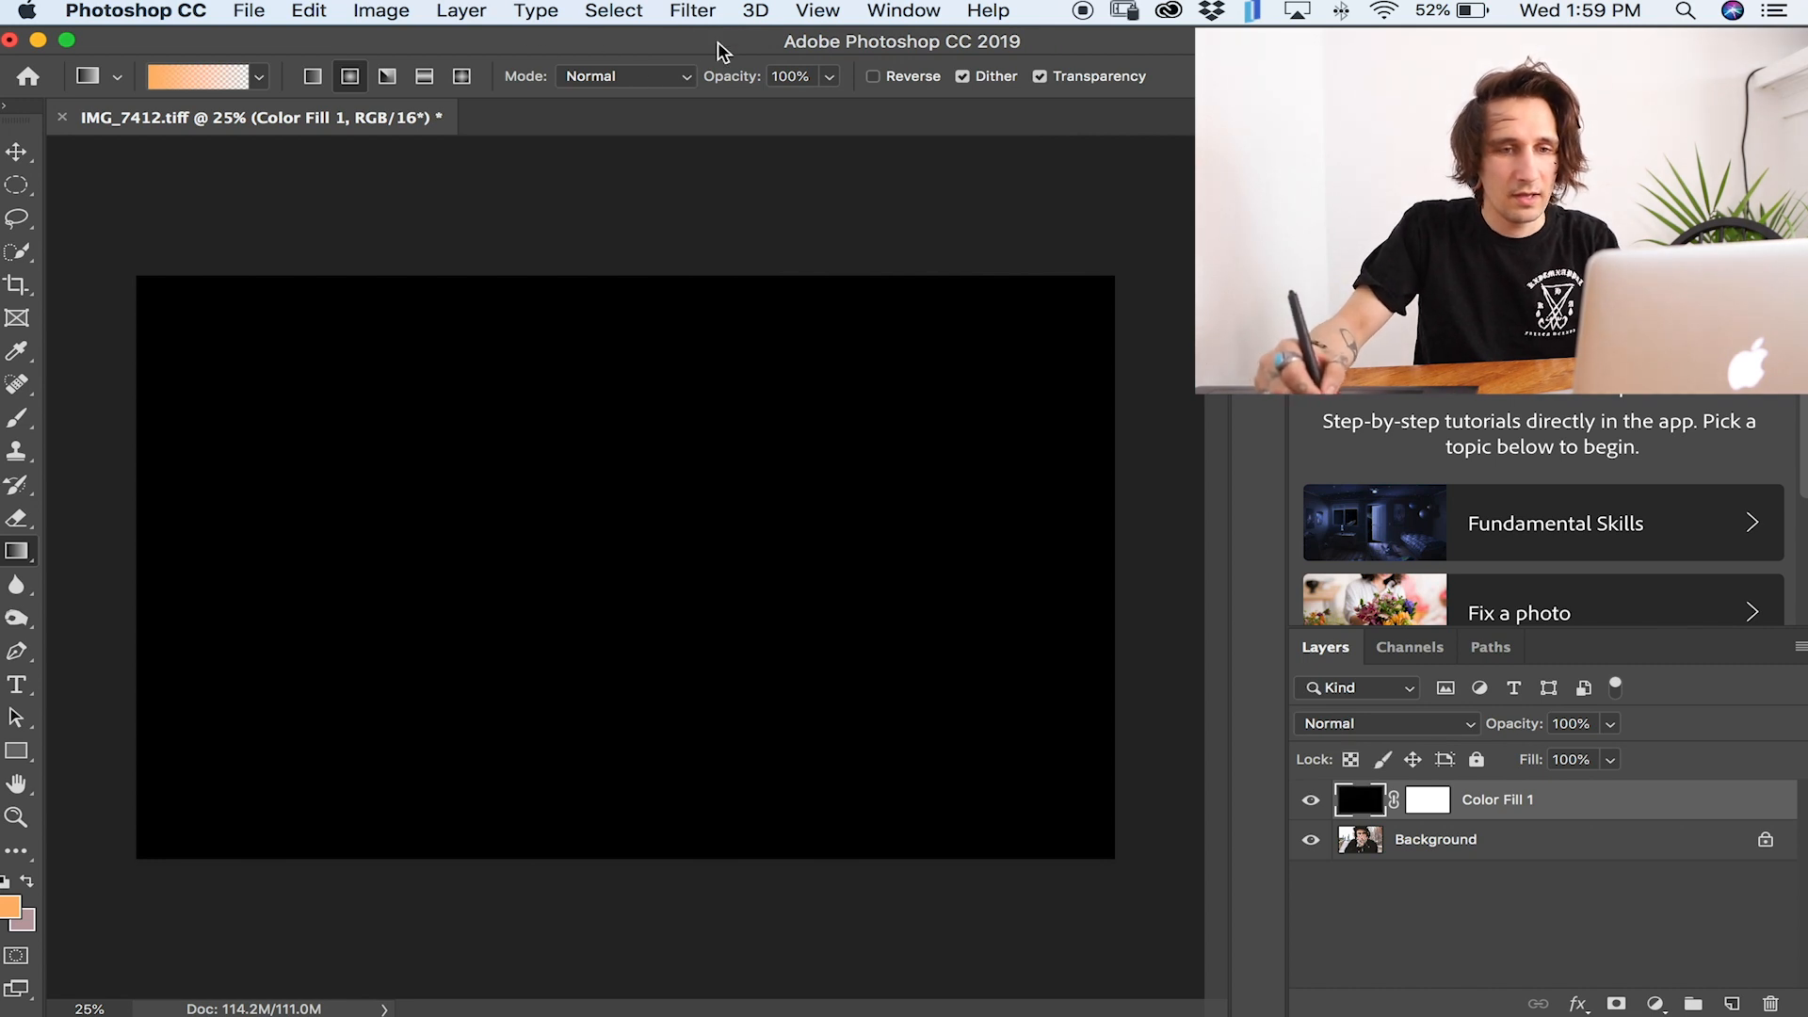
pyautogui.click(1453, 723)
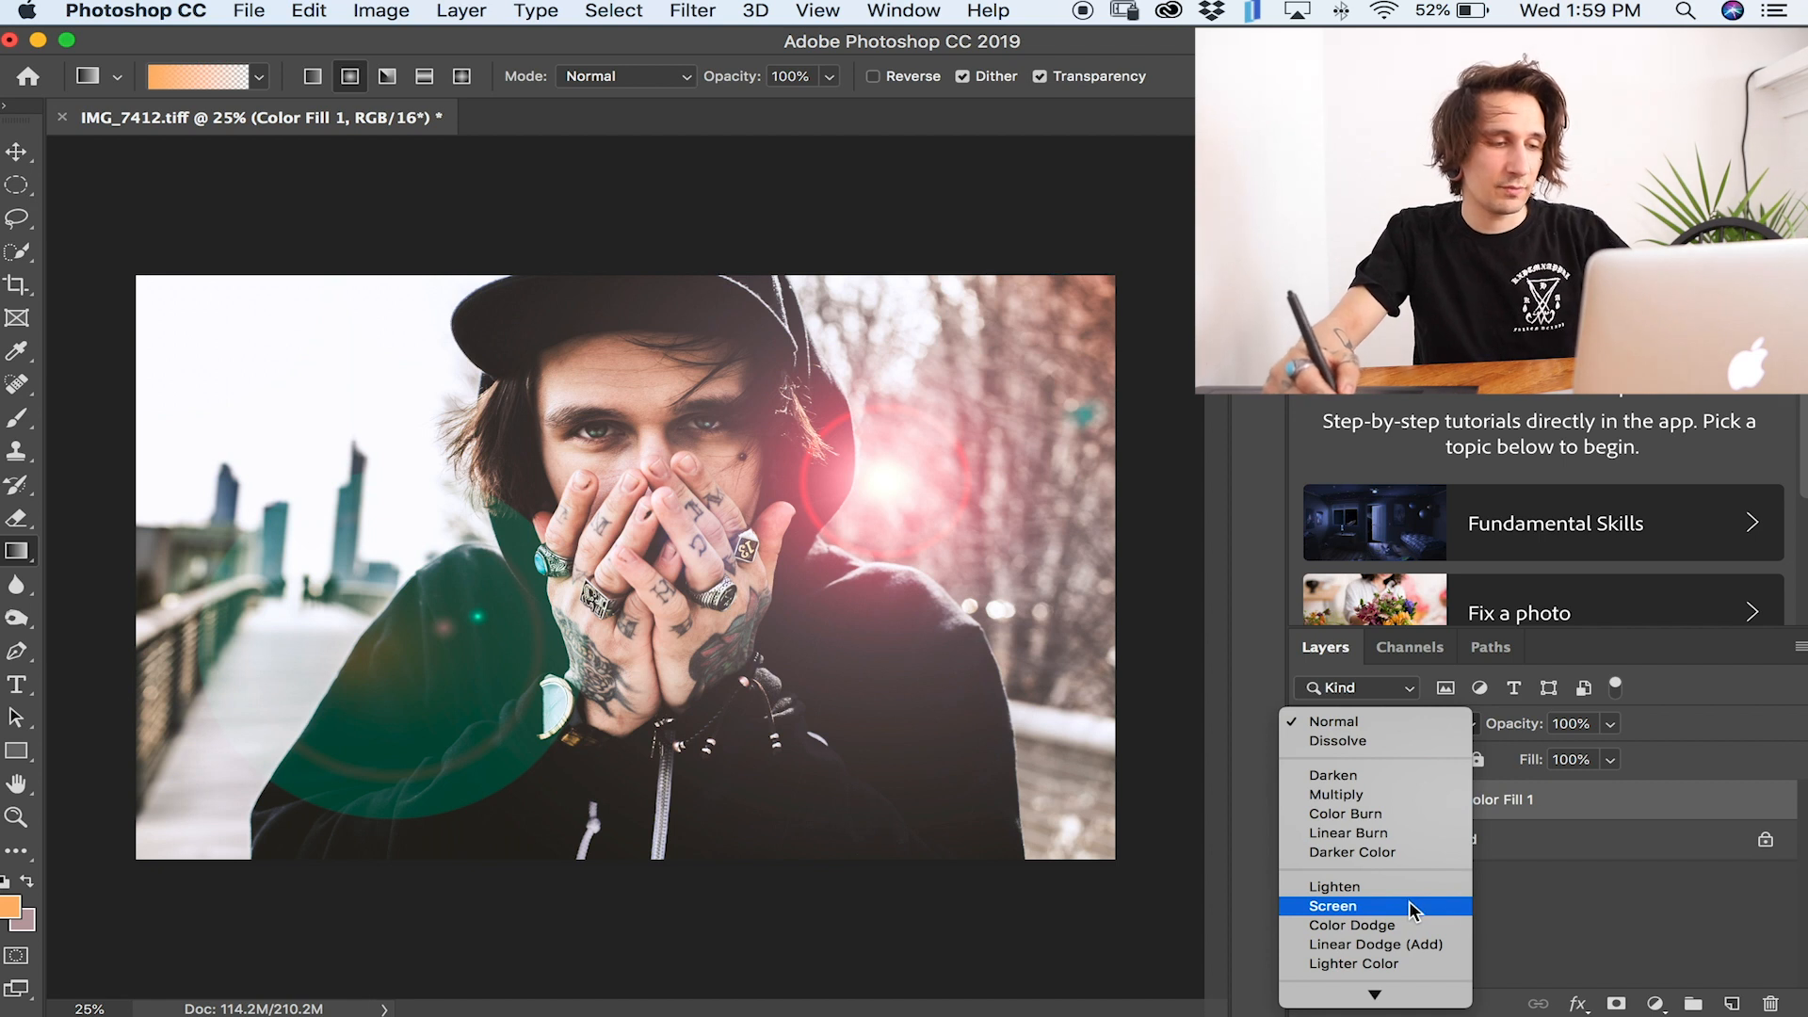
pyautogui.click(1409, 905)
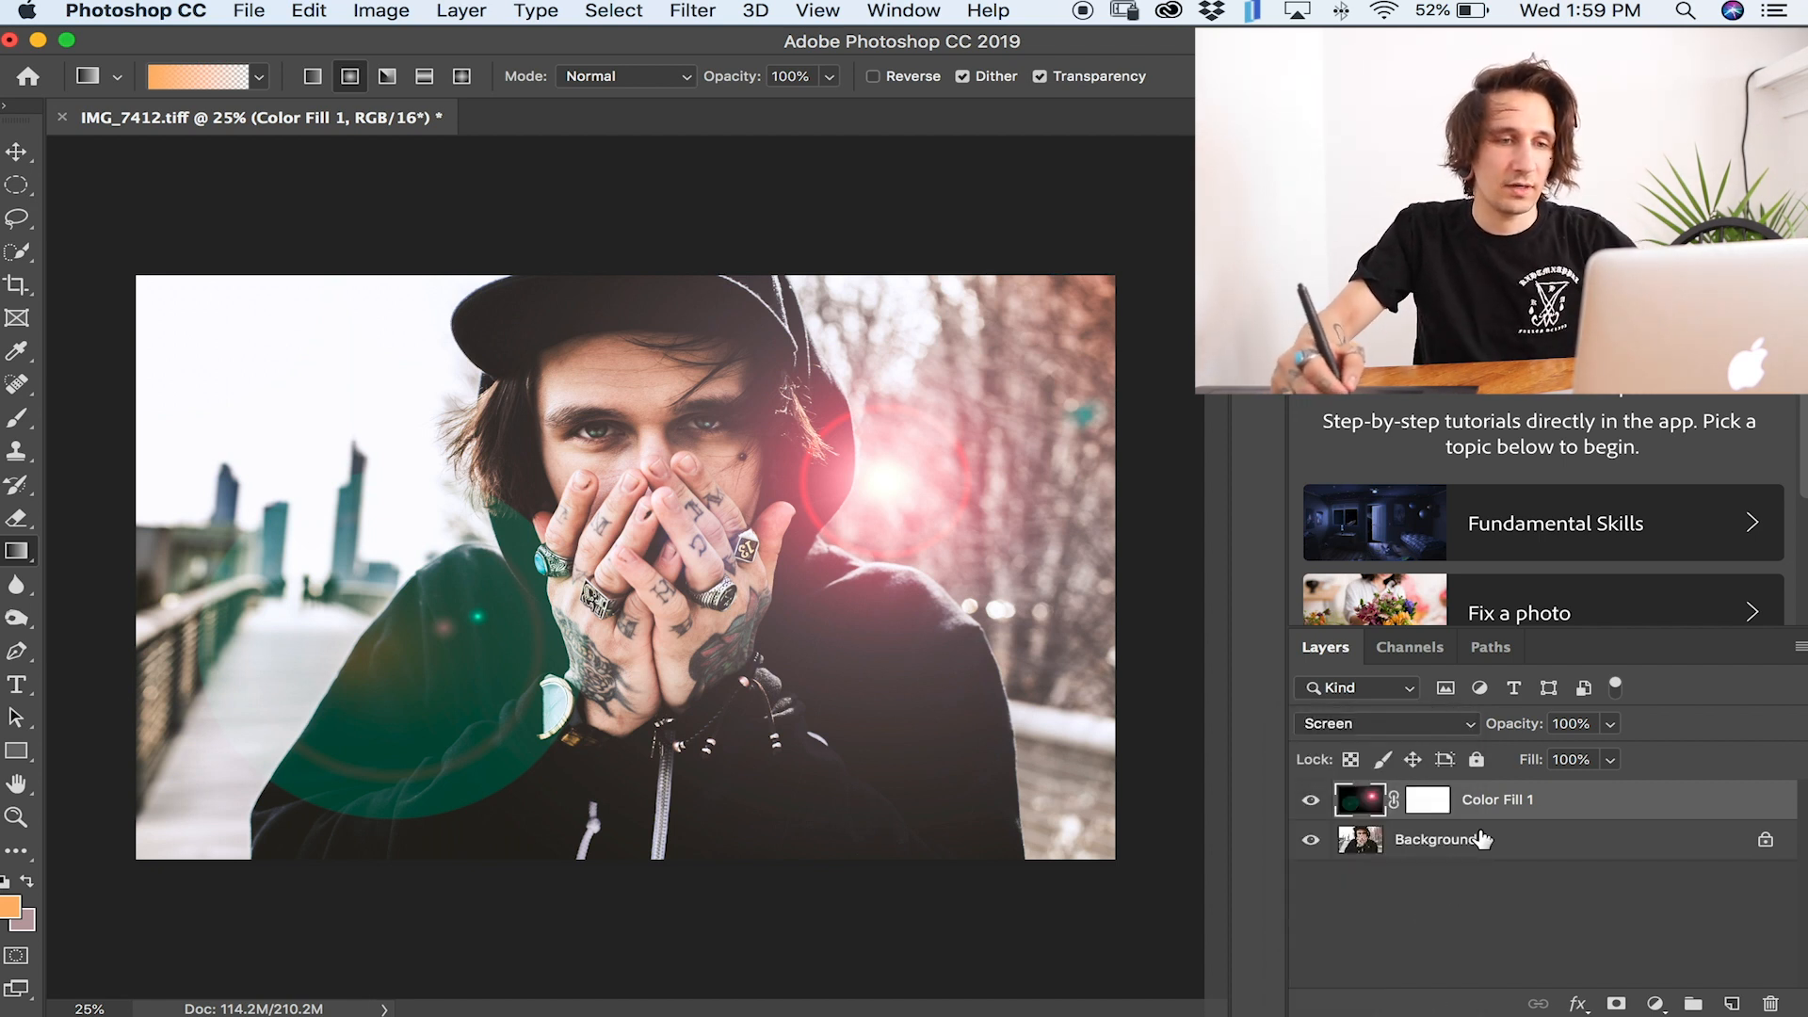
# Free-transform the flare layer to about 125% scale and -10.2° rotation, placing its bright spot among the trees beside the cap.
pyautogui.press('super+t')
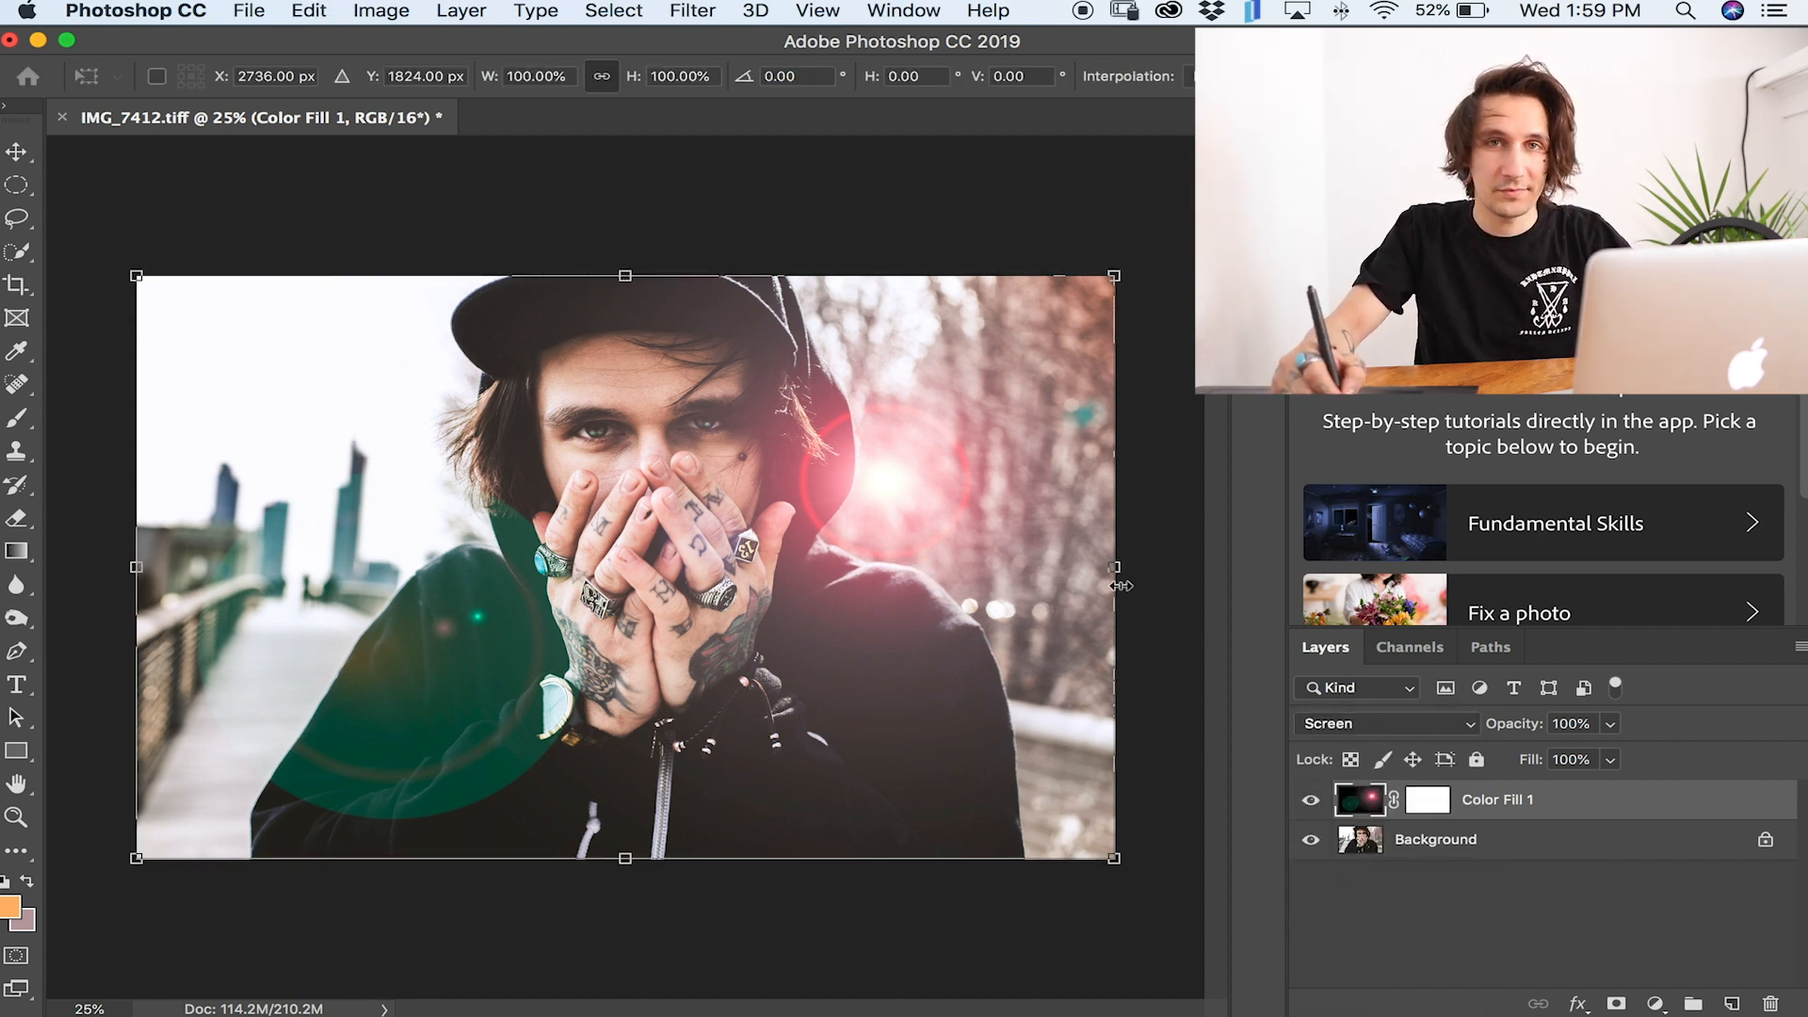
pyautogui.moveTo(1133, 874); pyautogui.dragTo(1153, 770)
pyautogui.moveTo(714, 646); pyautogui.dragTo(748, 517)
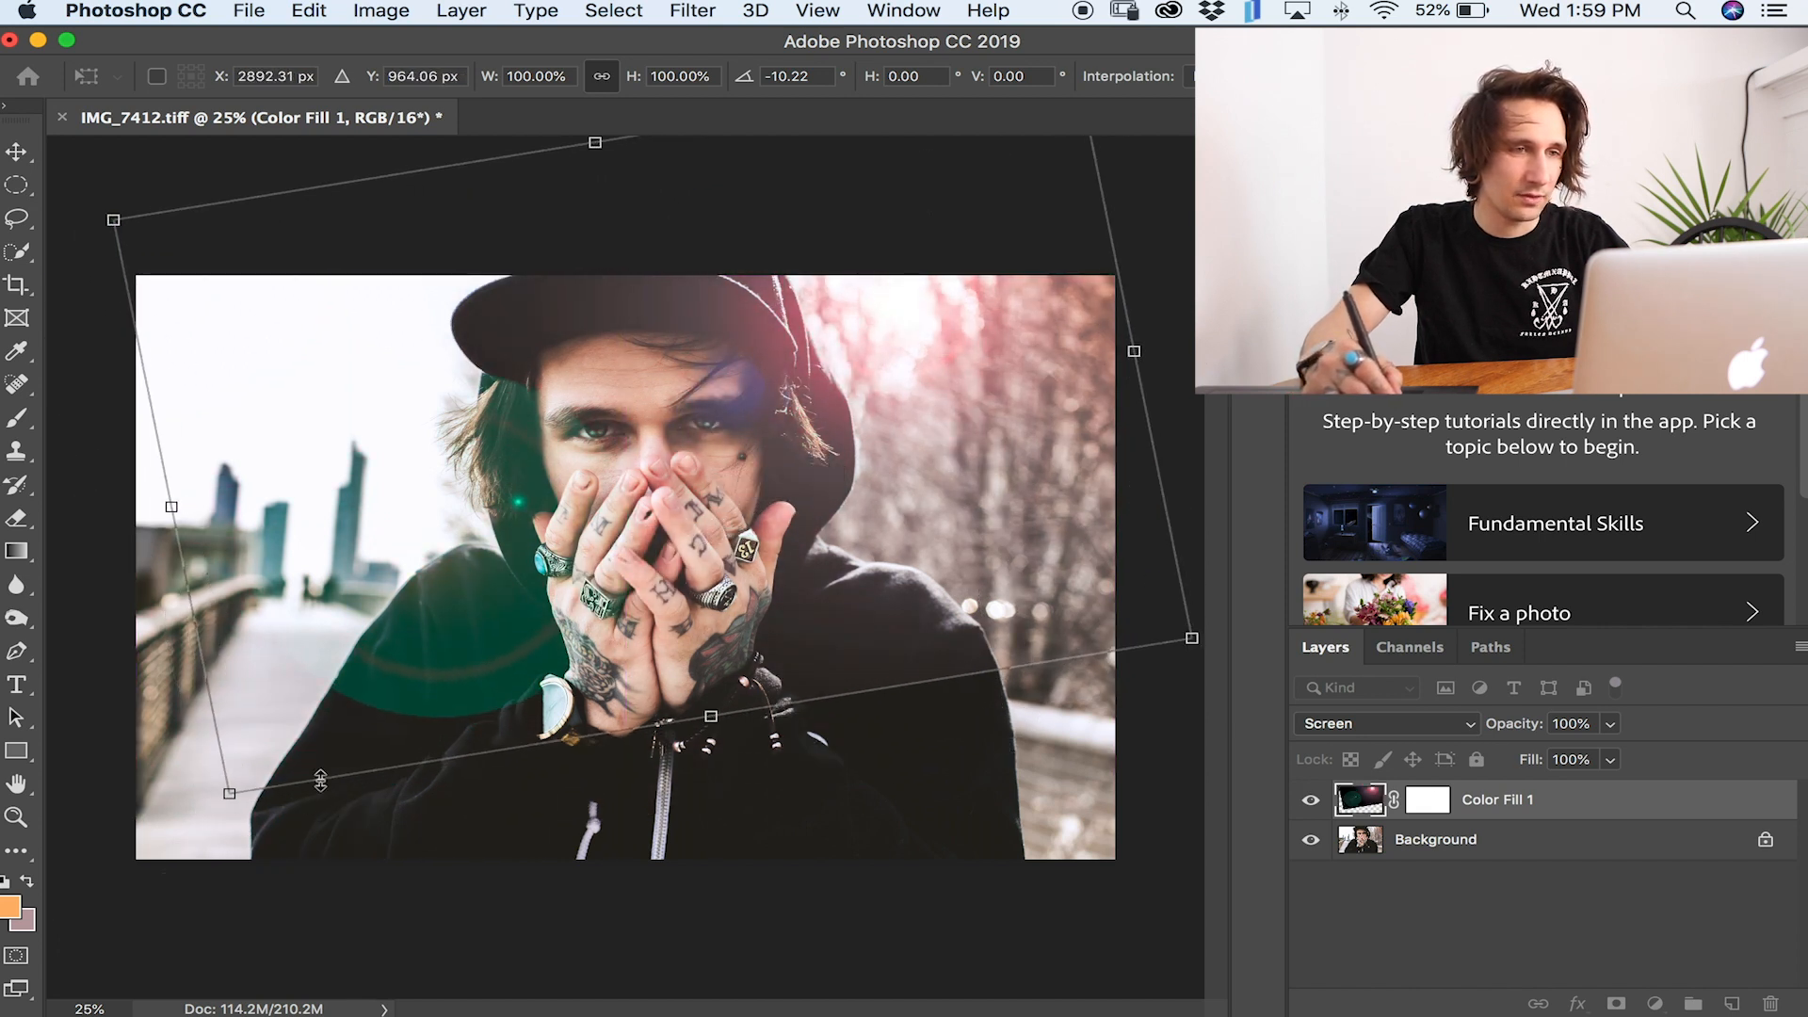
pyautogui.moveTo(177, 828); pyautogui.dragTo(66, 942)
pyautogui.moveTo(725, 652); pyautogui.dragTo(763, 593)
pyautogui.moveTo(83, 912); pyautogui.dragTo(56, 938)
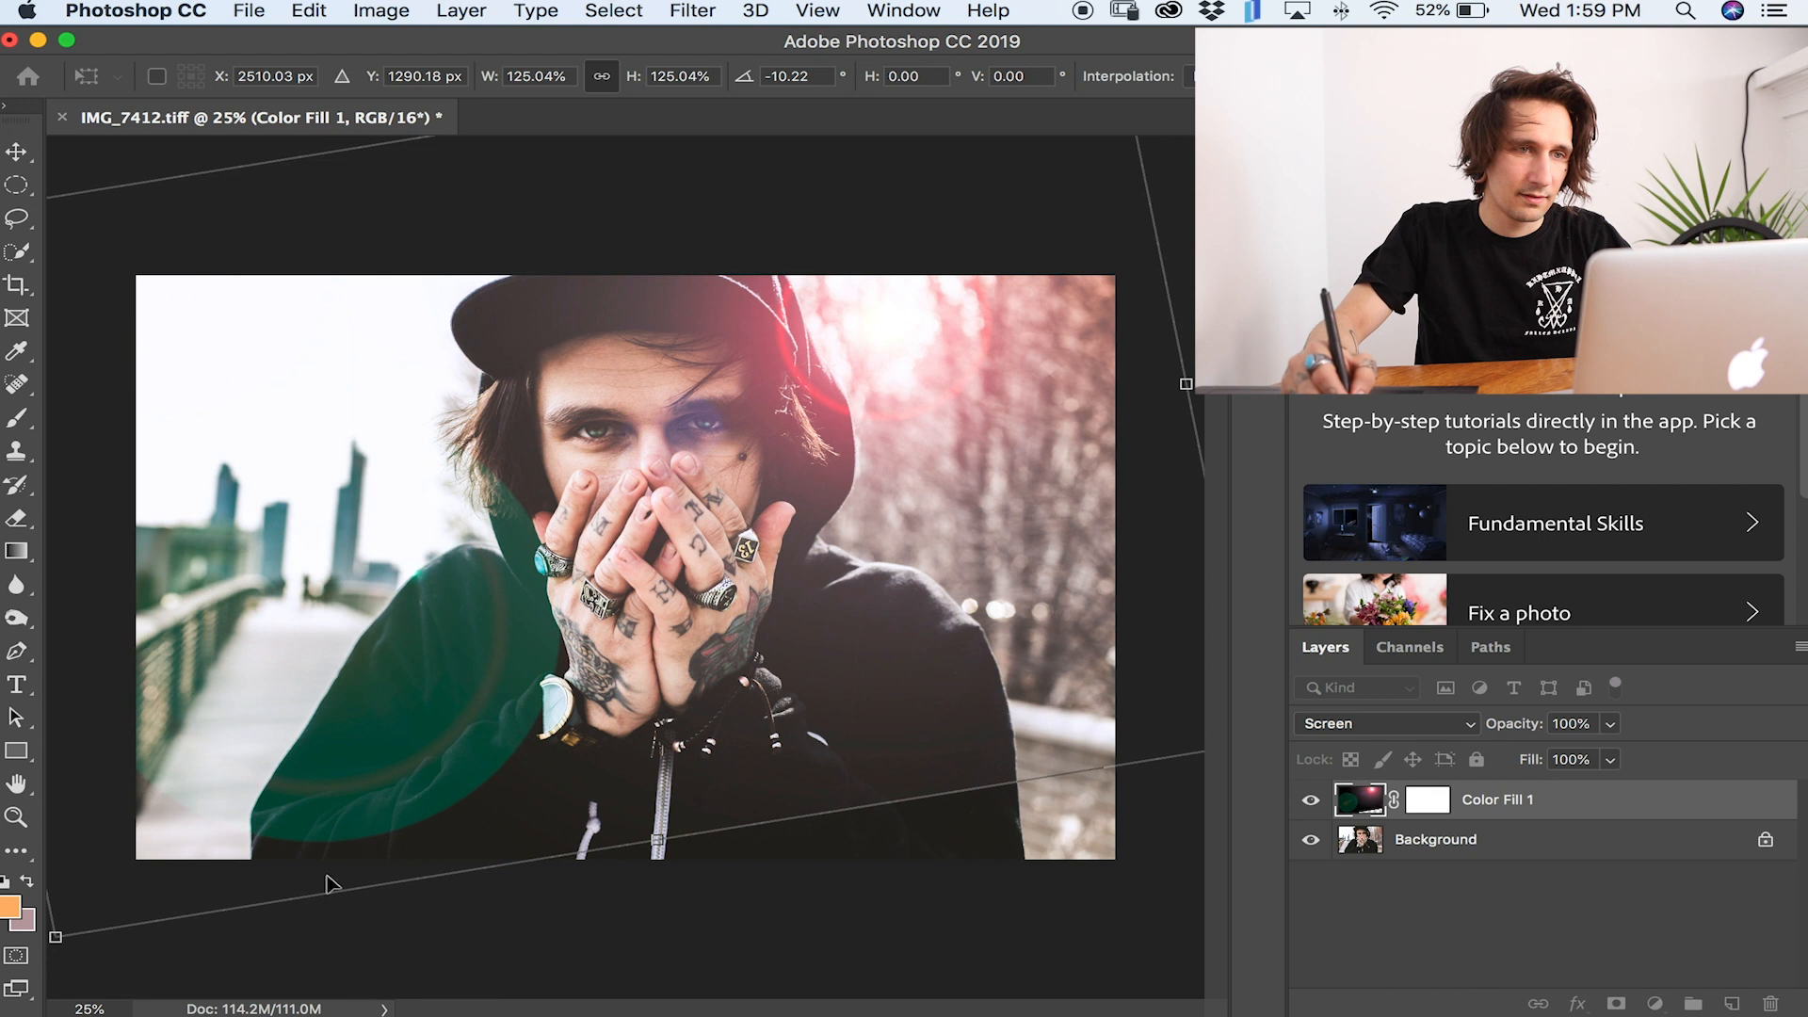
pyautogui.moveTo(852, 629); pyautogui.dragTo(863, 623)
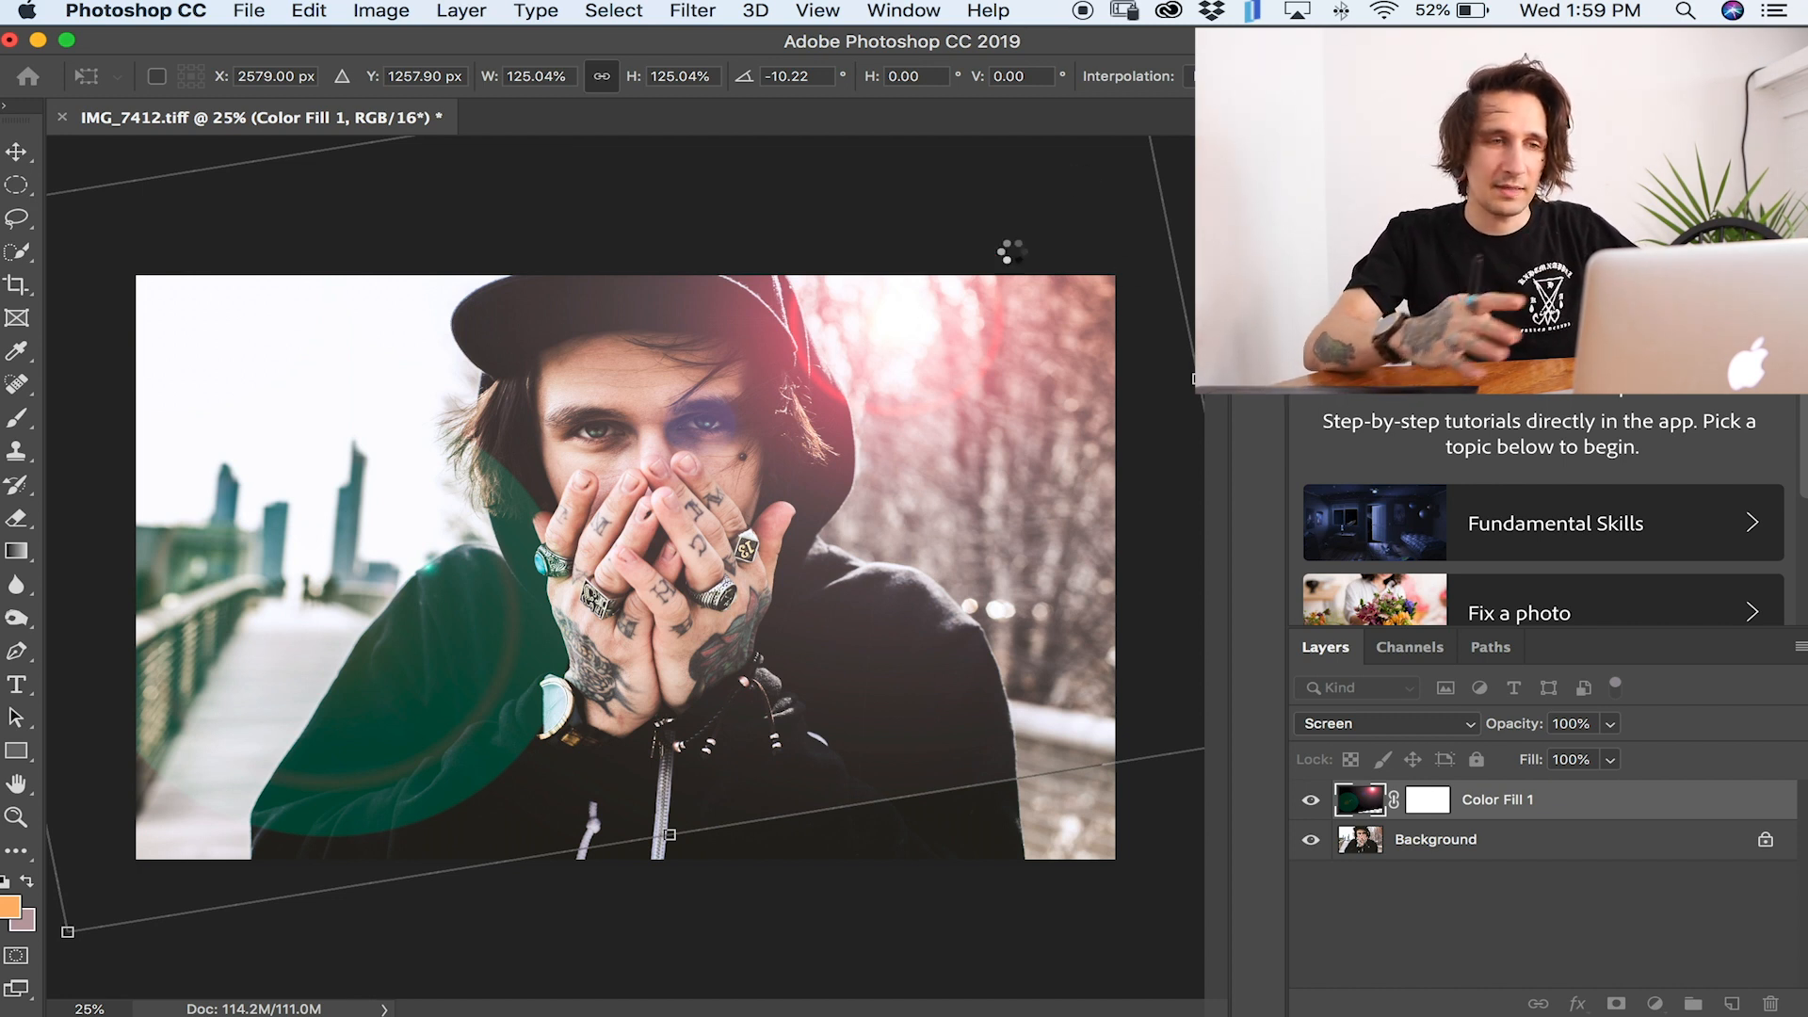
pyautogui.press('g')
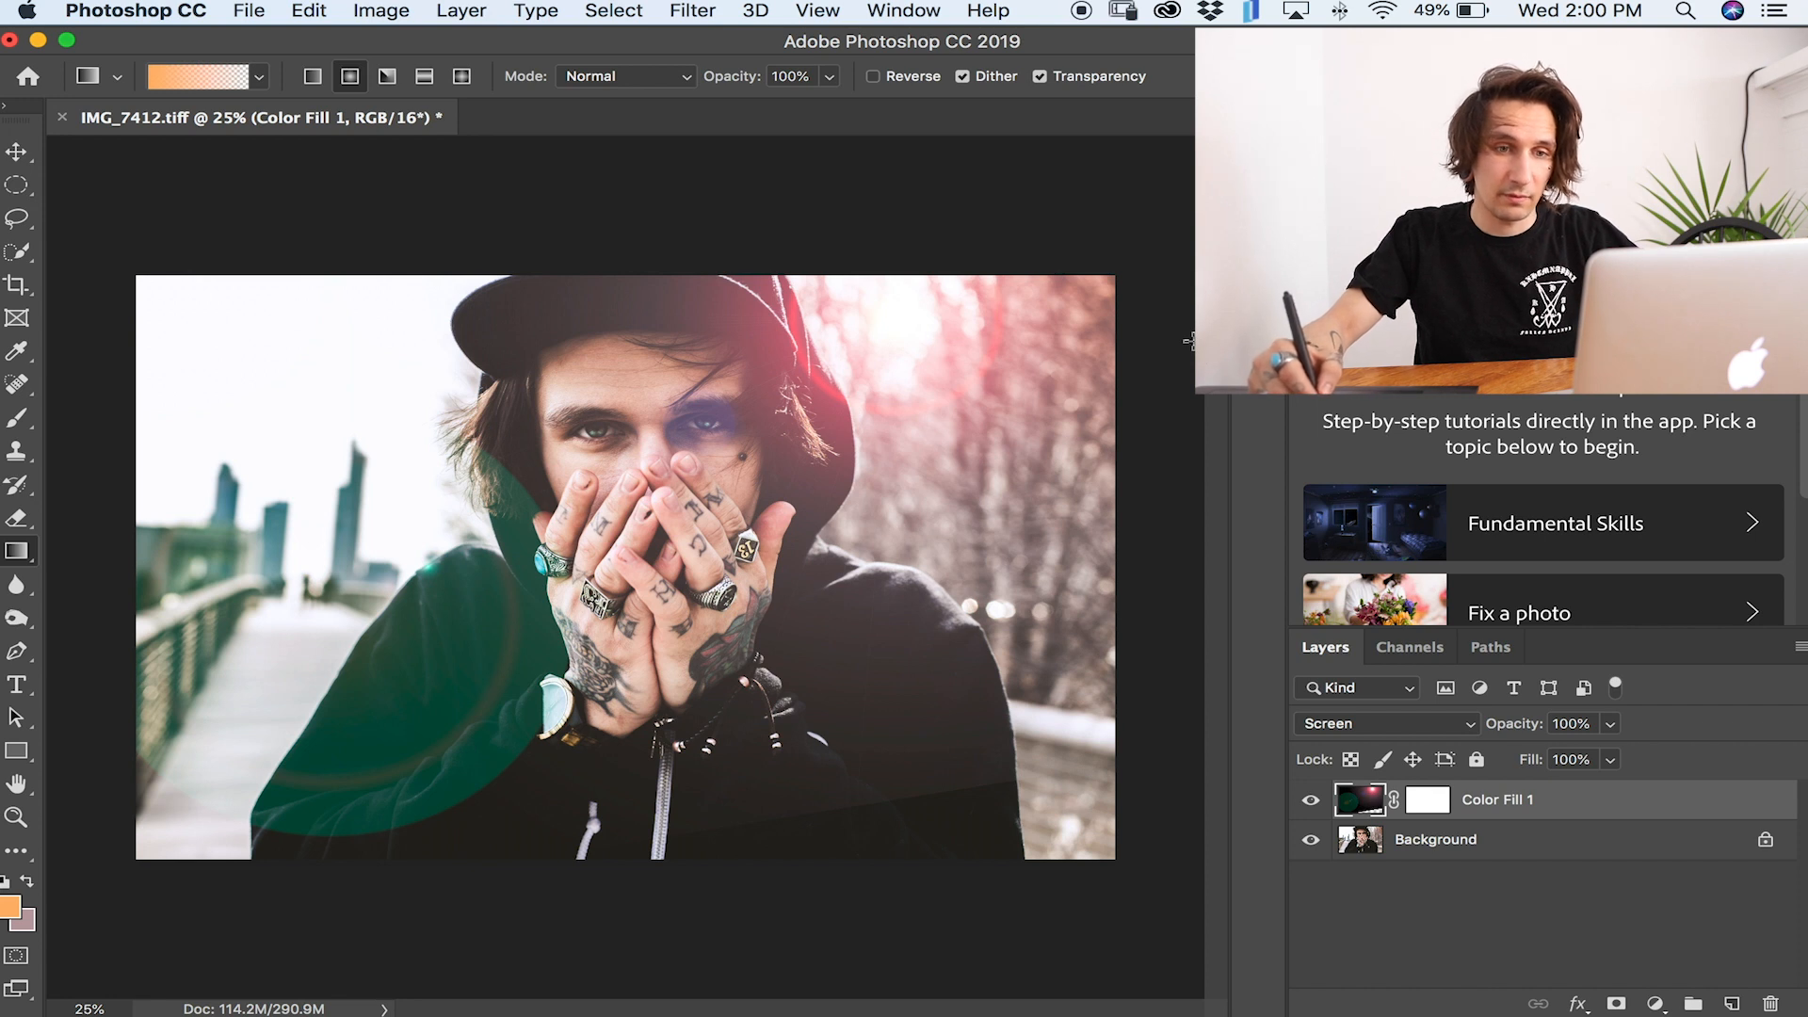
# Reduce the flare layer's opacity to 58%.
pyautogui.click(1611, 724)
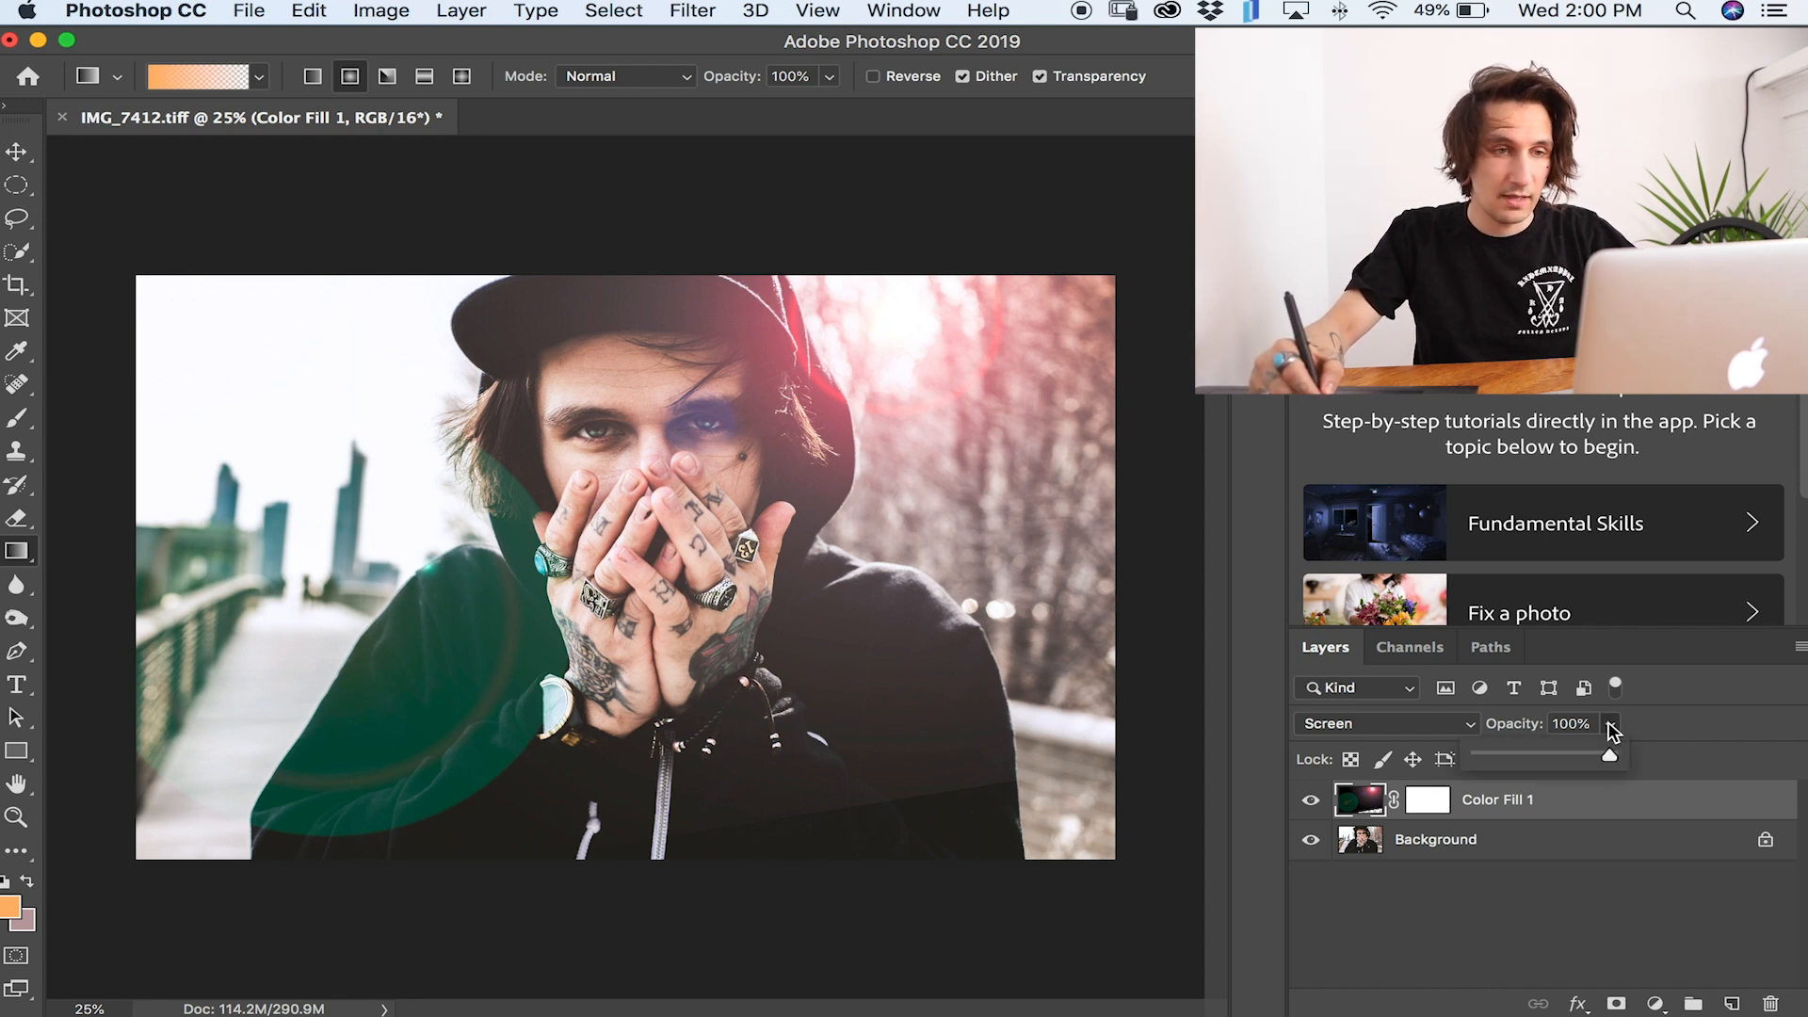
pyautogui.moveTo(1550, 769); pyautogui.dragTo(1546, 771)
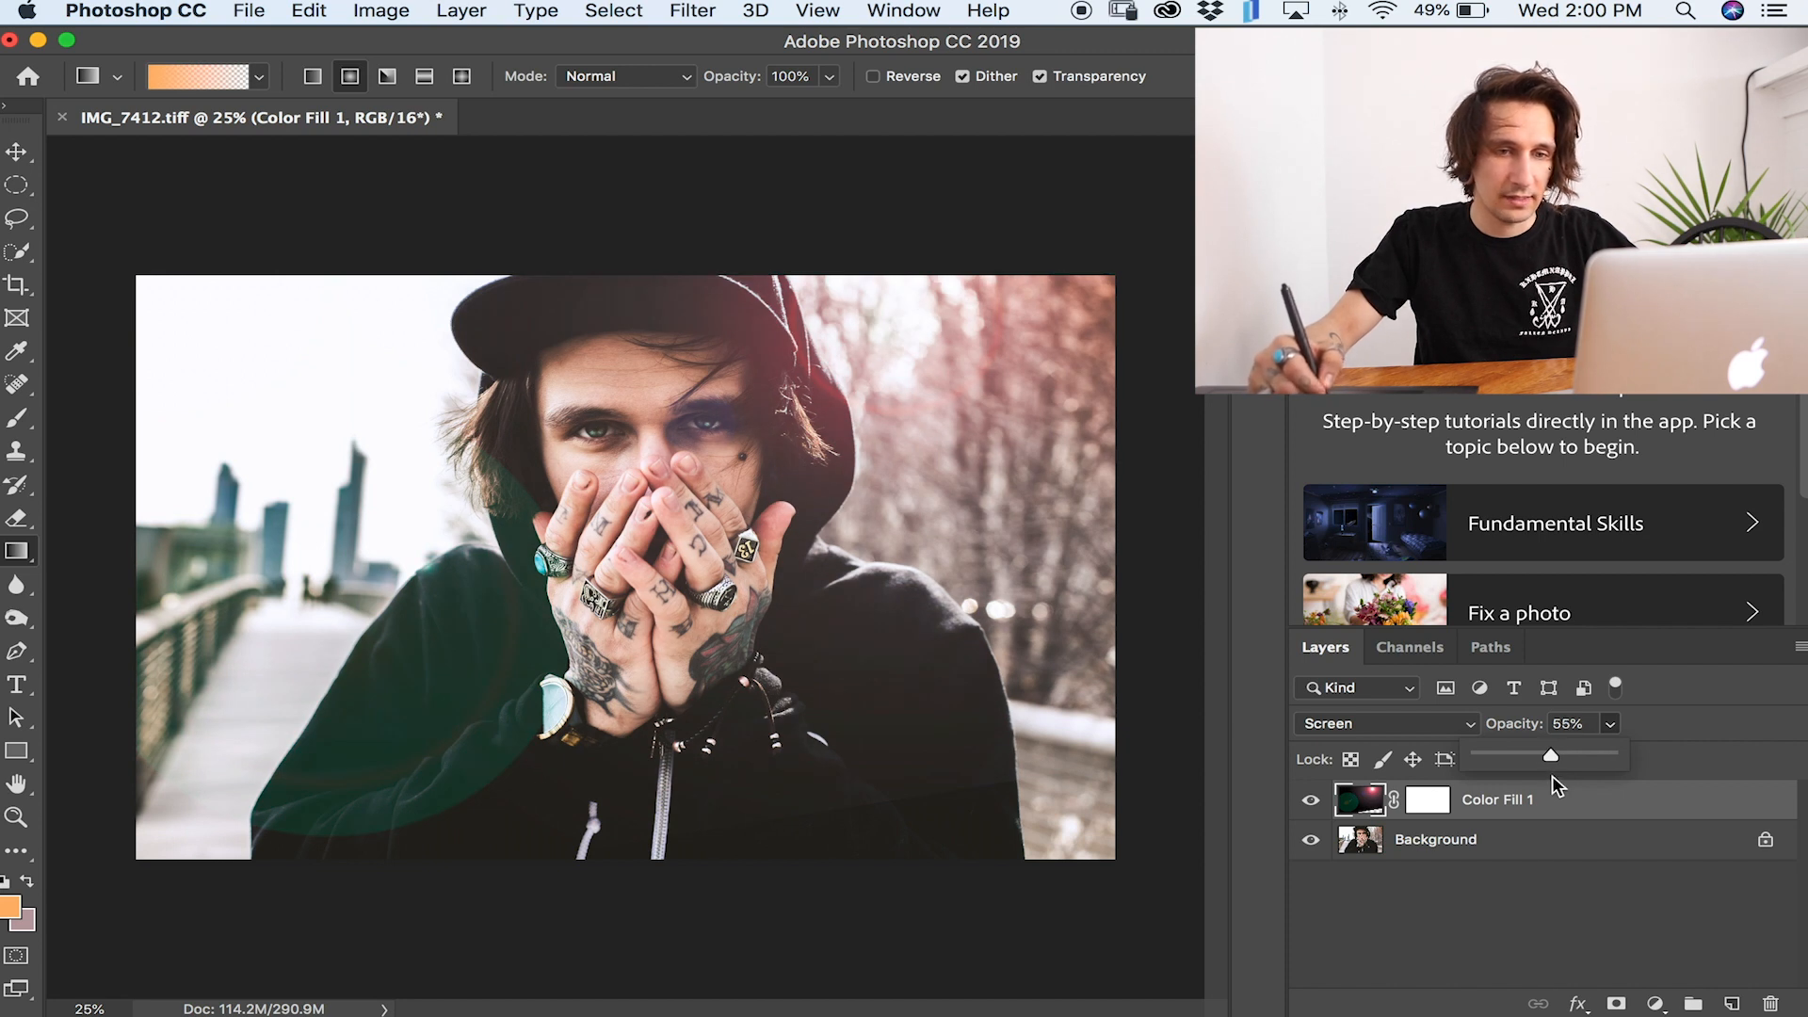
pyautogui.click(1554, 780)
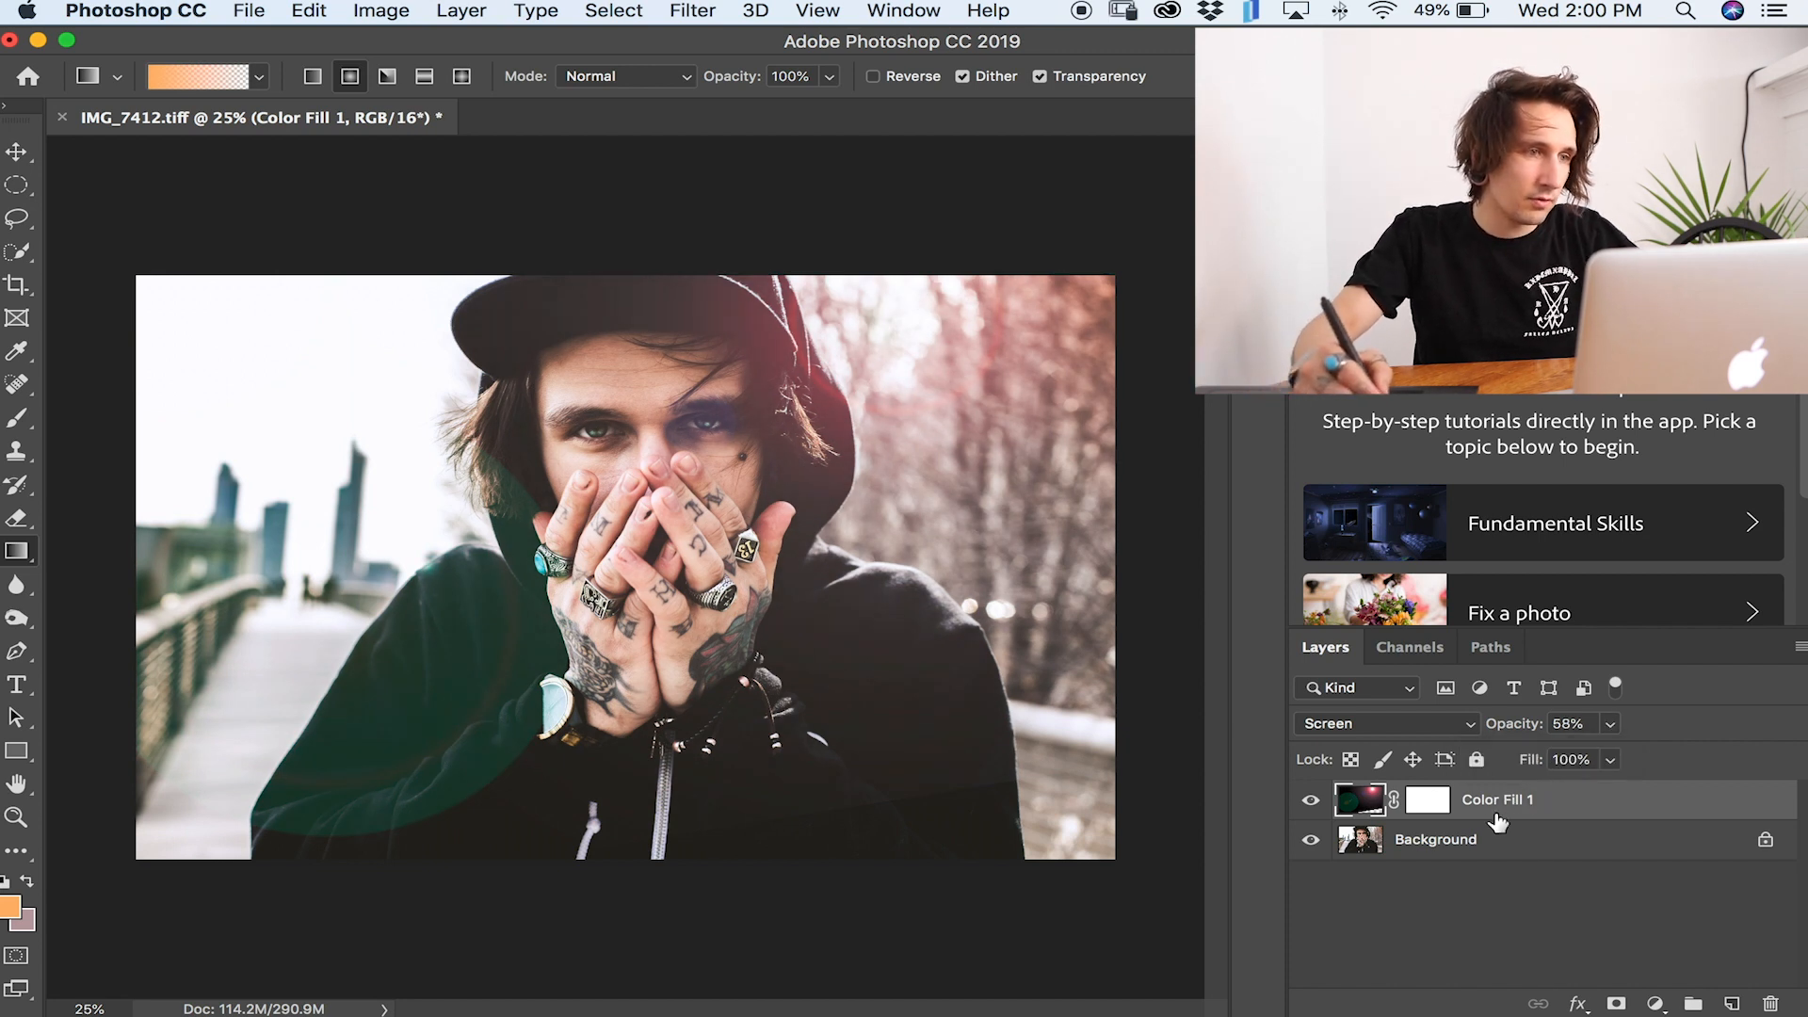
# Add a new layer and draw an orange-to-transparent radial gradient from just above the photo over the flare's bright spot.
pyautogui.click(1733, 1004)
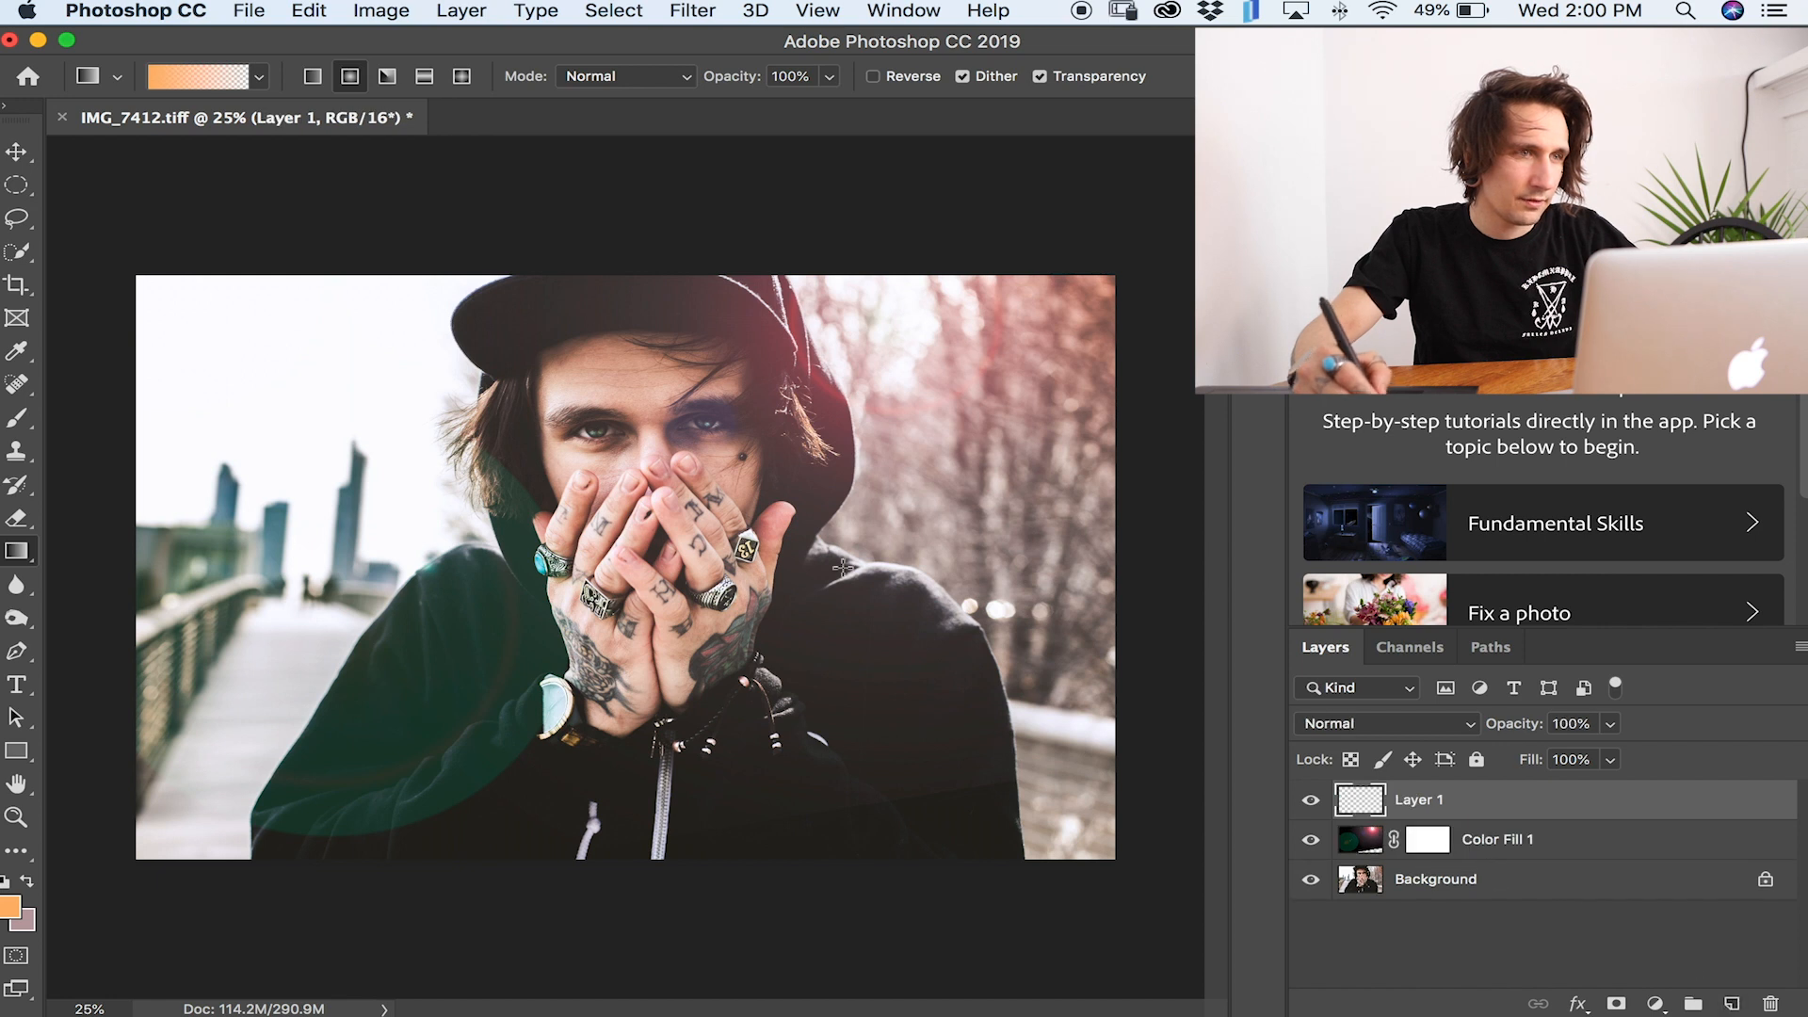
pyautogui.moveTo(16, 555); pyautogui.dragTo(95, 547)
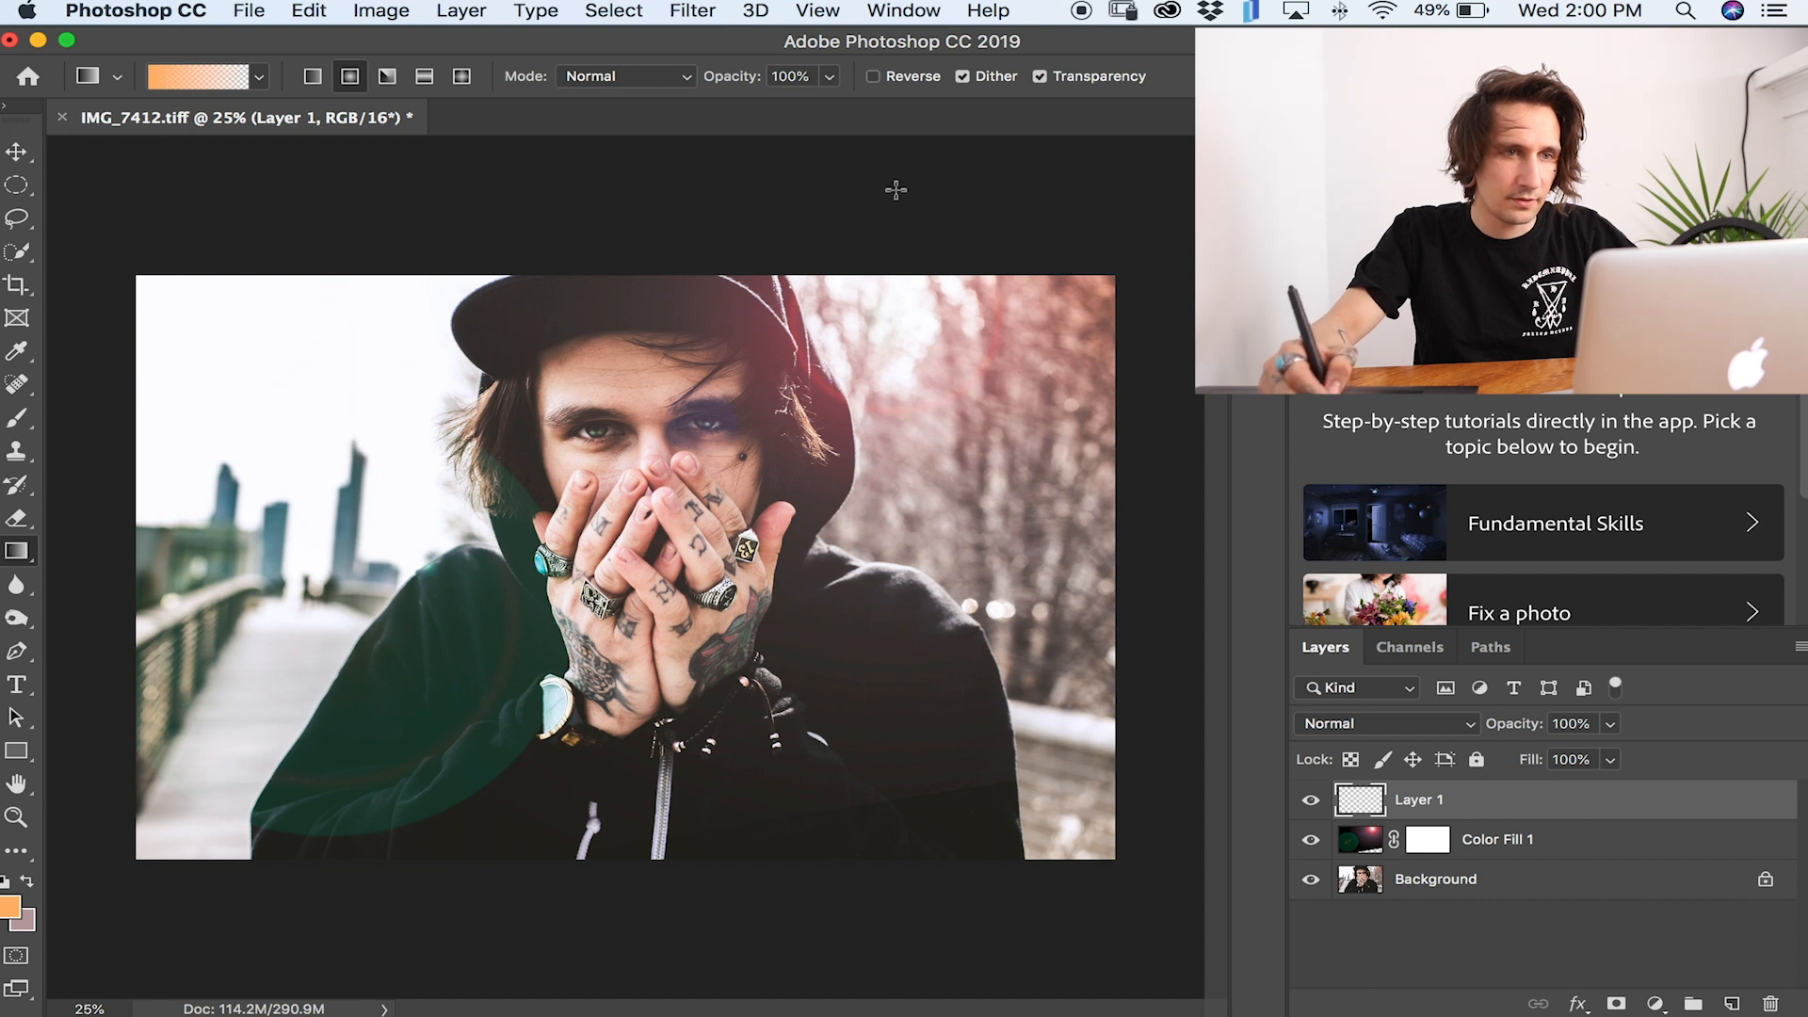
pyautogui.moveTo(903, 203); pyautogui.dragTo(1156, 421)
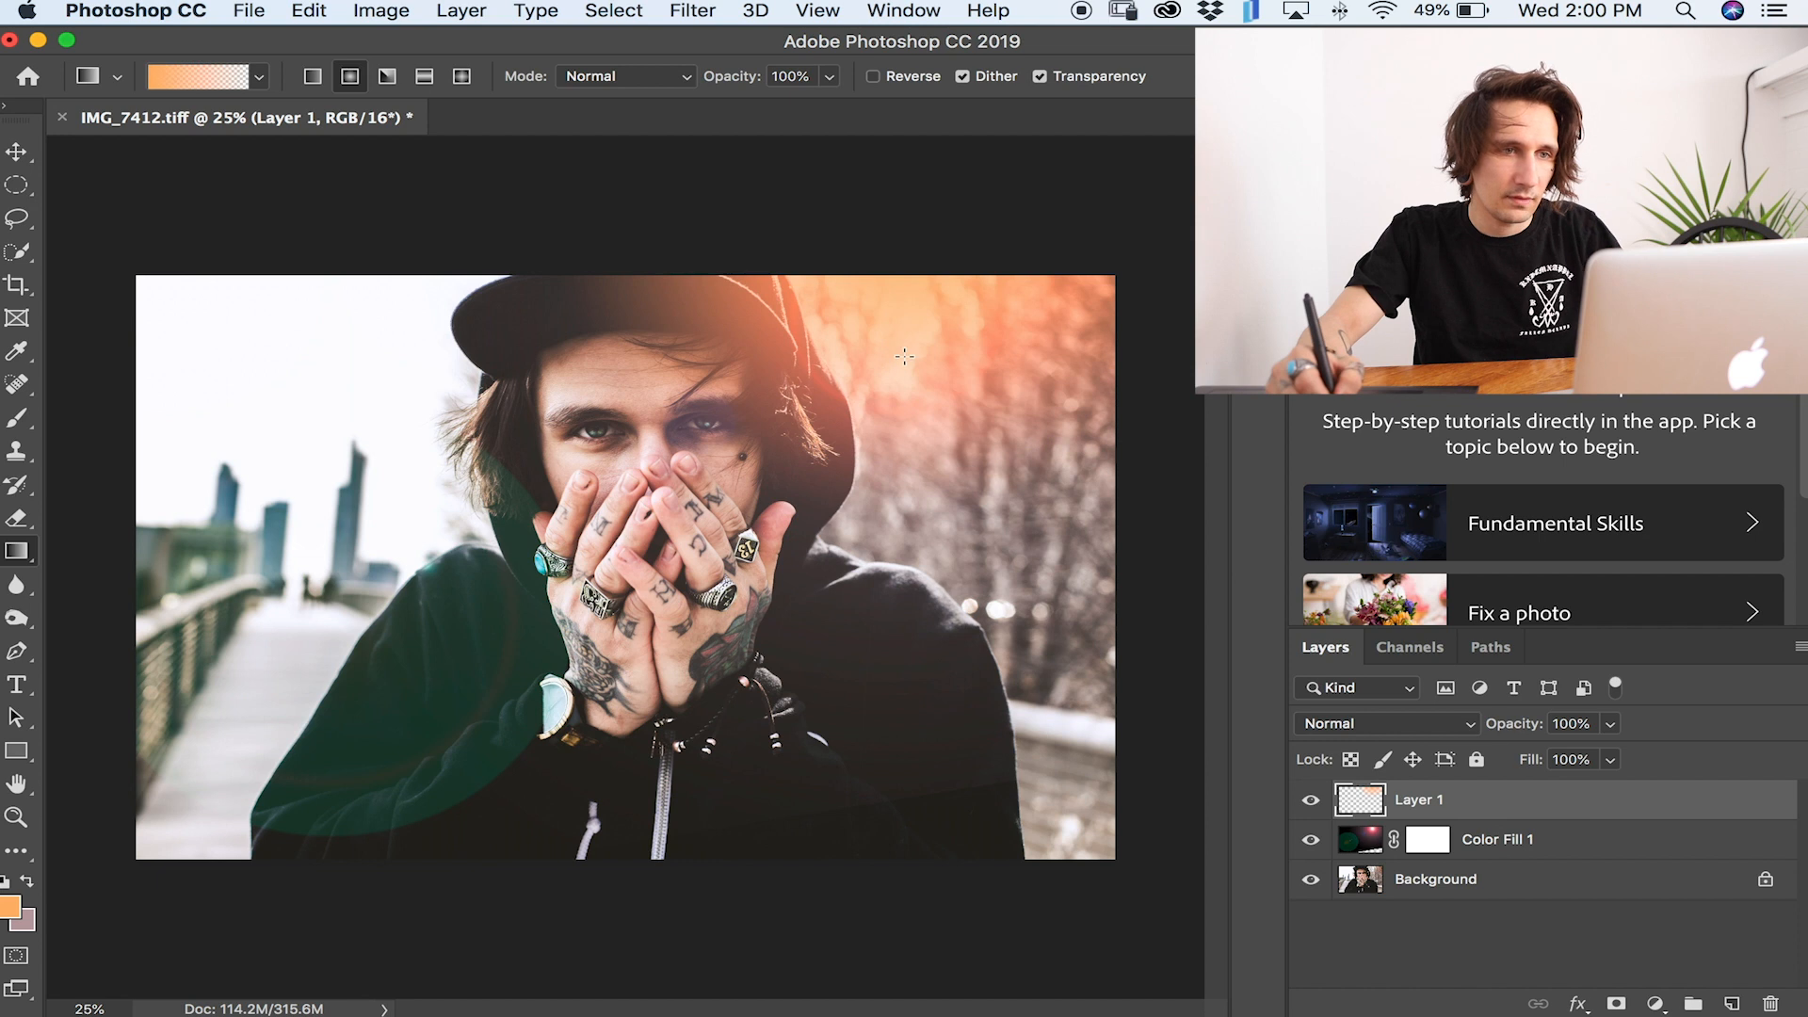
# Nudge the orange gradient slightly upward with Free Transform and set its layer's blend mode to Screen.
pyautogui.press('super+t')
pyautogui.moveTo(896, 415); pyautogui.dragTo(961, 399)
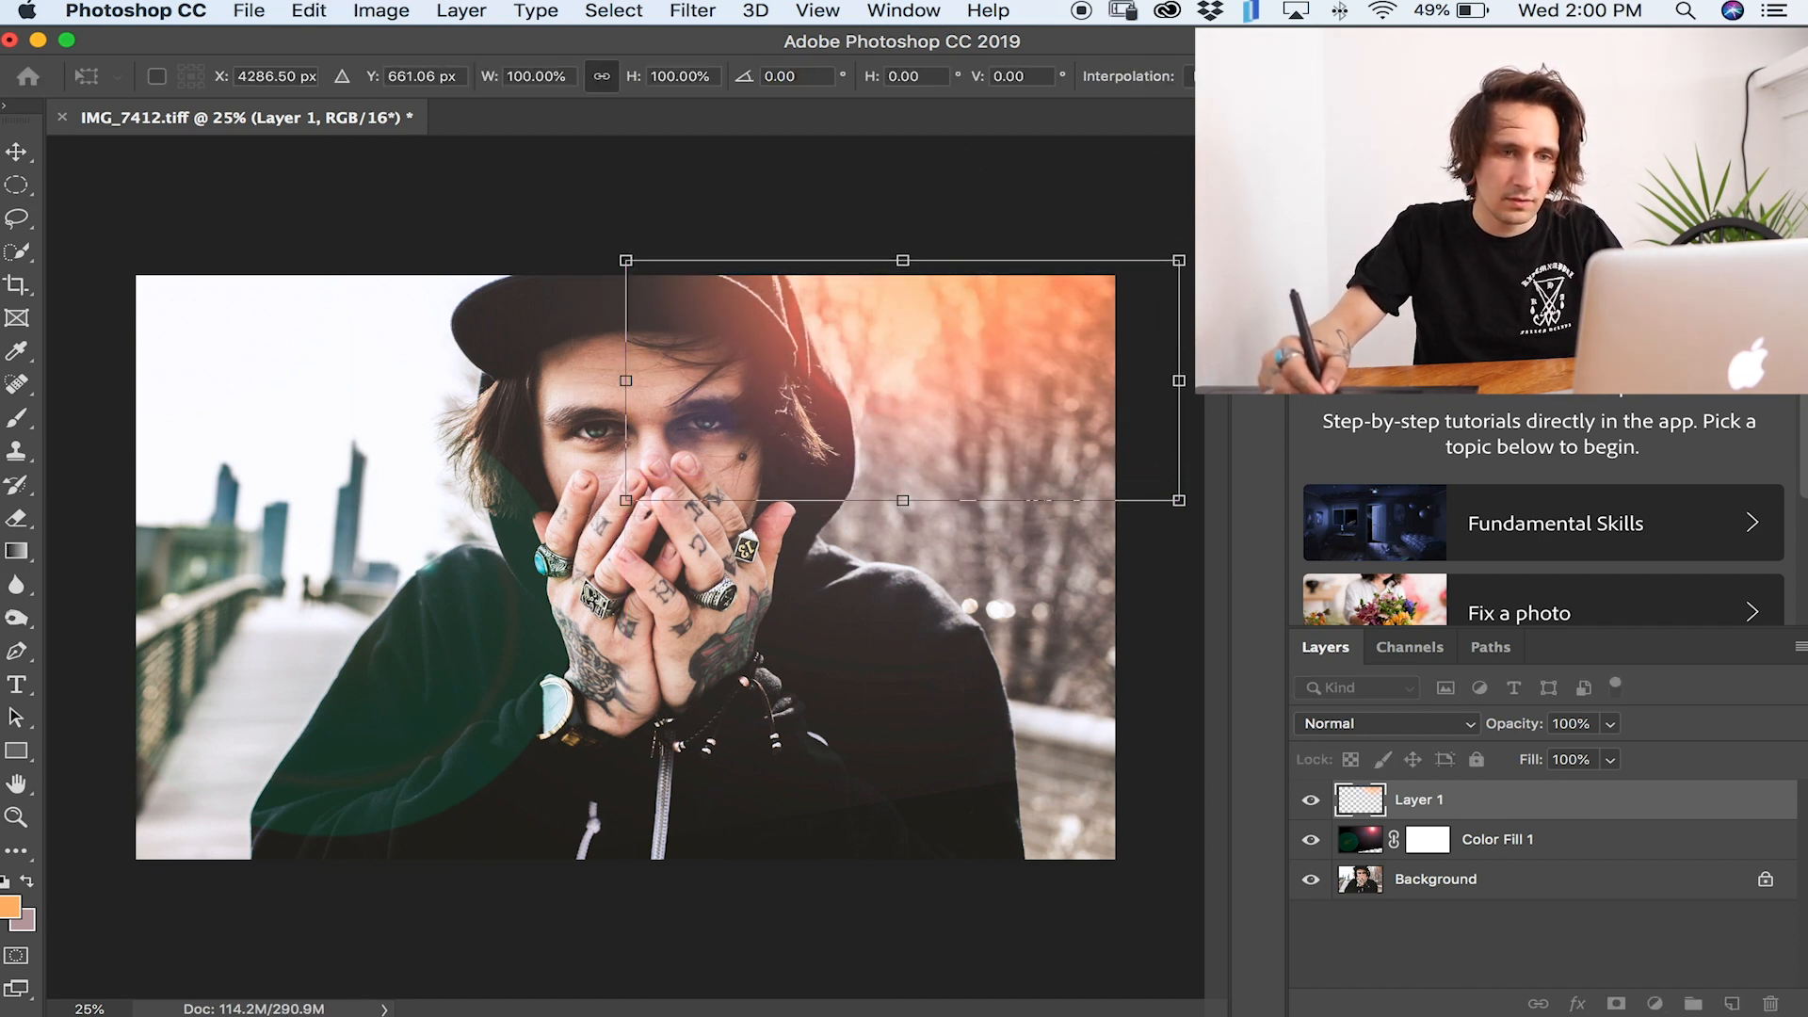
pyautogui.press('Return')
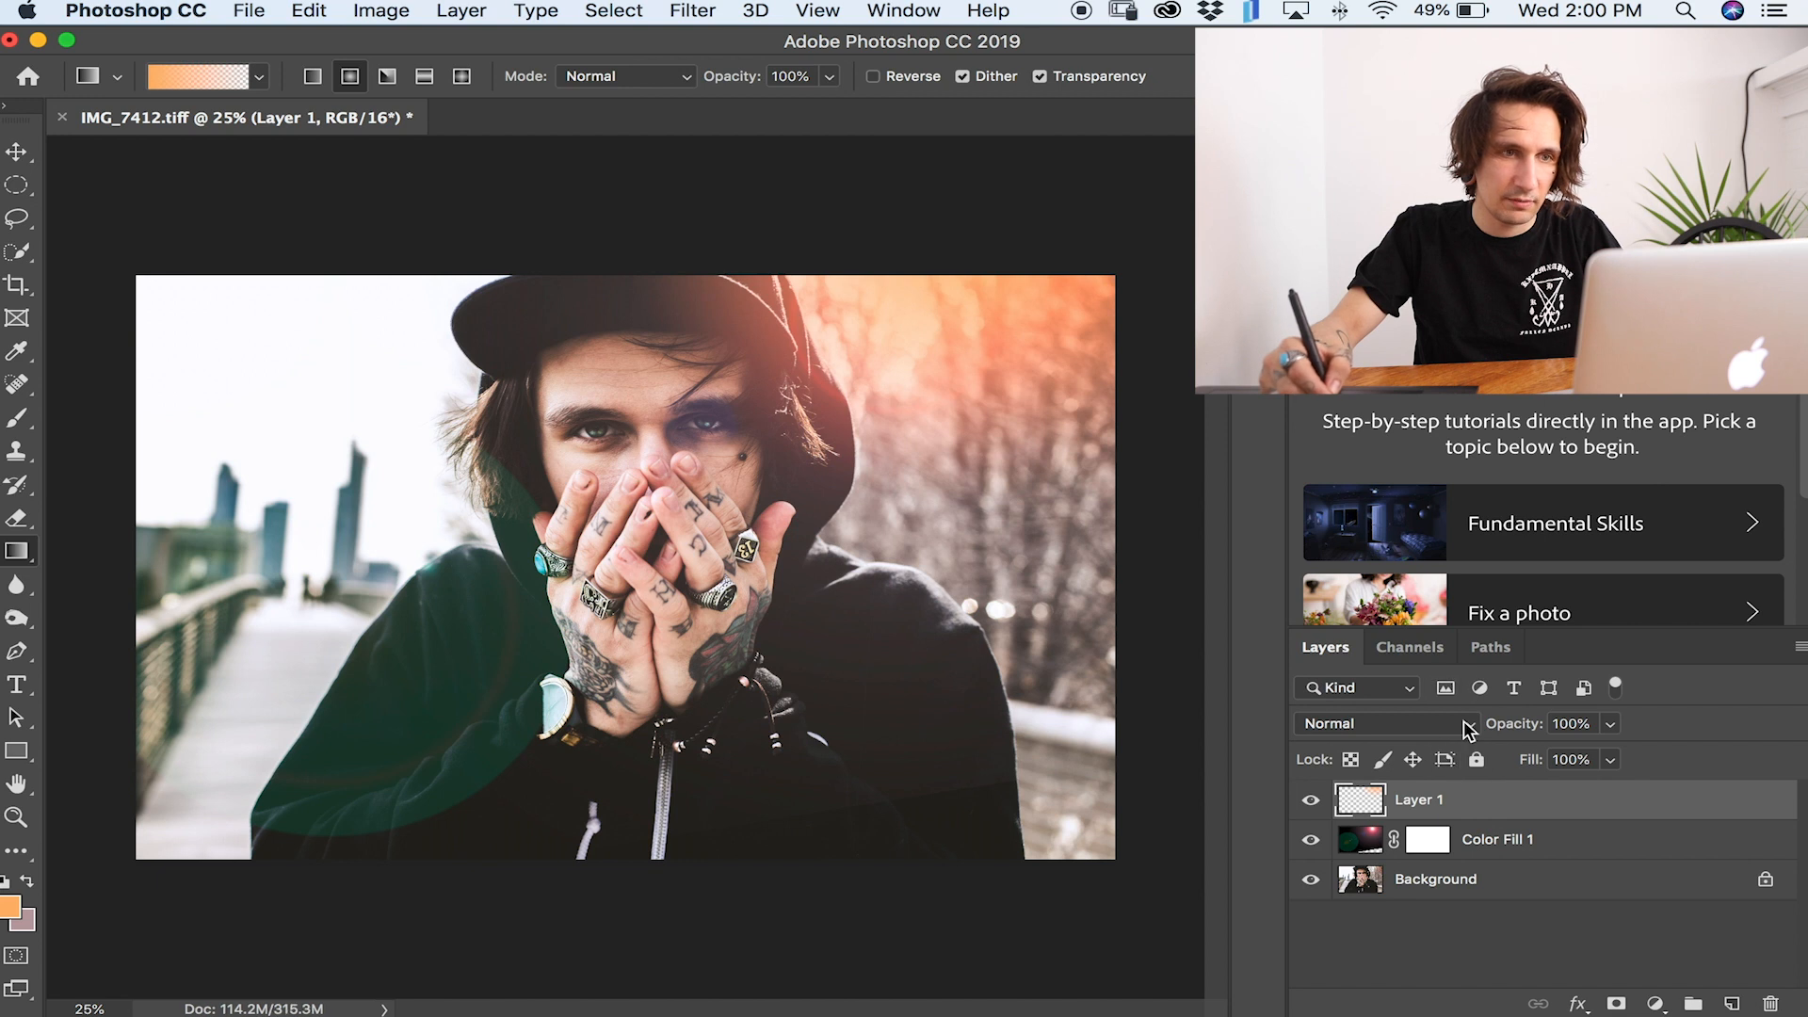
pyautogui.click(1384, 724)
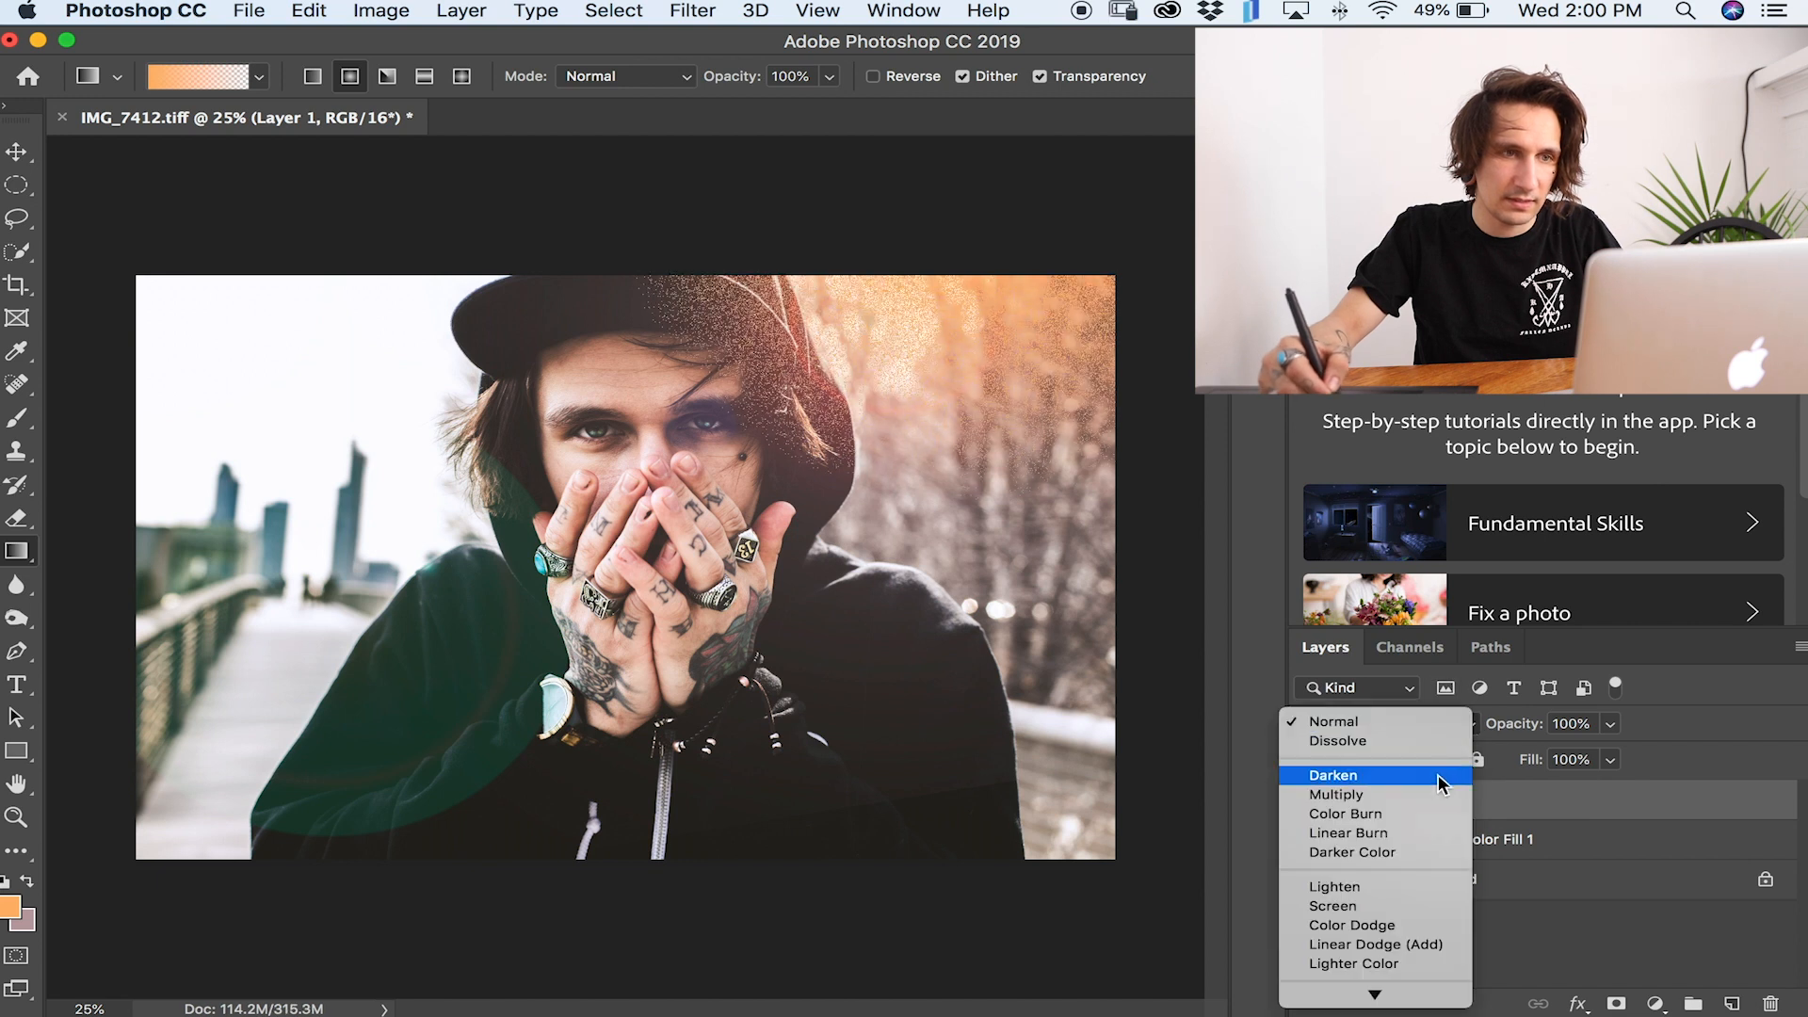
pyautogui.click(1415, 905)
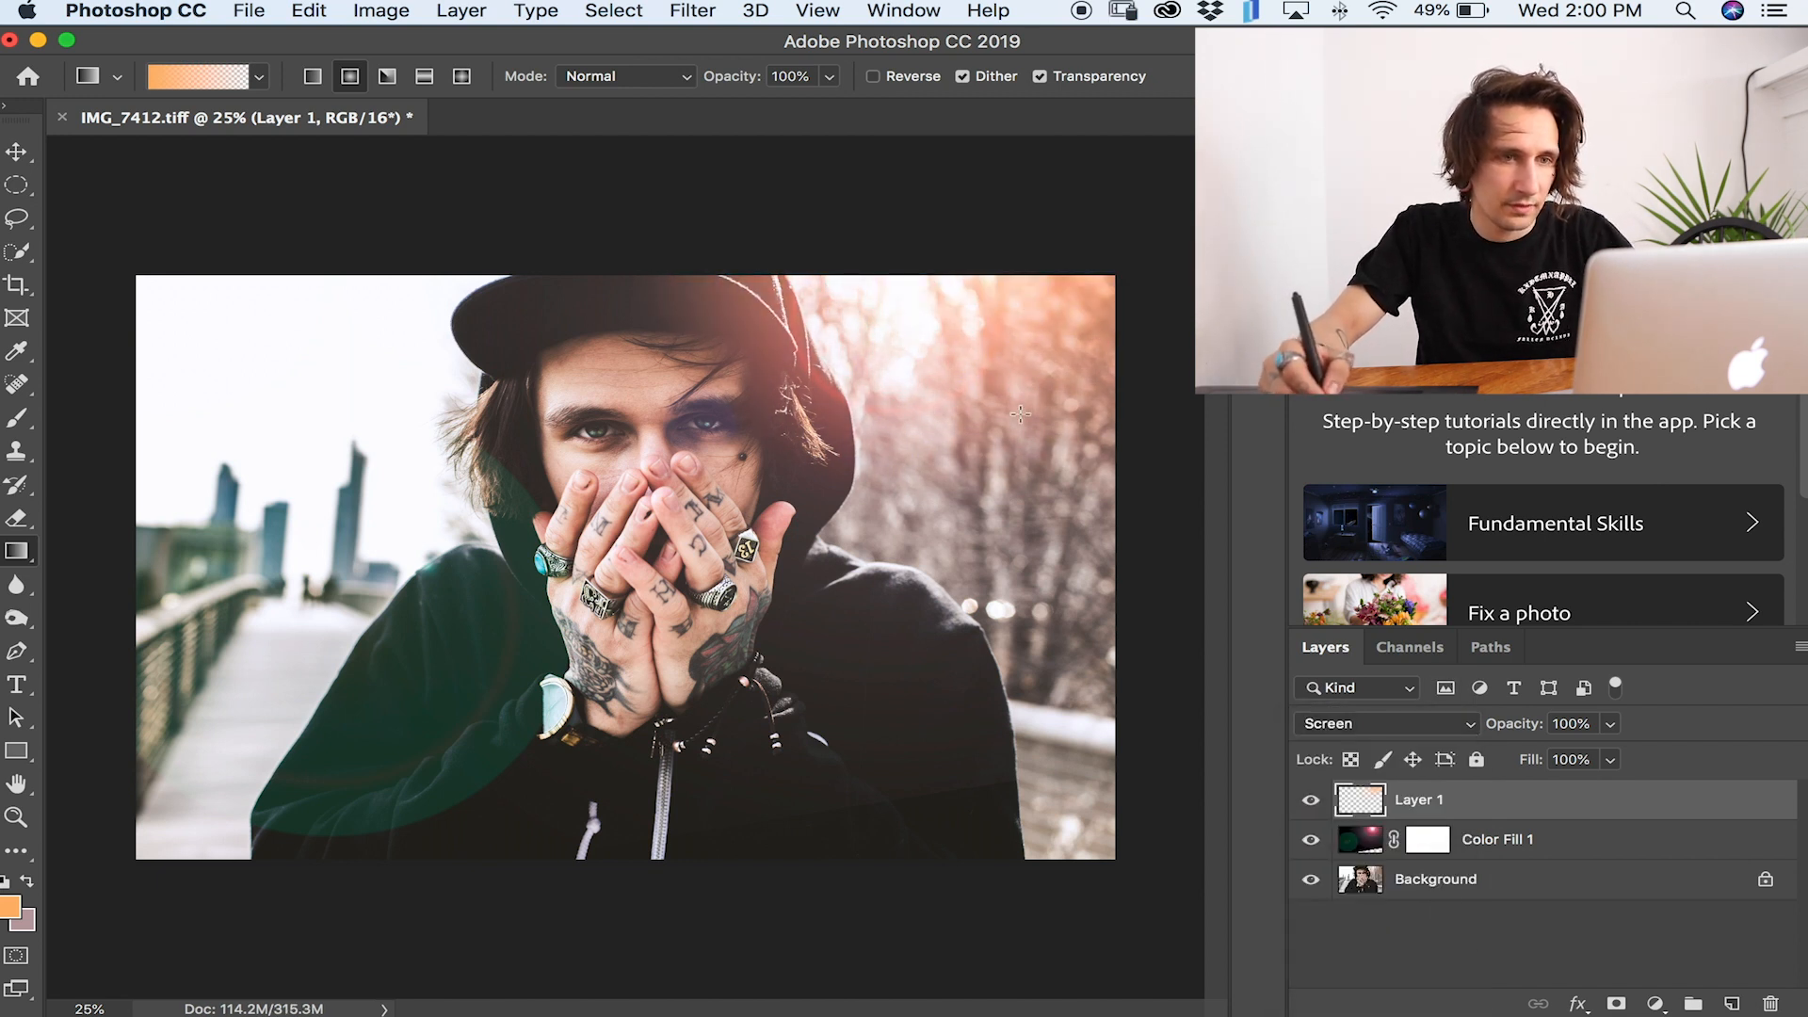
# Scale the orange gradient down to about 77% with Free Transform and position it against the photo's upper edge beside the cap.
pyautogui.hotkey('ctrl', 't')
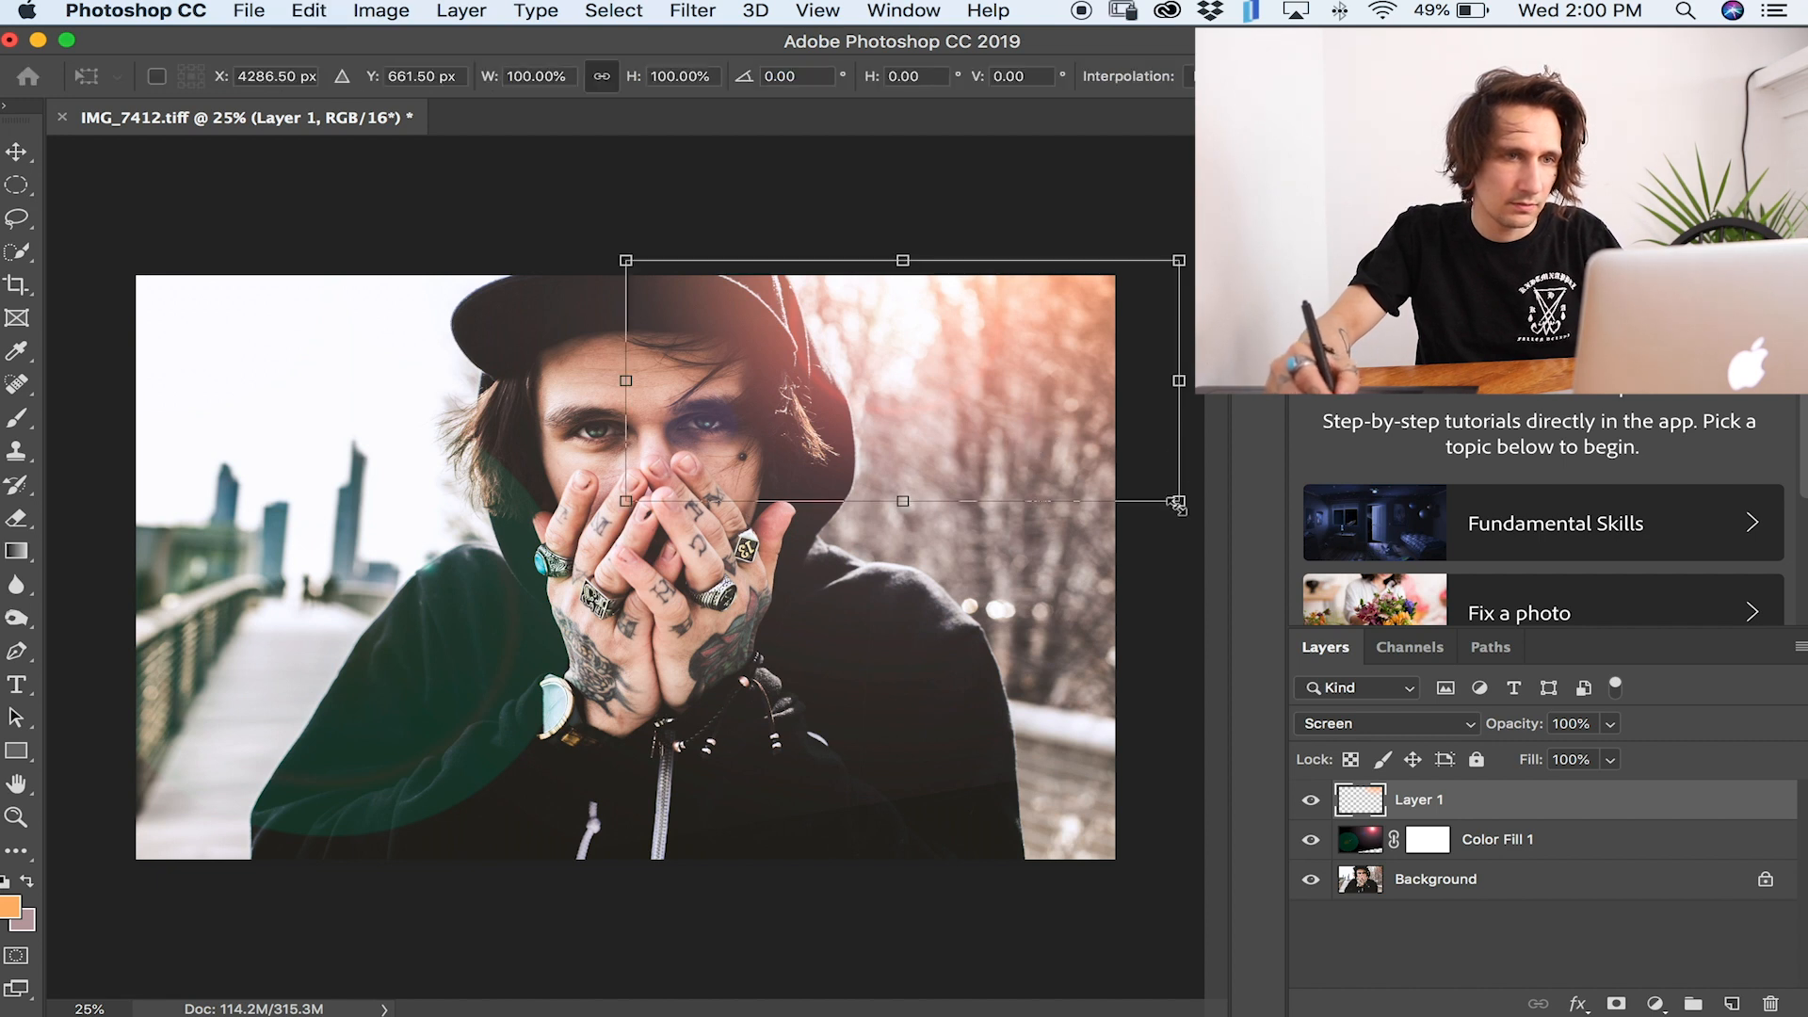
pyautogui.moveTo(1176, 504); pyautogui.dragTo(1029, 438)
pyautogui.moveTo(896, 391); pyautogui.dragTo(996, 412)
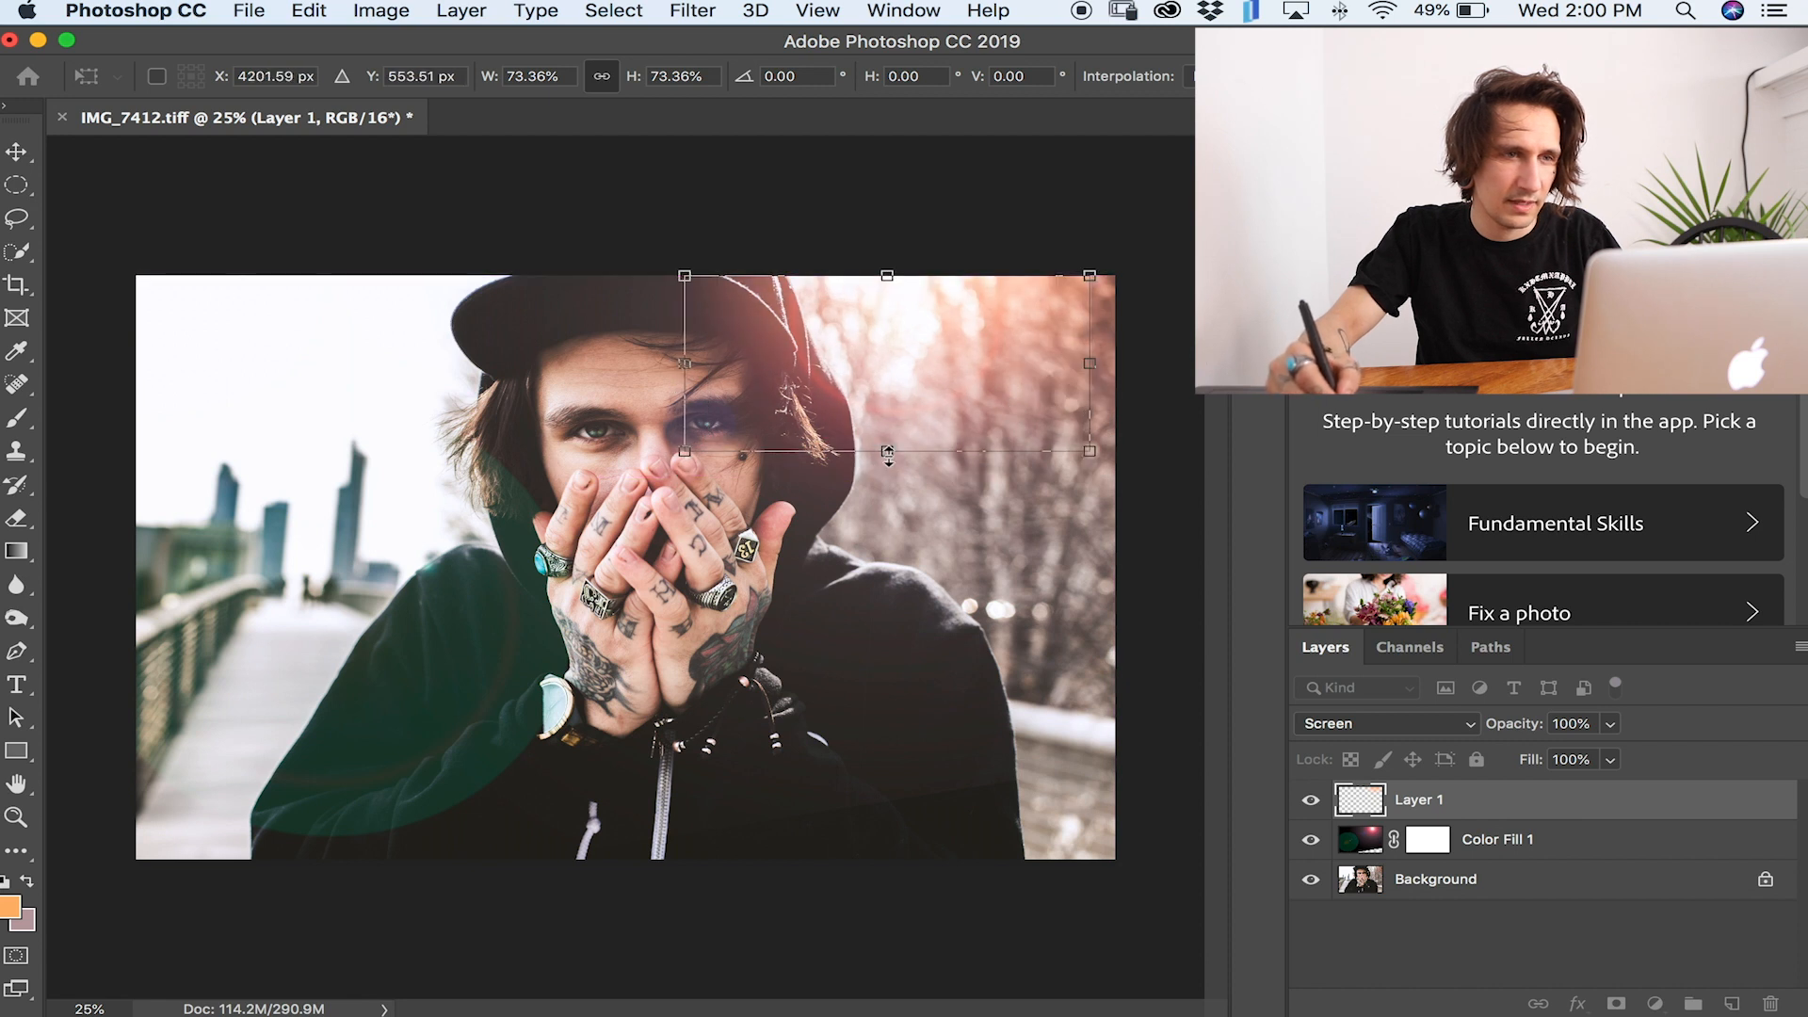
pyautogui.moveTo(889, 459); pyautogui.dragTo(889, 462)
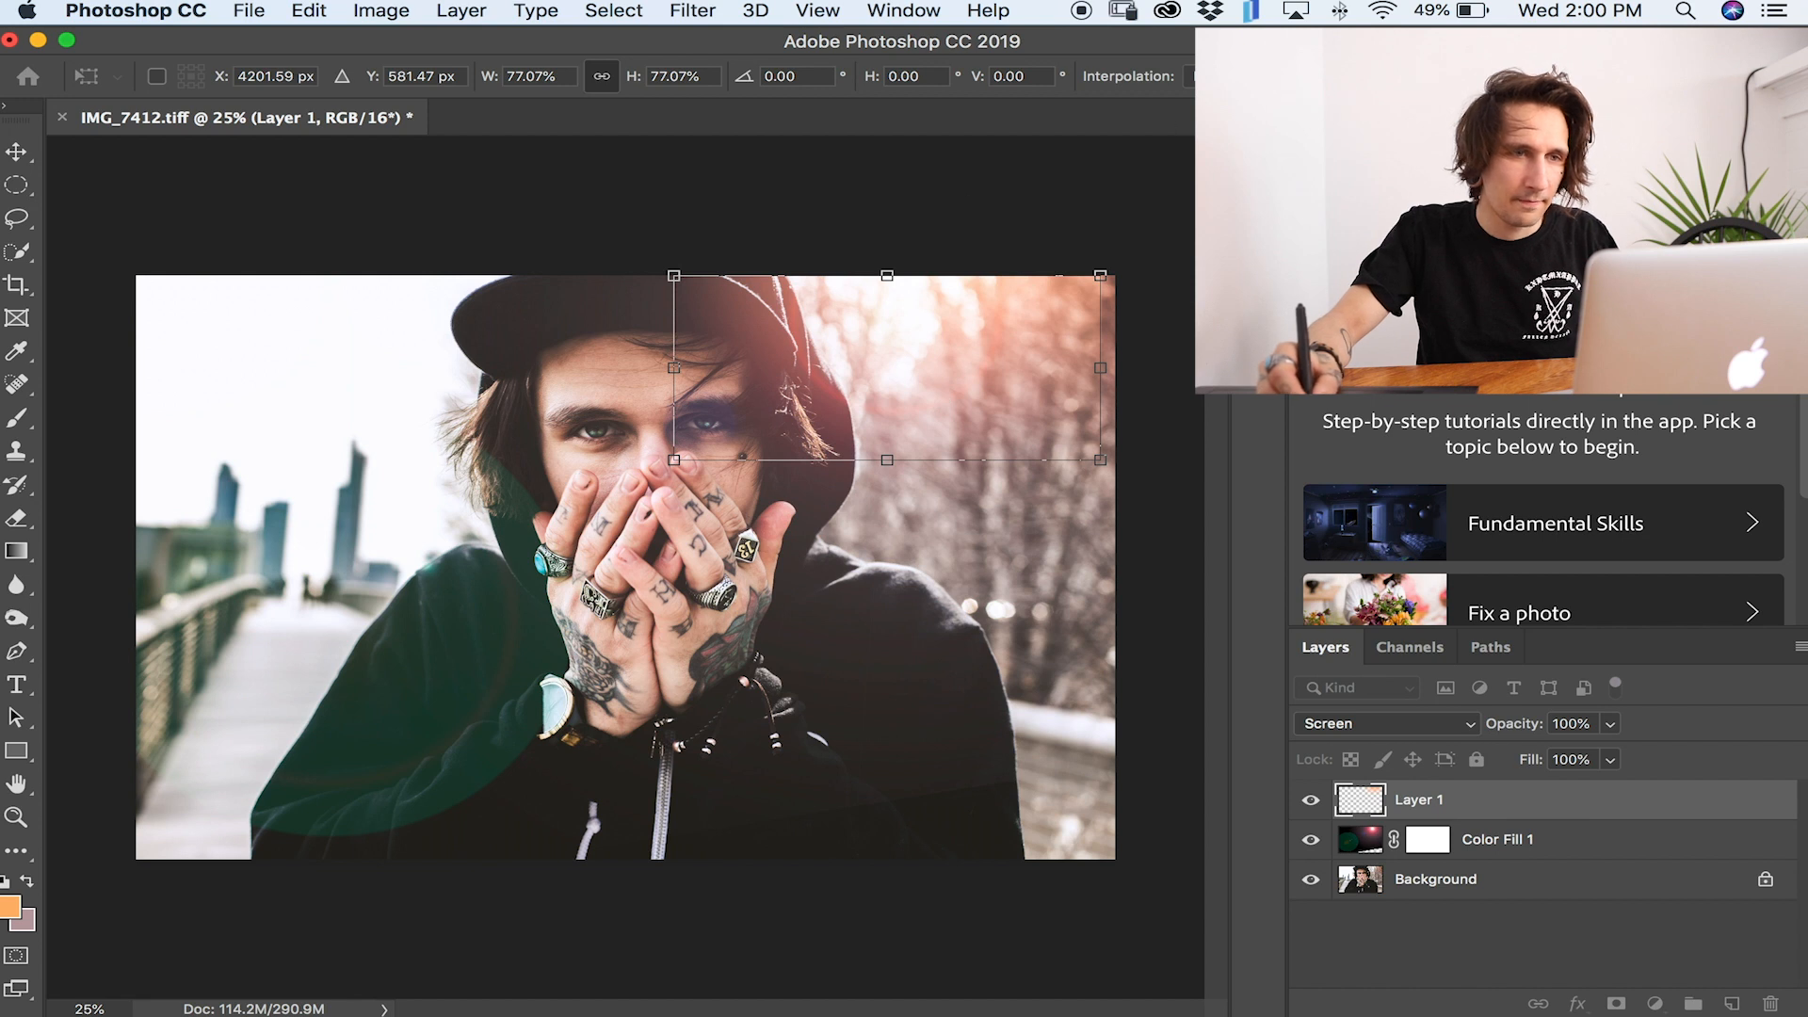
pyautogui.press('Return')
pyautogui.press('g')
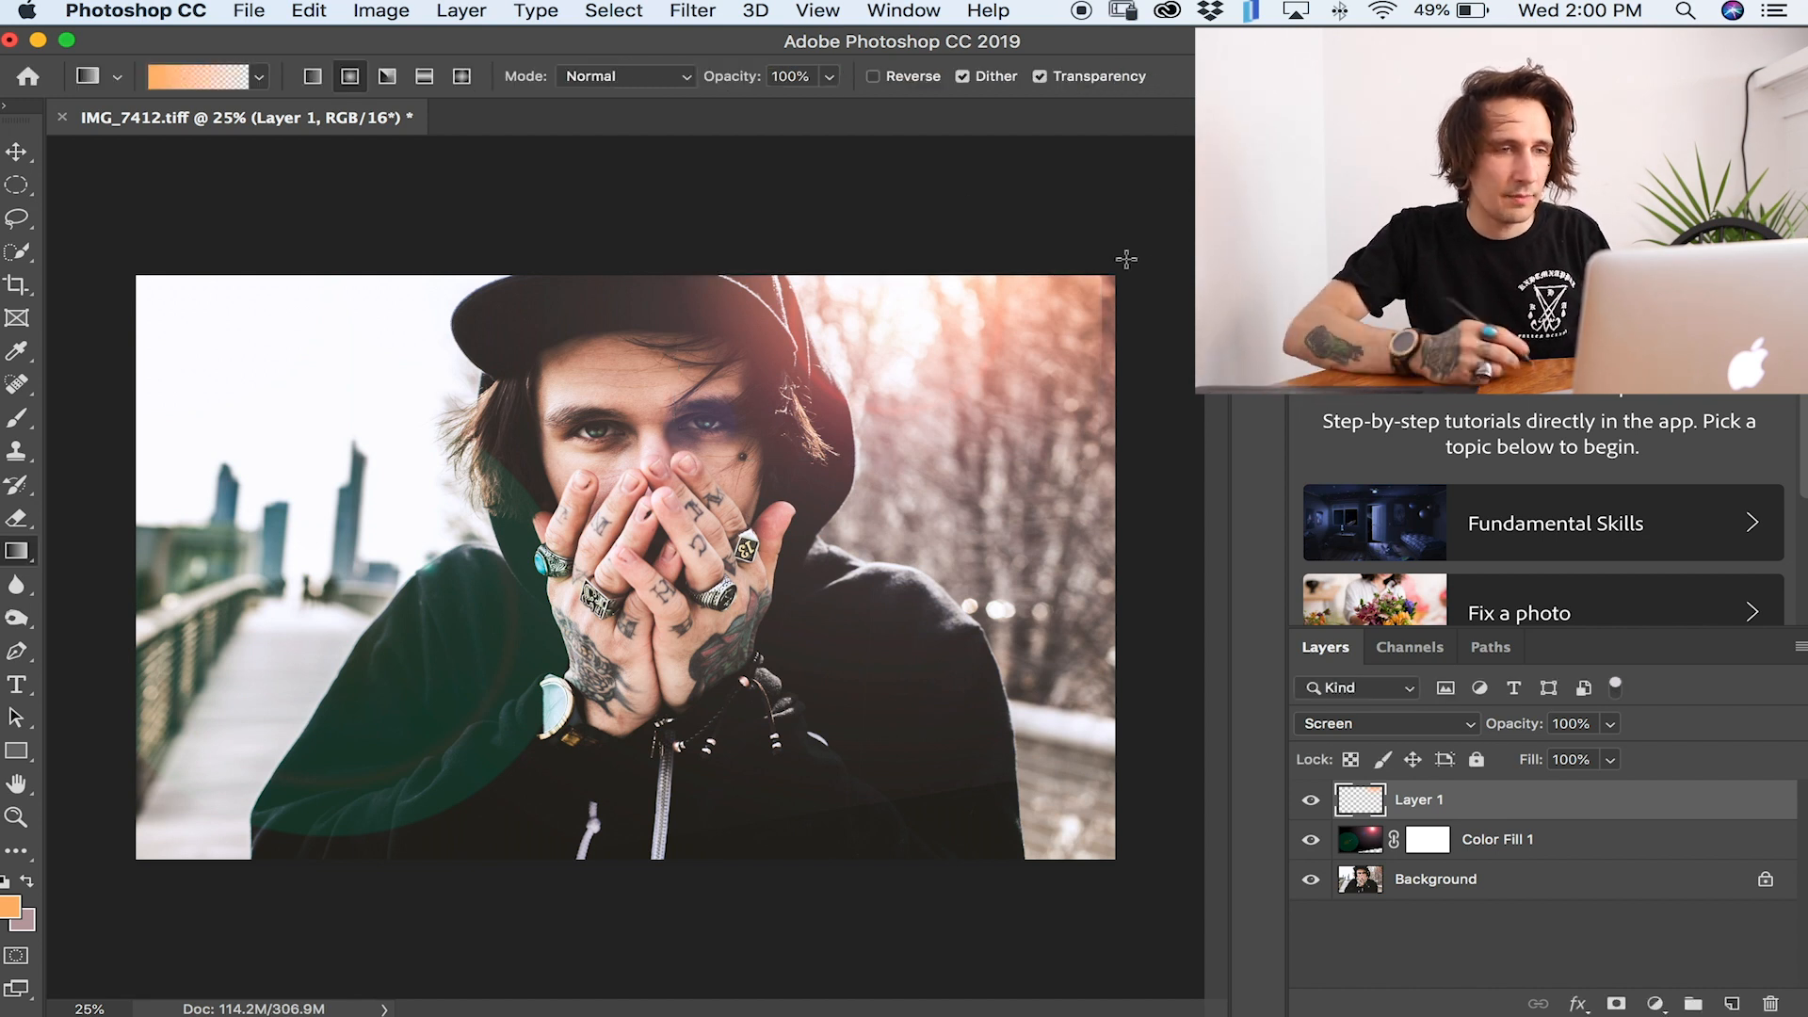